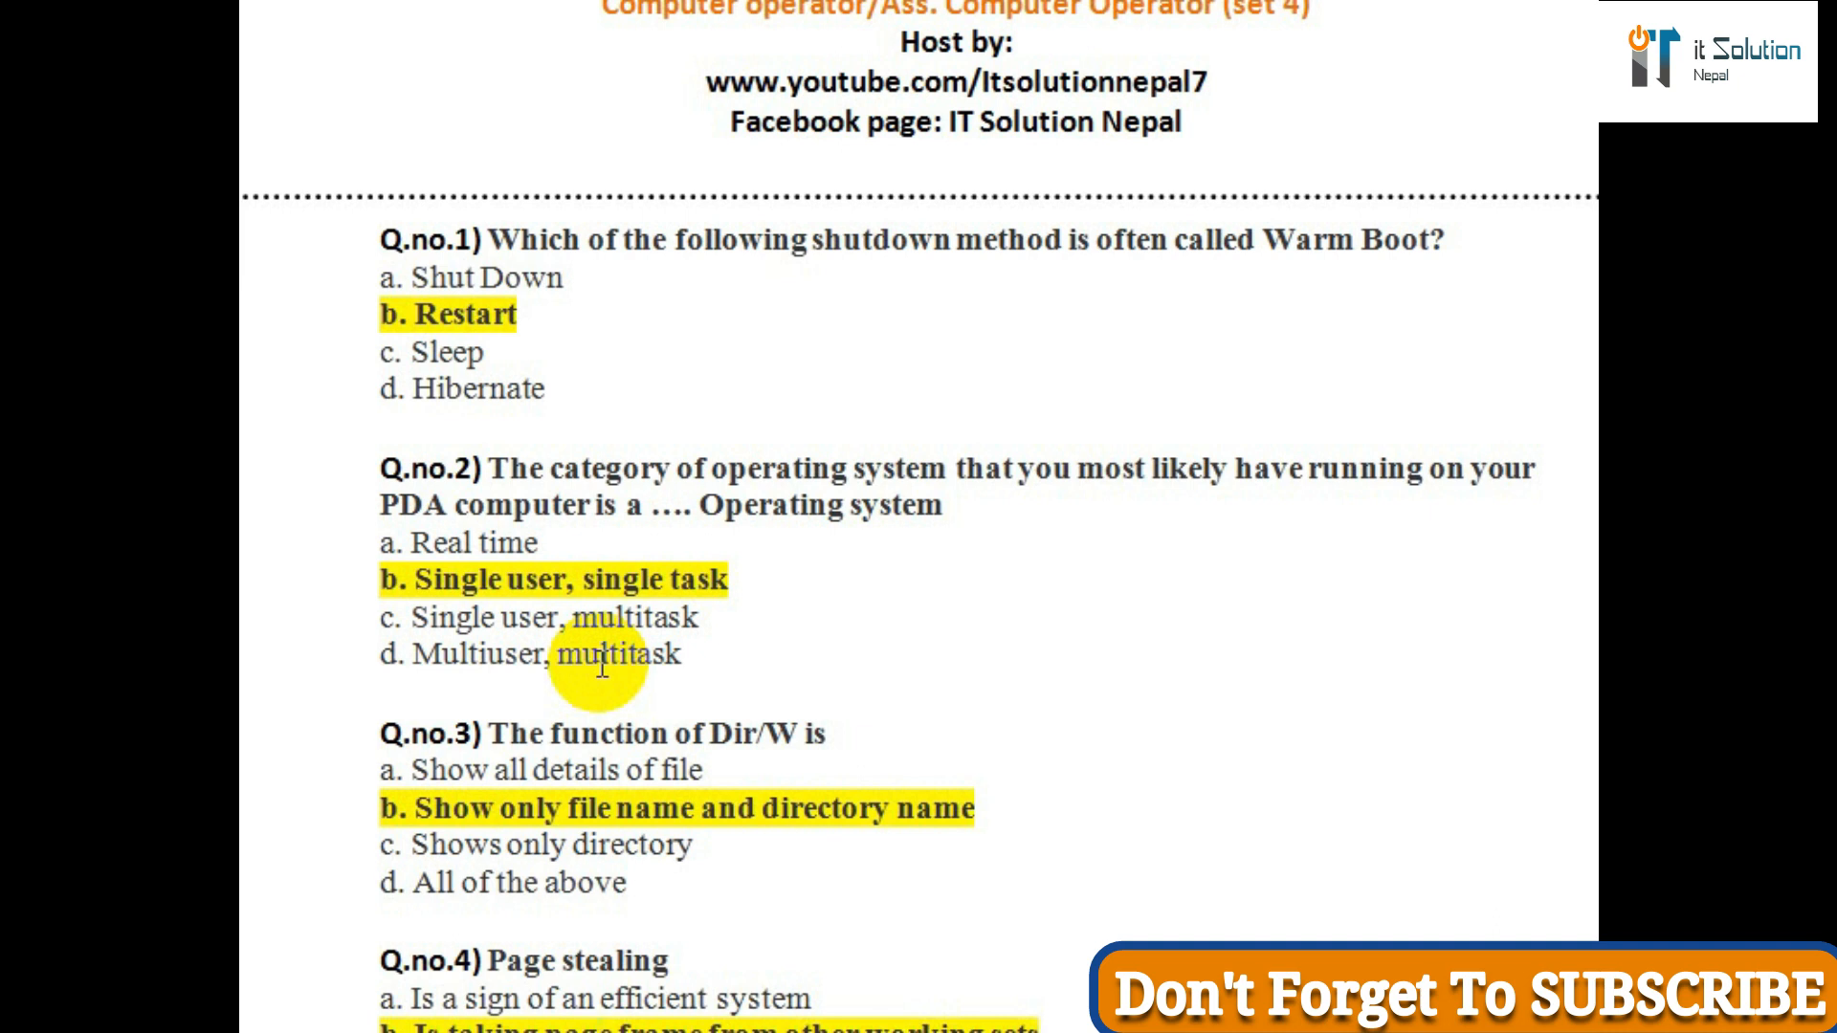
Move down into the first questions, 1 to 4, with their yellow-highlighted answers.
key("Down")
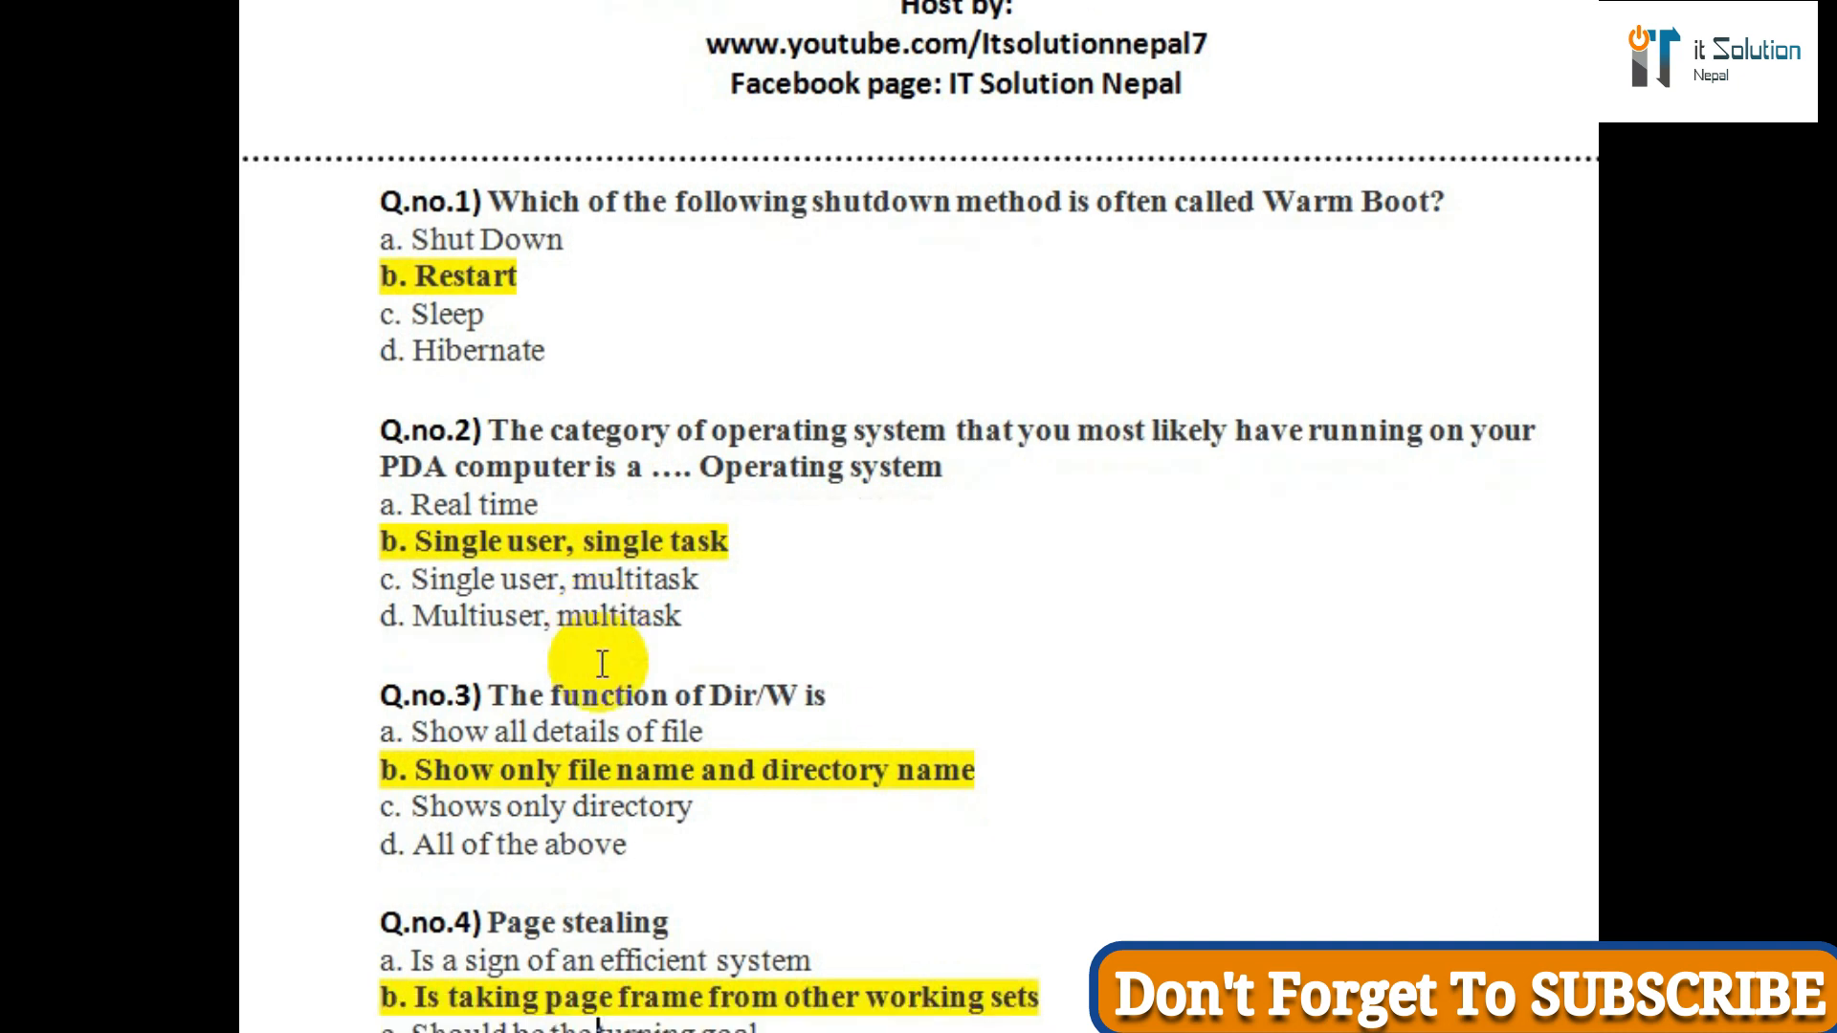
Advance further down toward question 5 and the following questions.
key("Down")
key("Down")
scroll(603, 660, "down", 1)
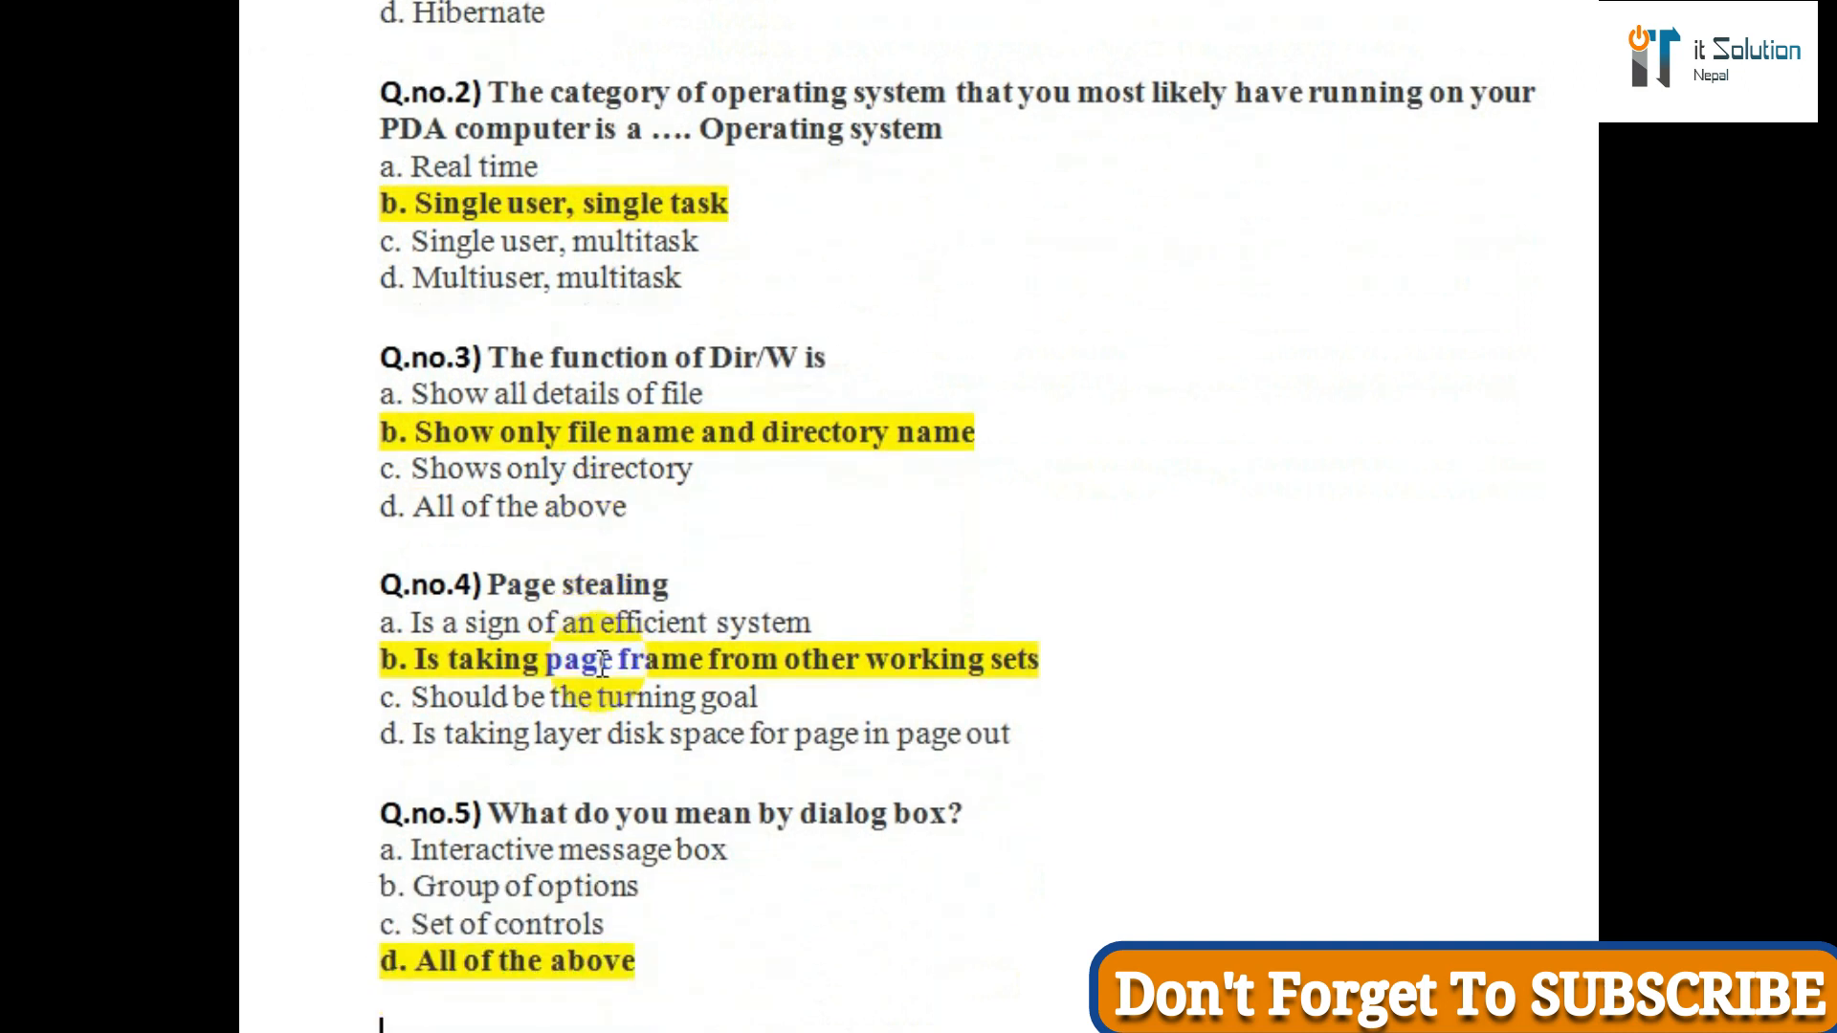
scroll(600, 660, "down", 2)
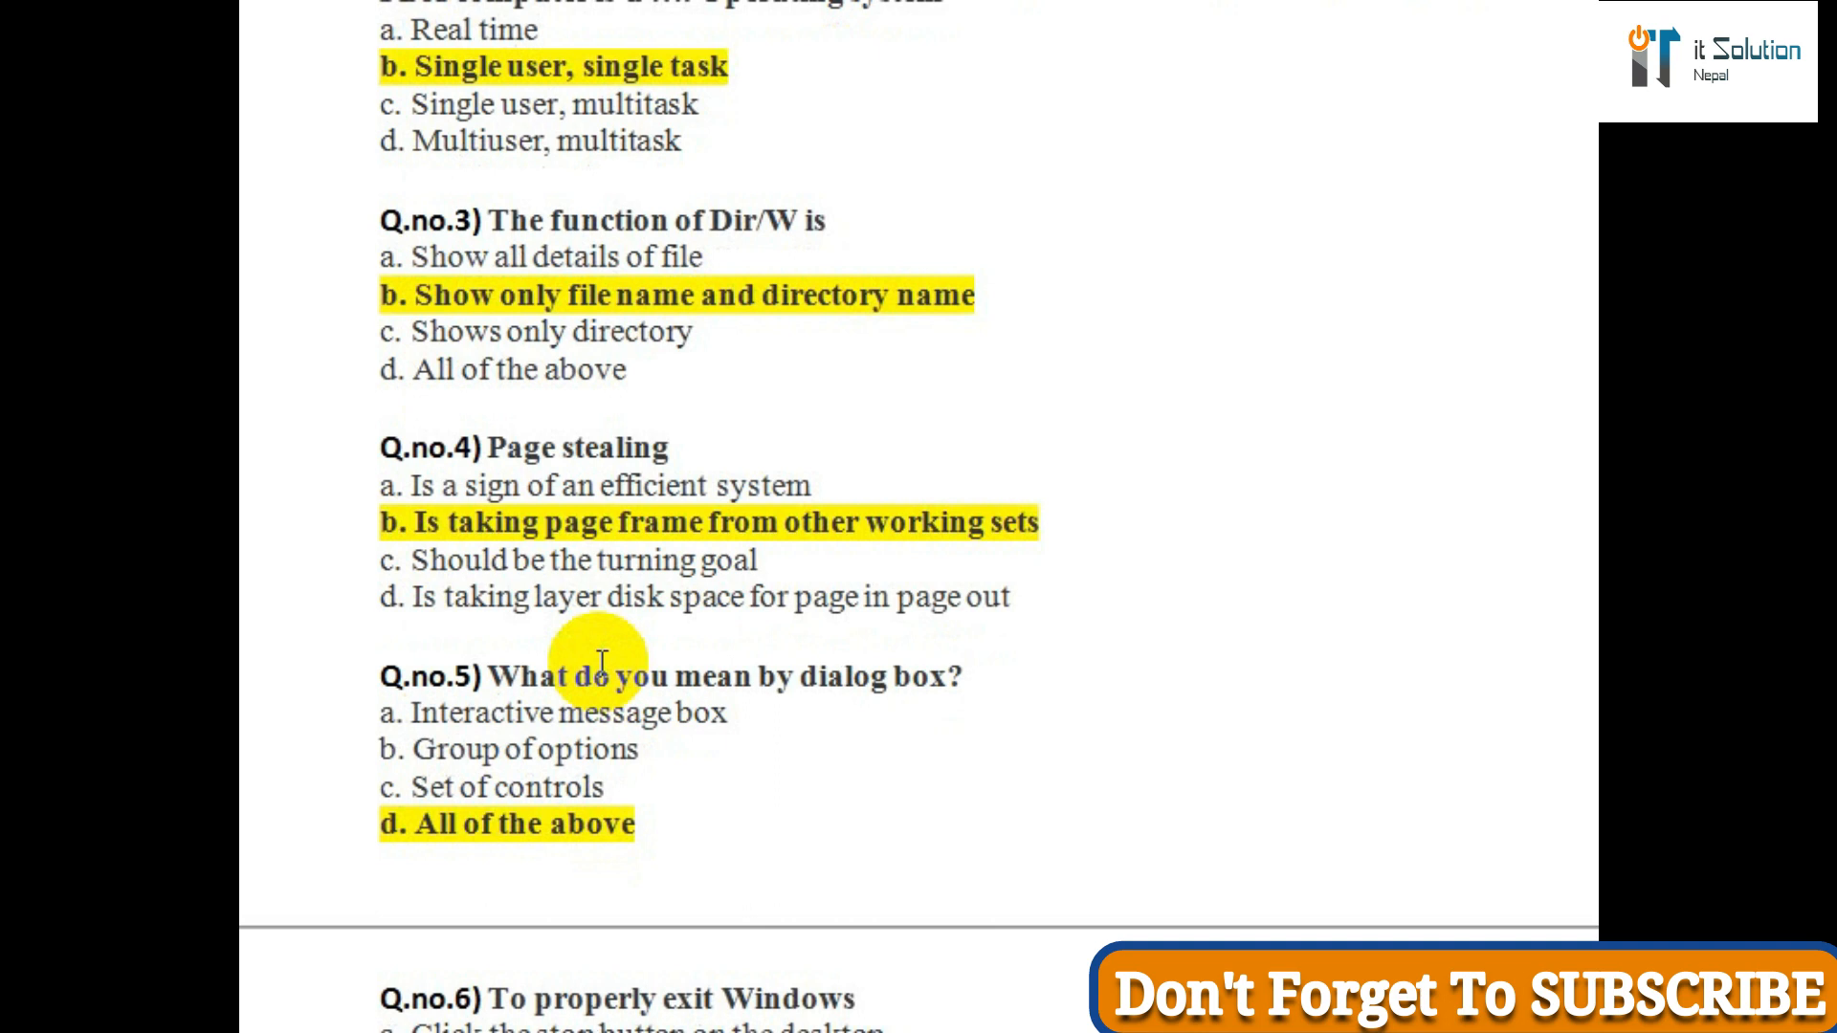
scroll(601, 661, "down", 1)
scroll(601, 661, "down", 2)
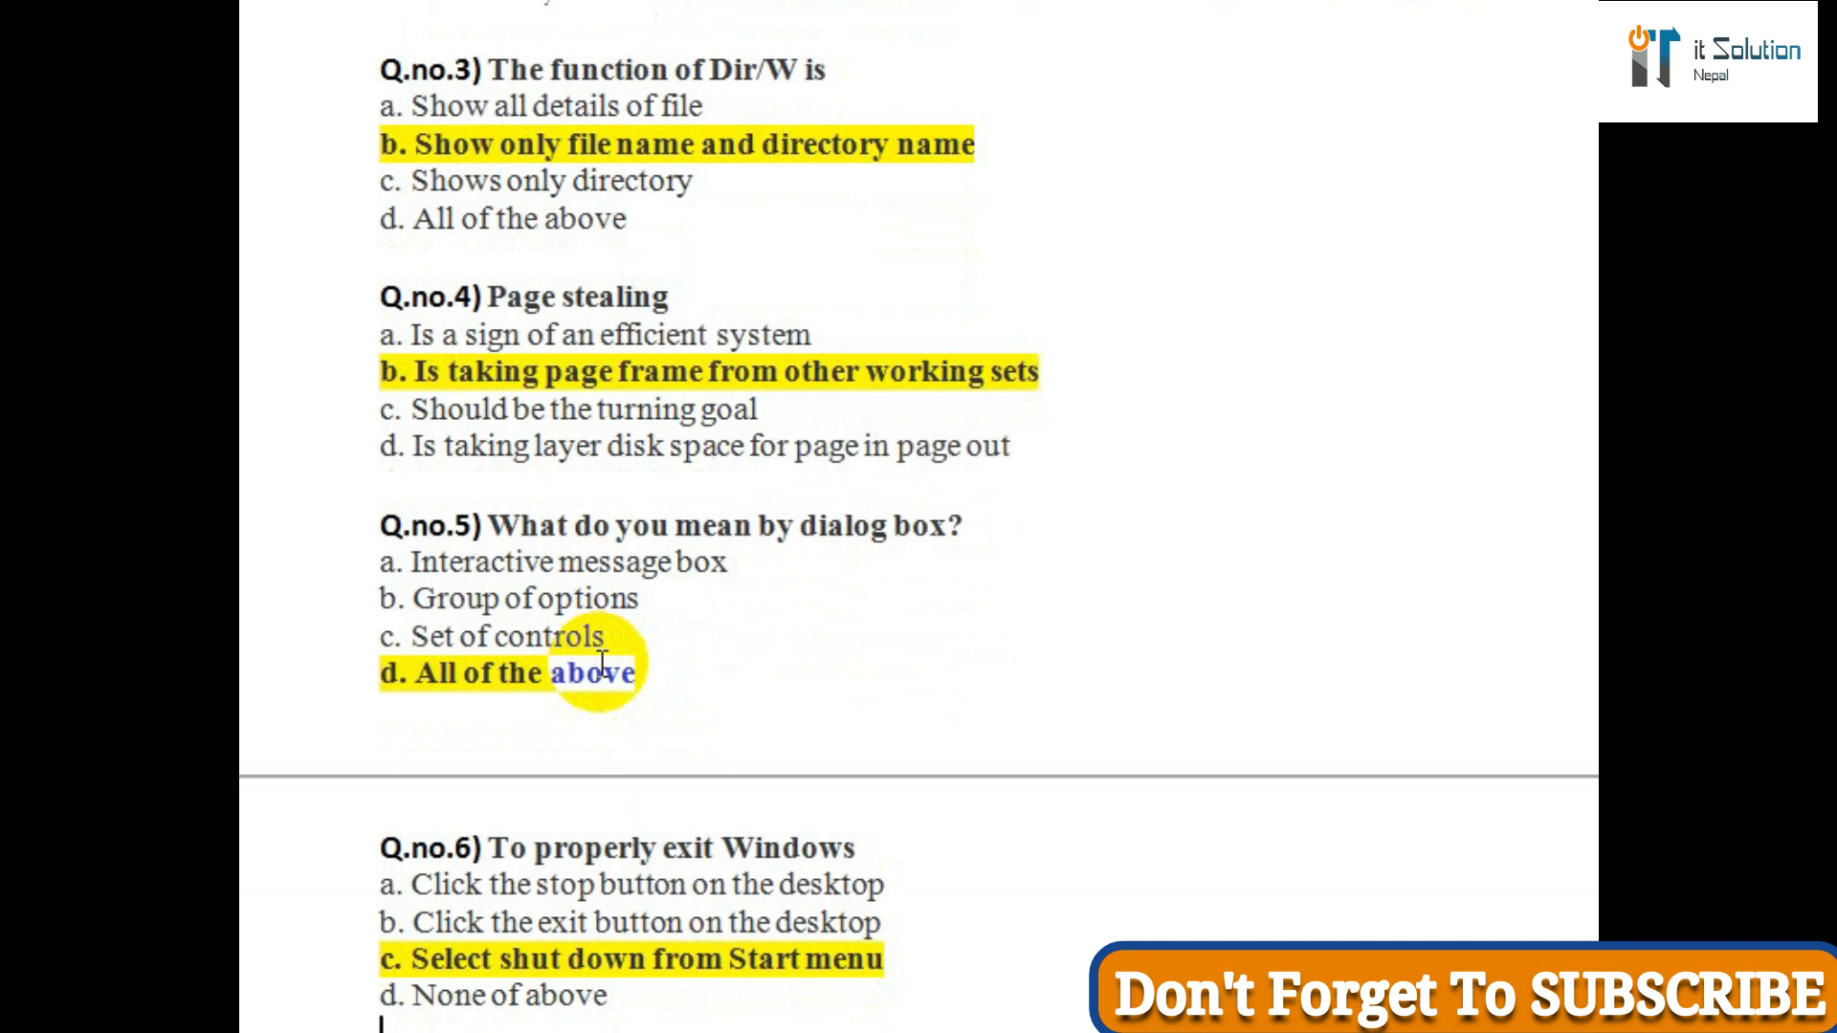
scroll(602, 661, "down", 2)
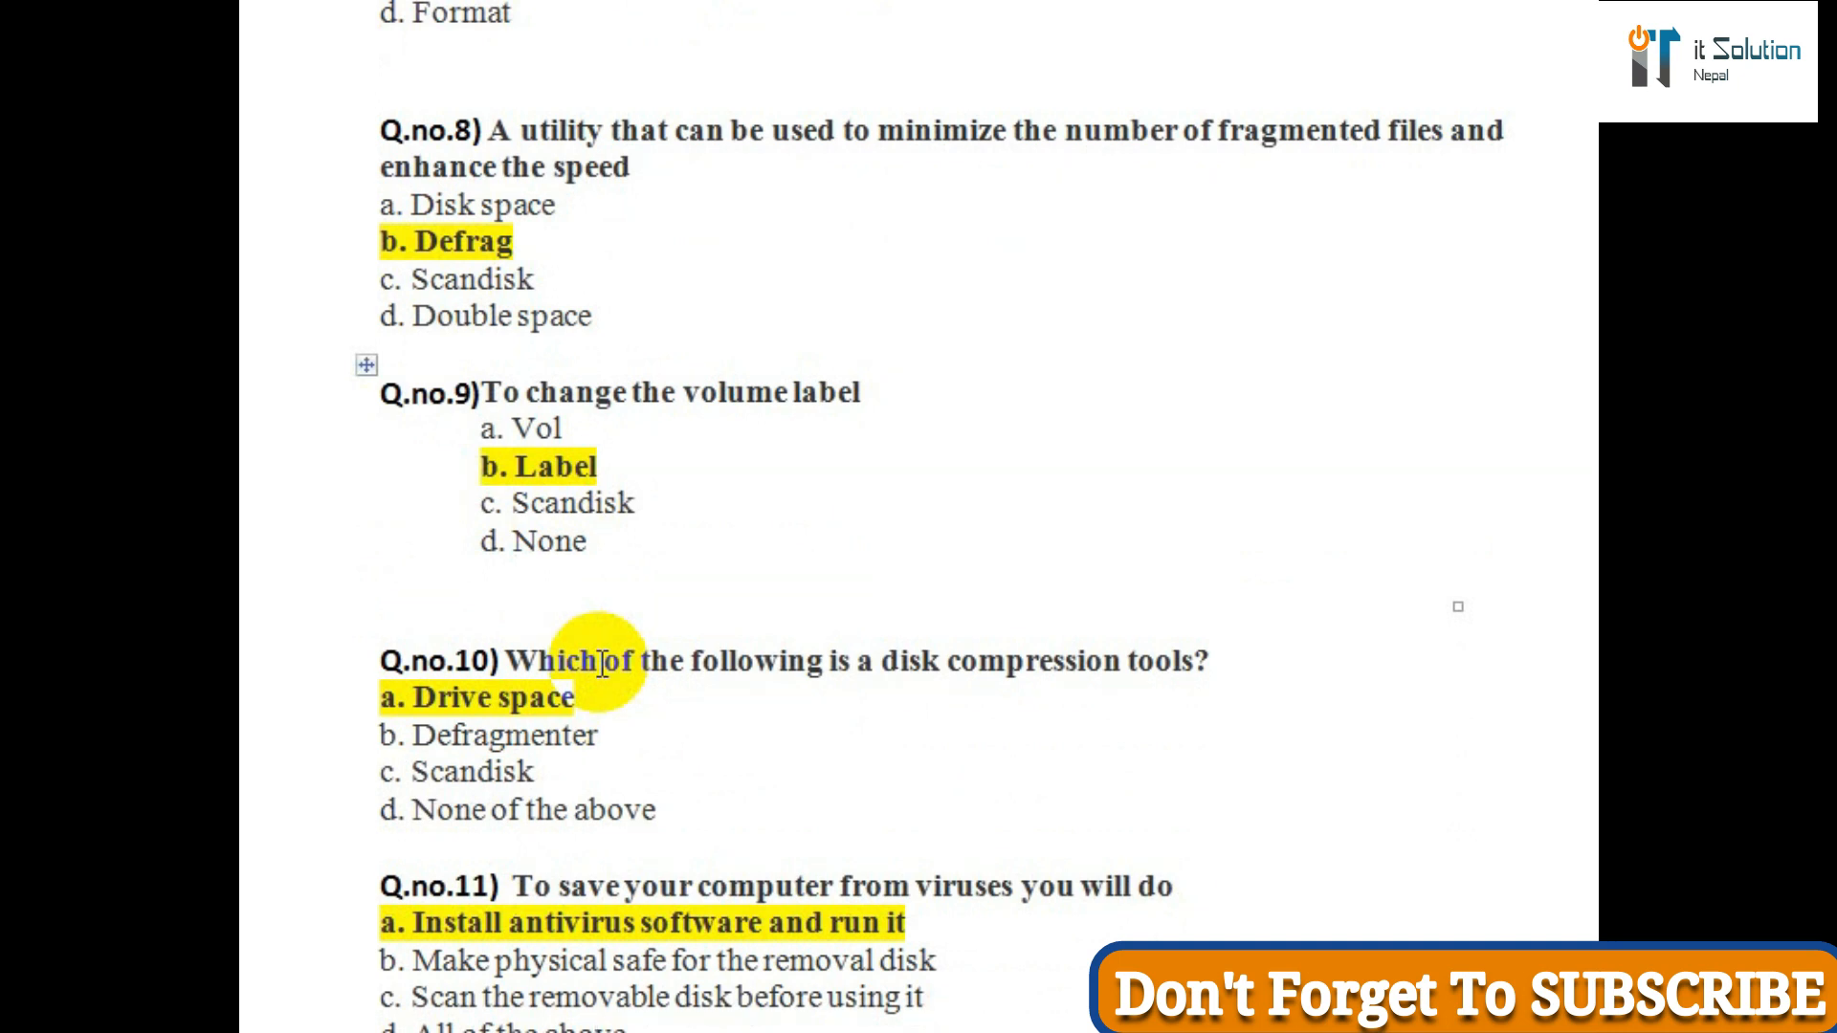
scroll(603, 662, "down", 2)
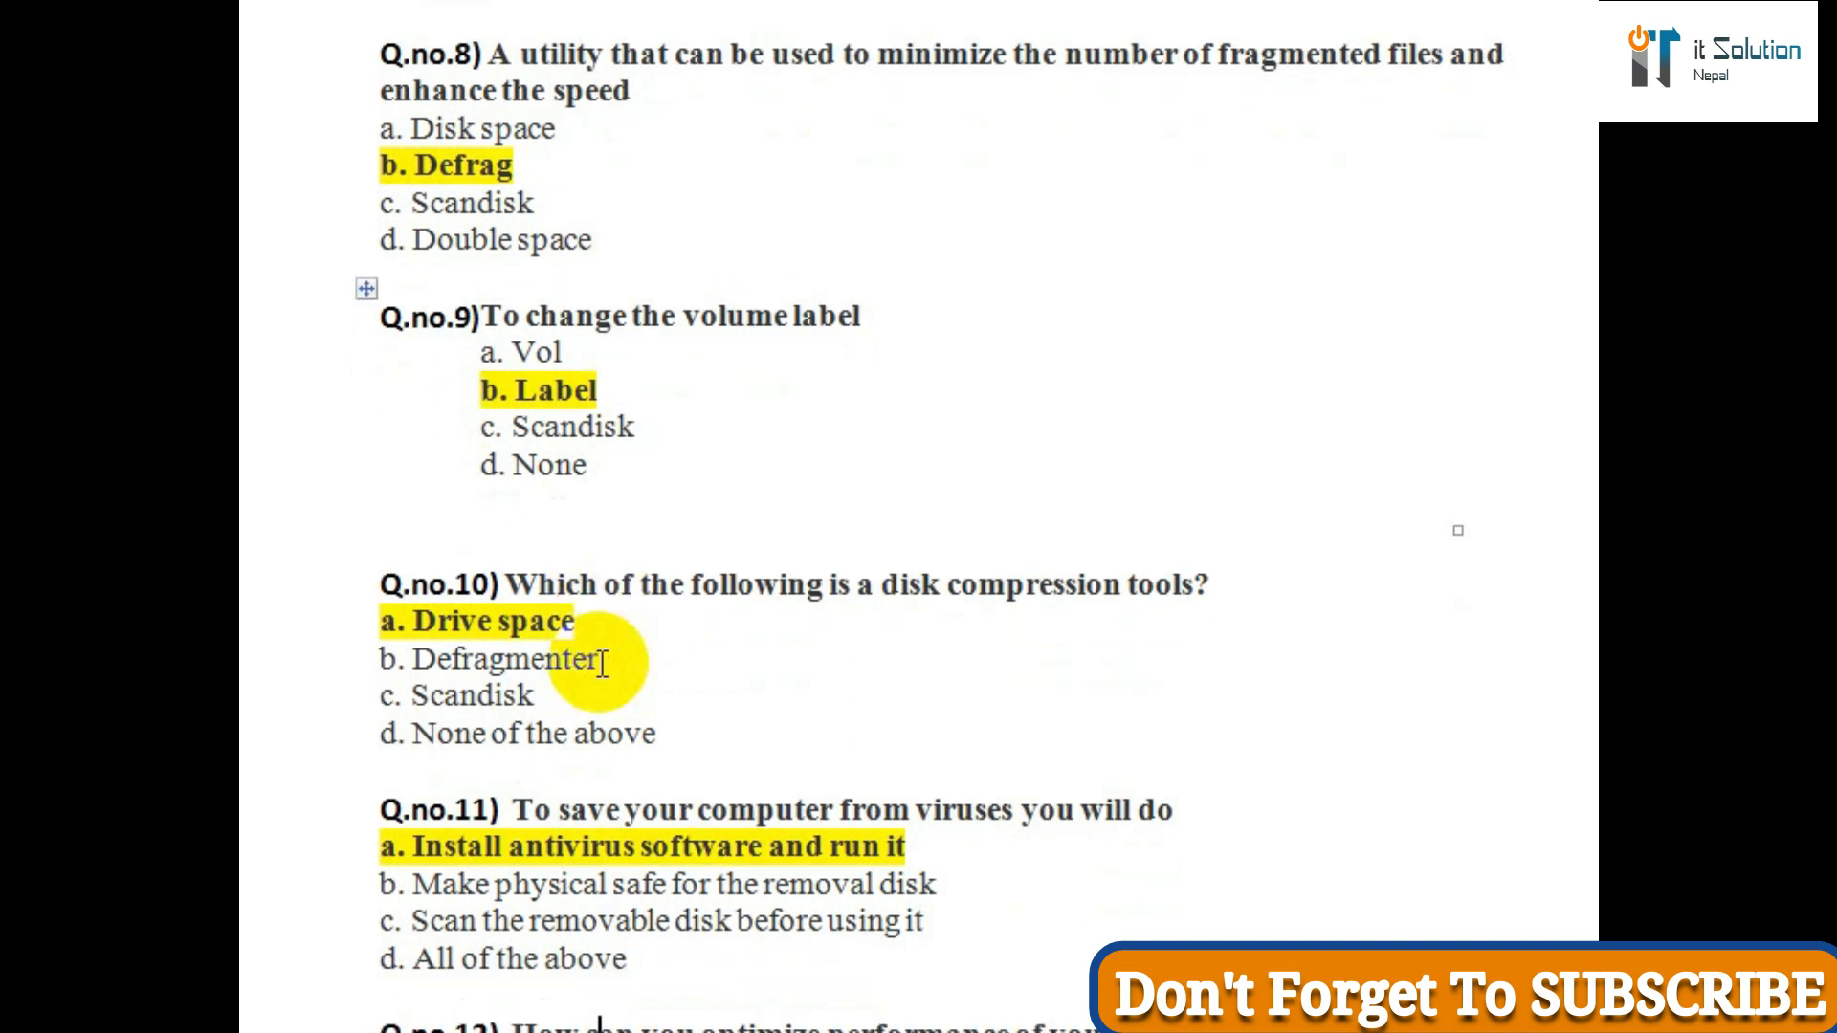
scroll(604, 662, "down", 2)
scroll(603, 662, "down", 2)
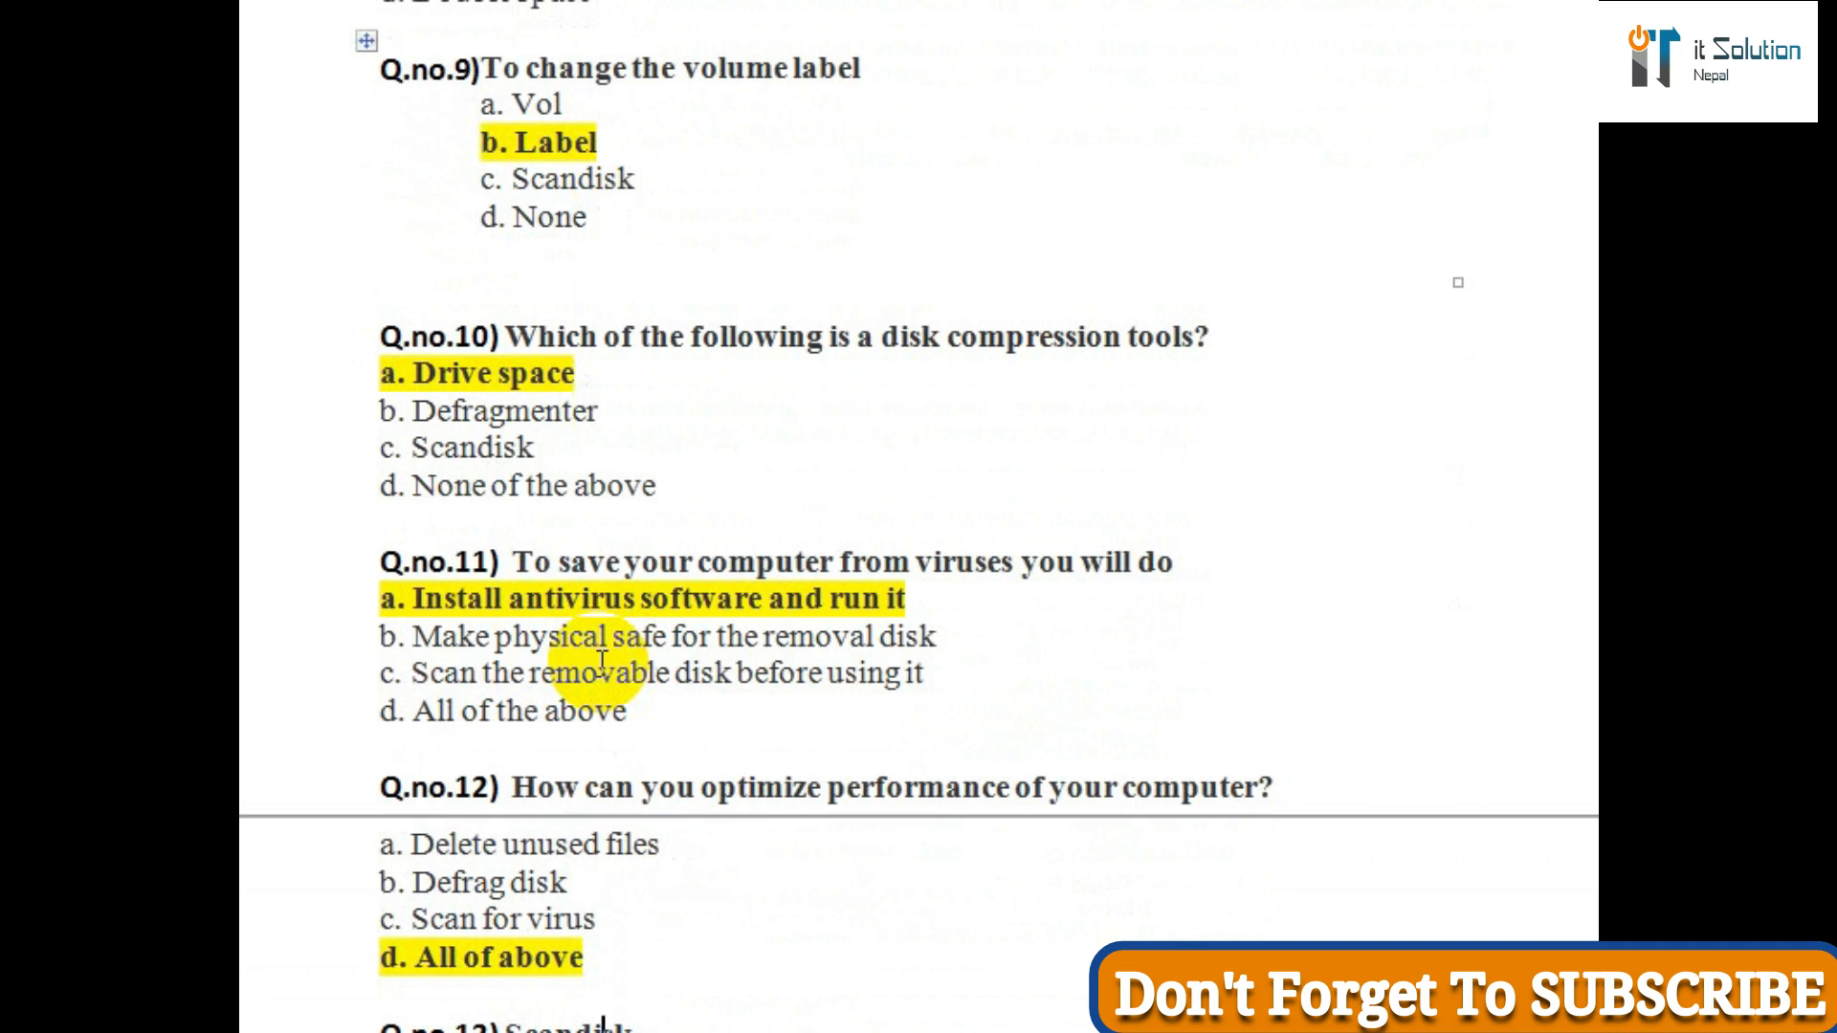
scroll(602, 652, "down", 4)
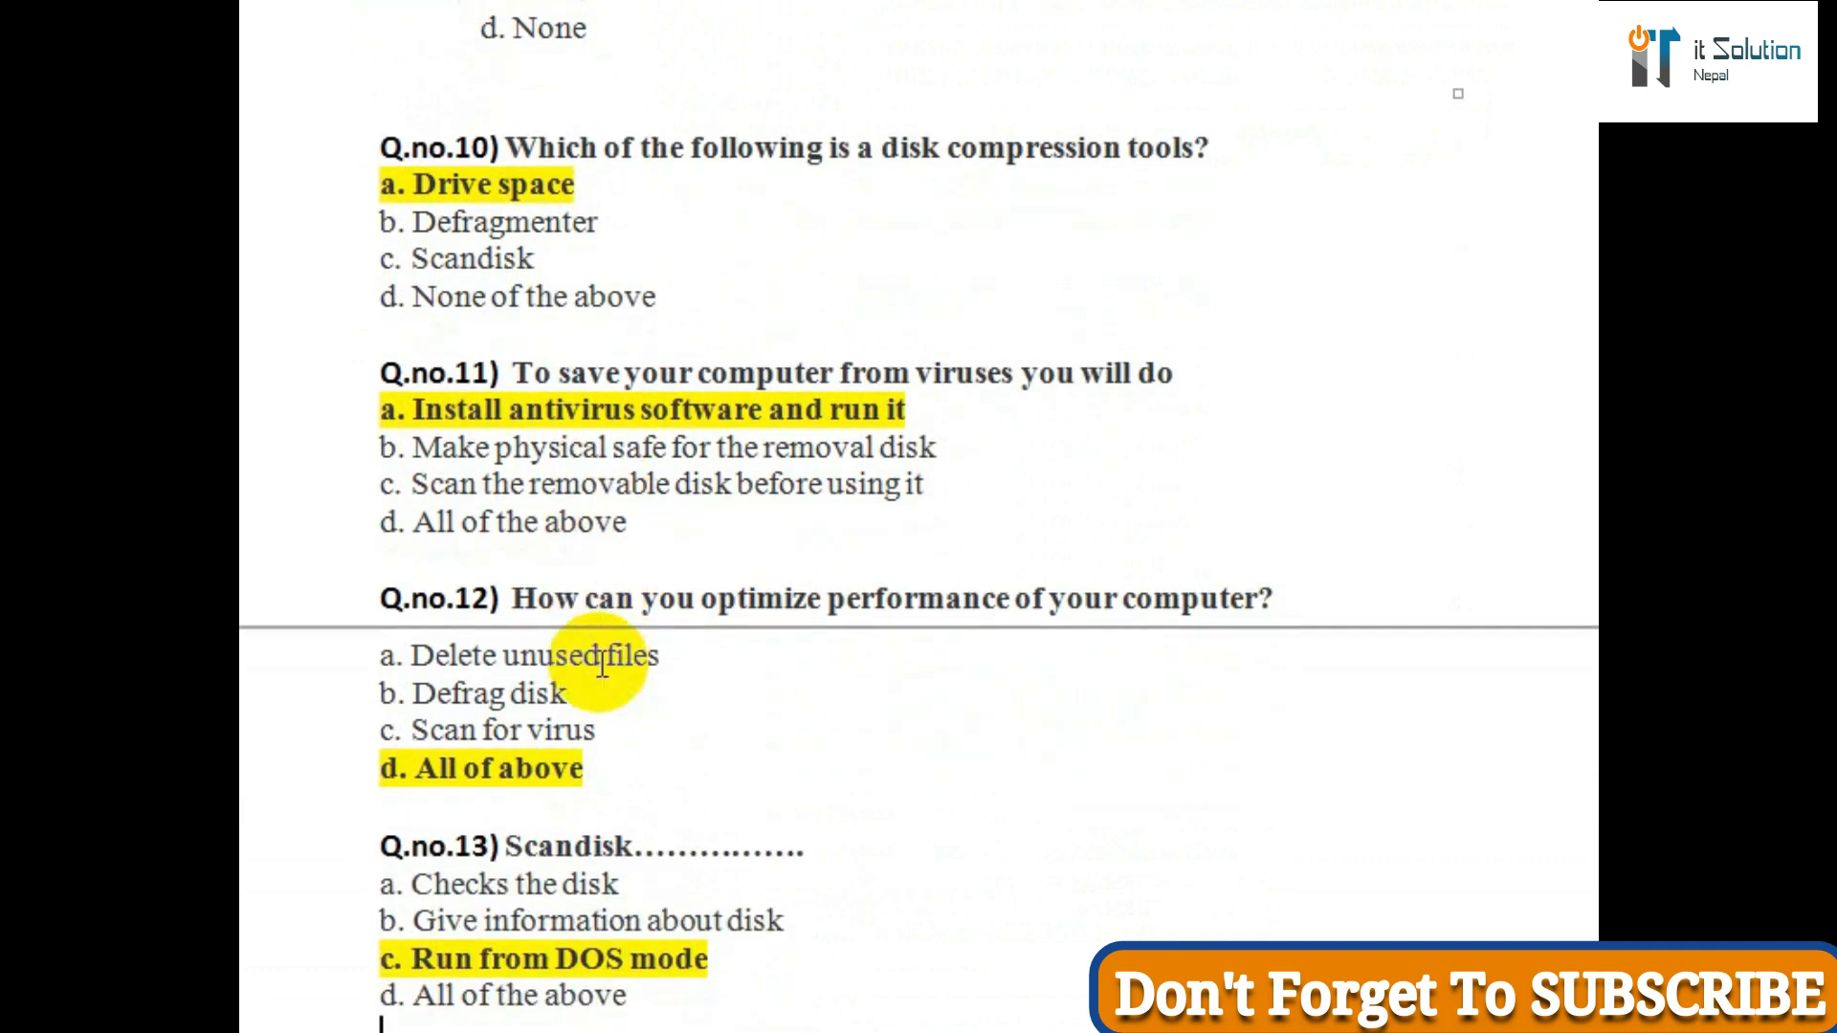
scroll(602, 663, "down", 1)
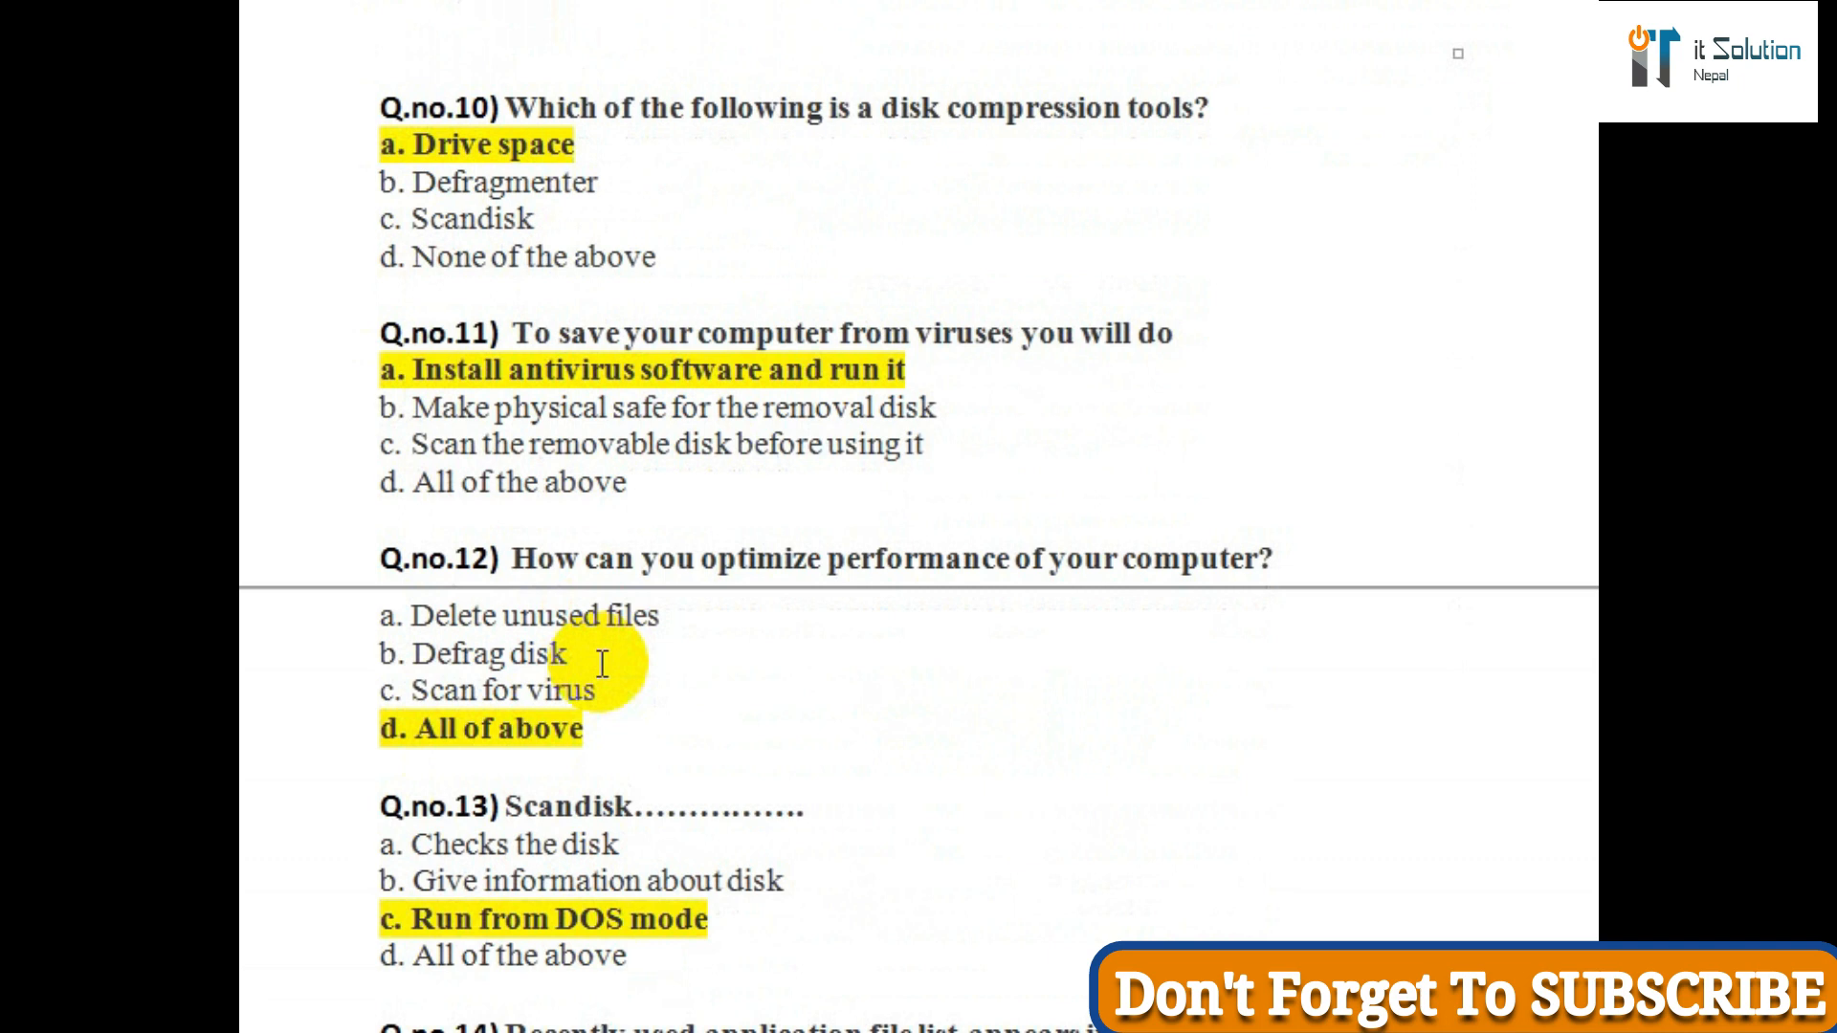
scroll(601, 663, "down", 3)
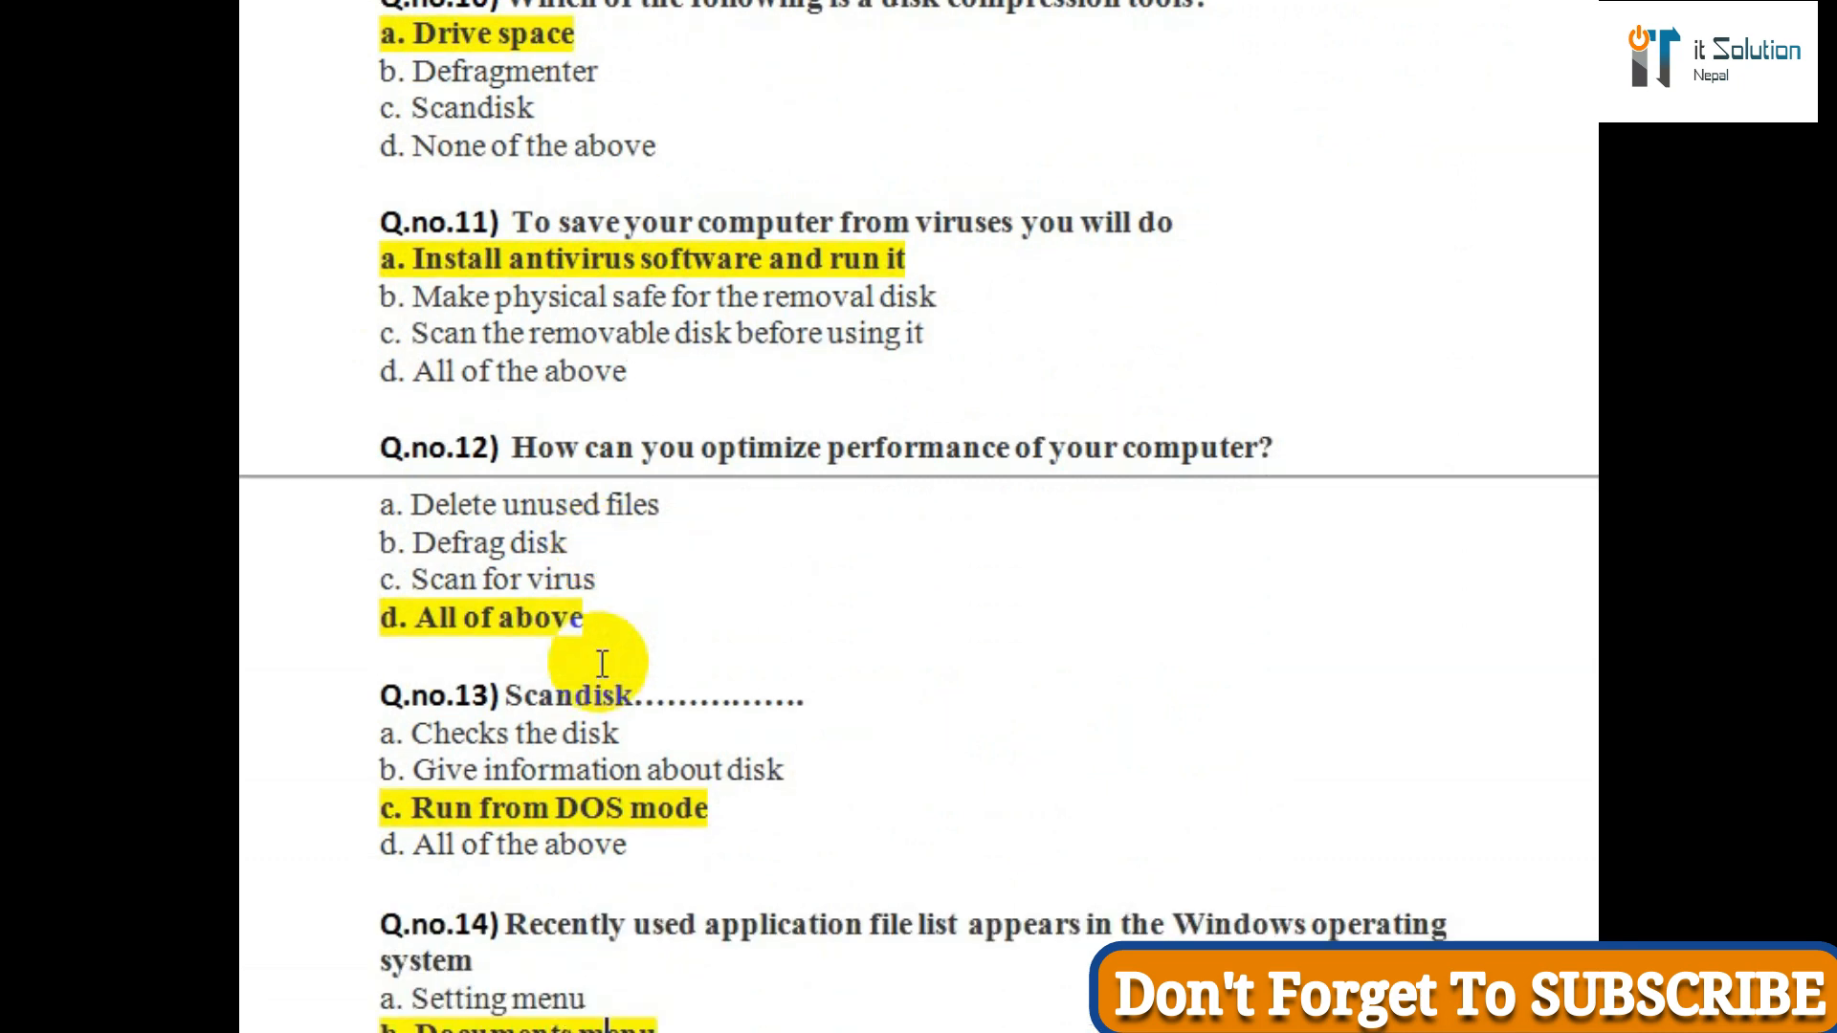
scroll(602, 663, "down", 3)
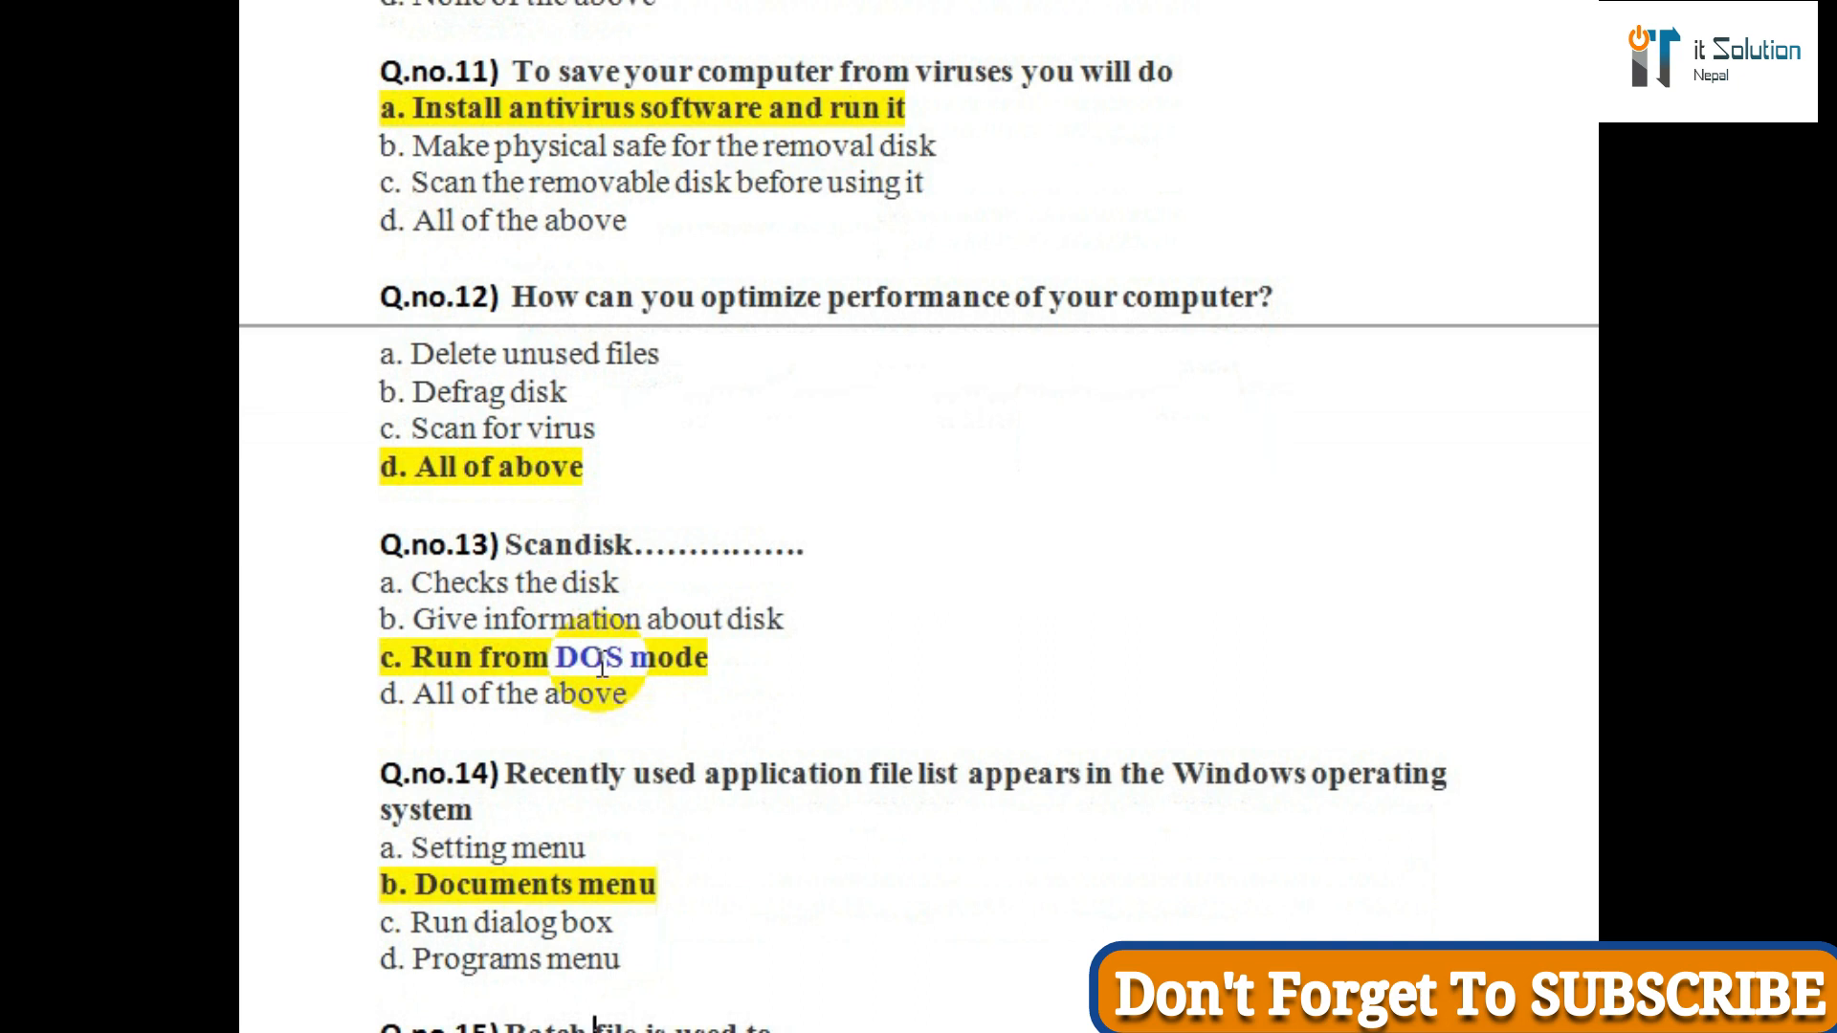
scroll(601, 665, "down", 4)
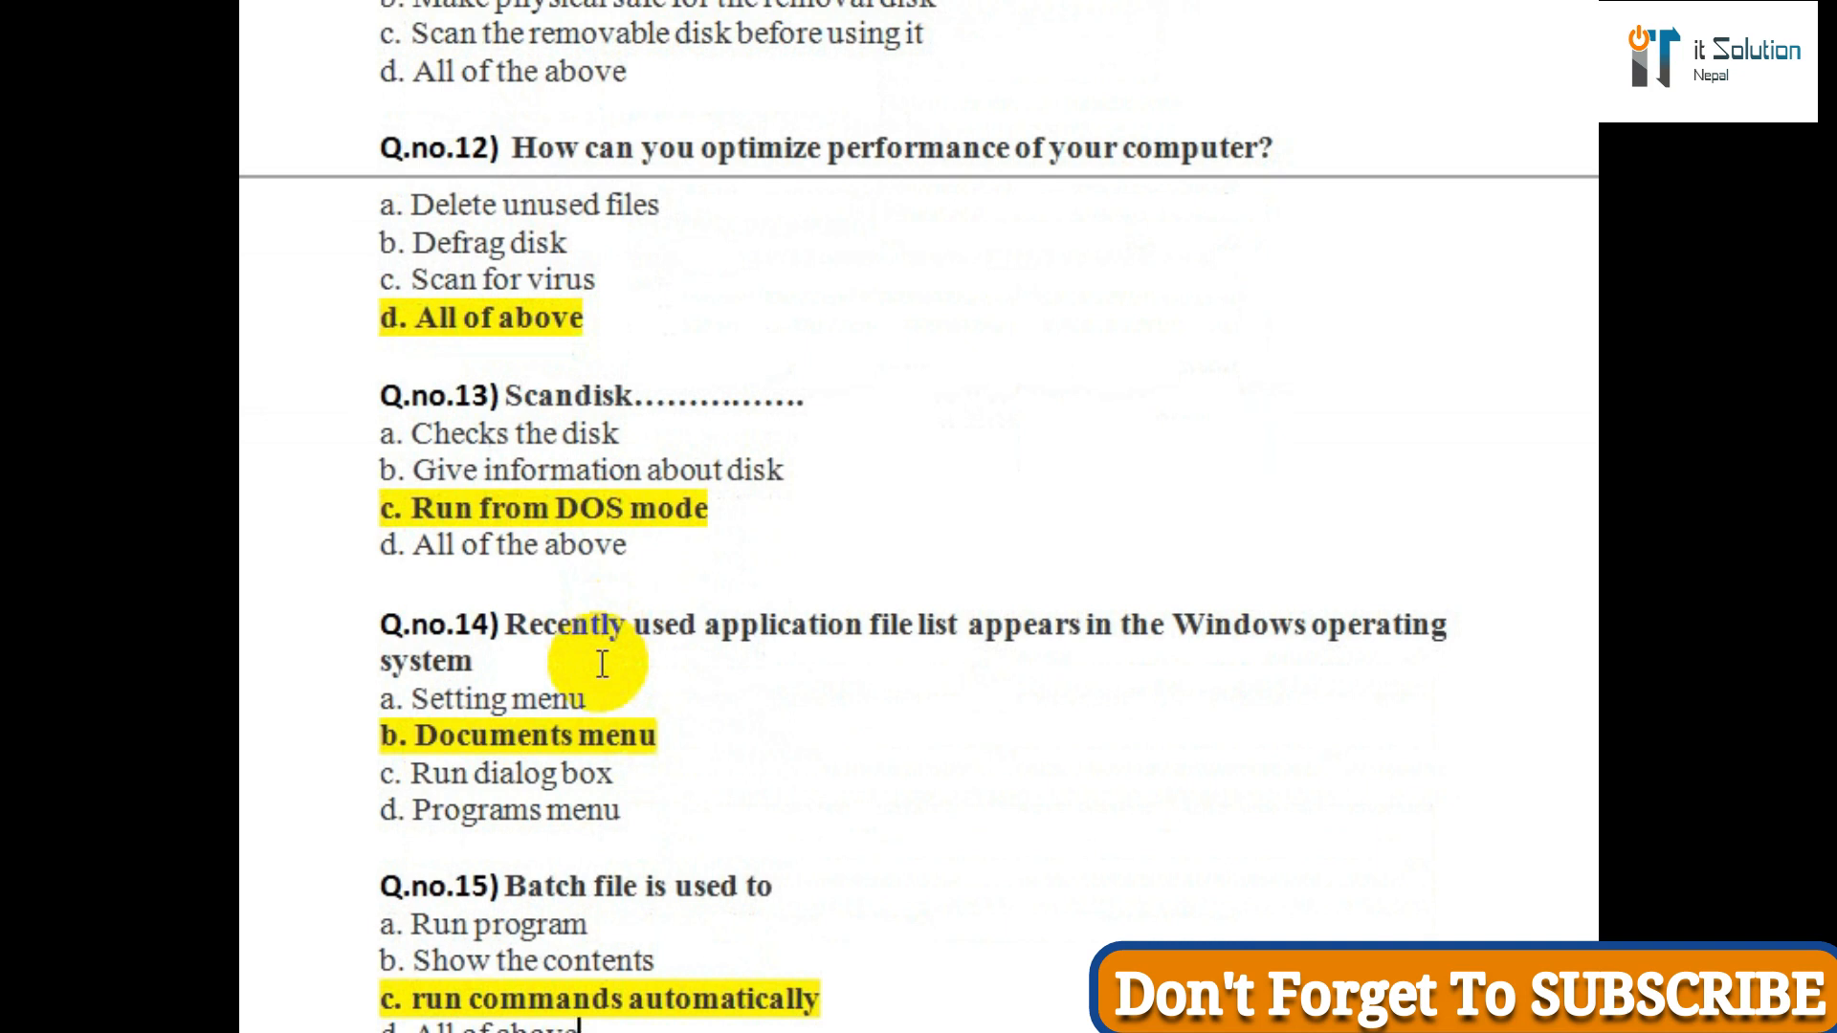
scroll(602, 665, "down", 1)
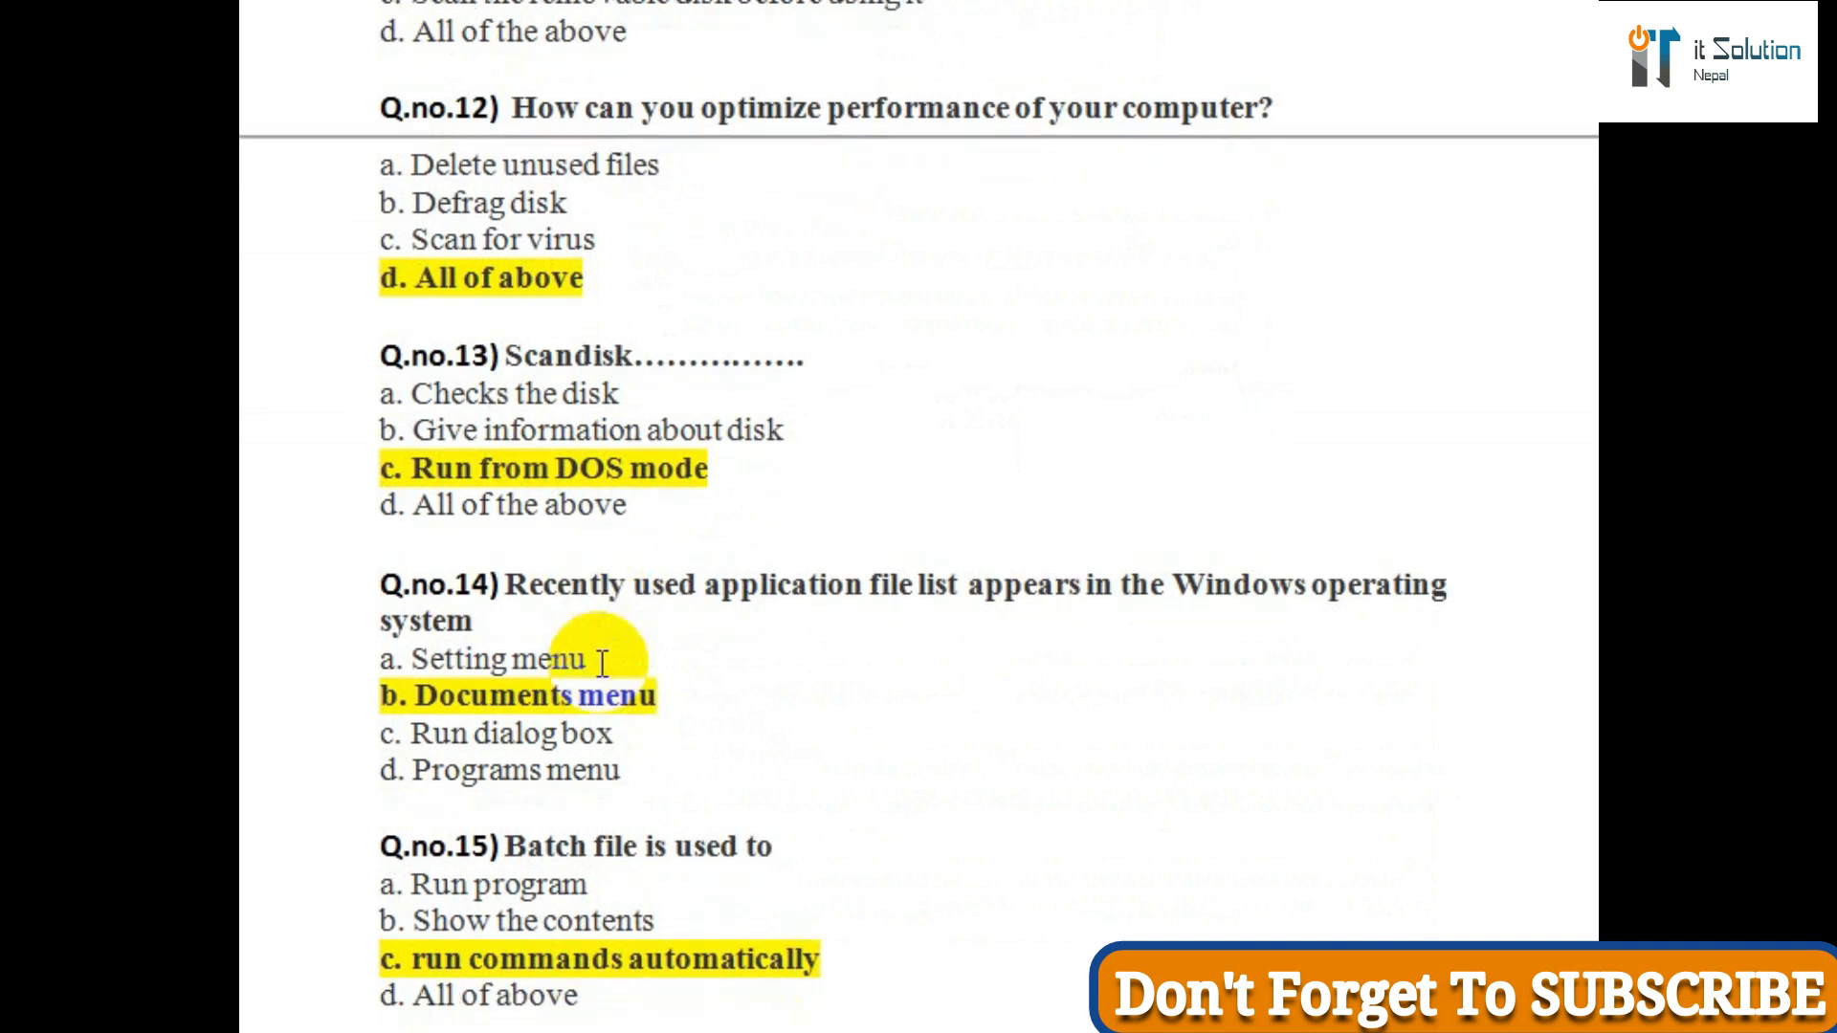
scroll(602, 660, "down", 4)
scroll(601, 660, "down", 2)
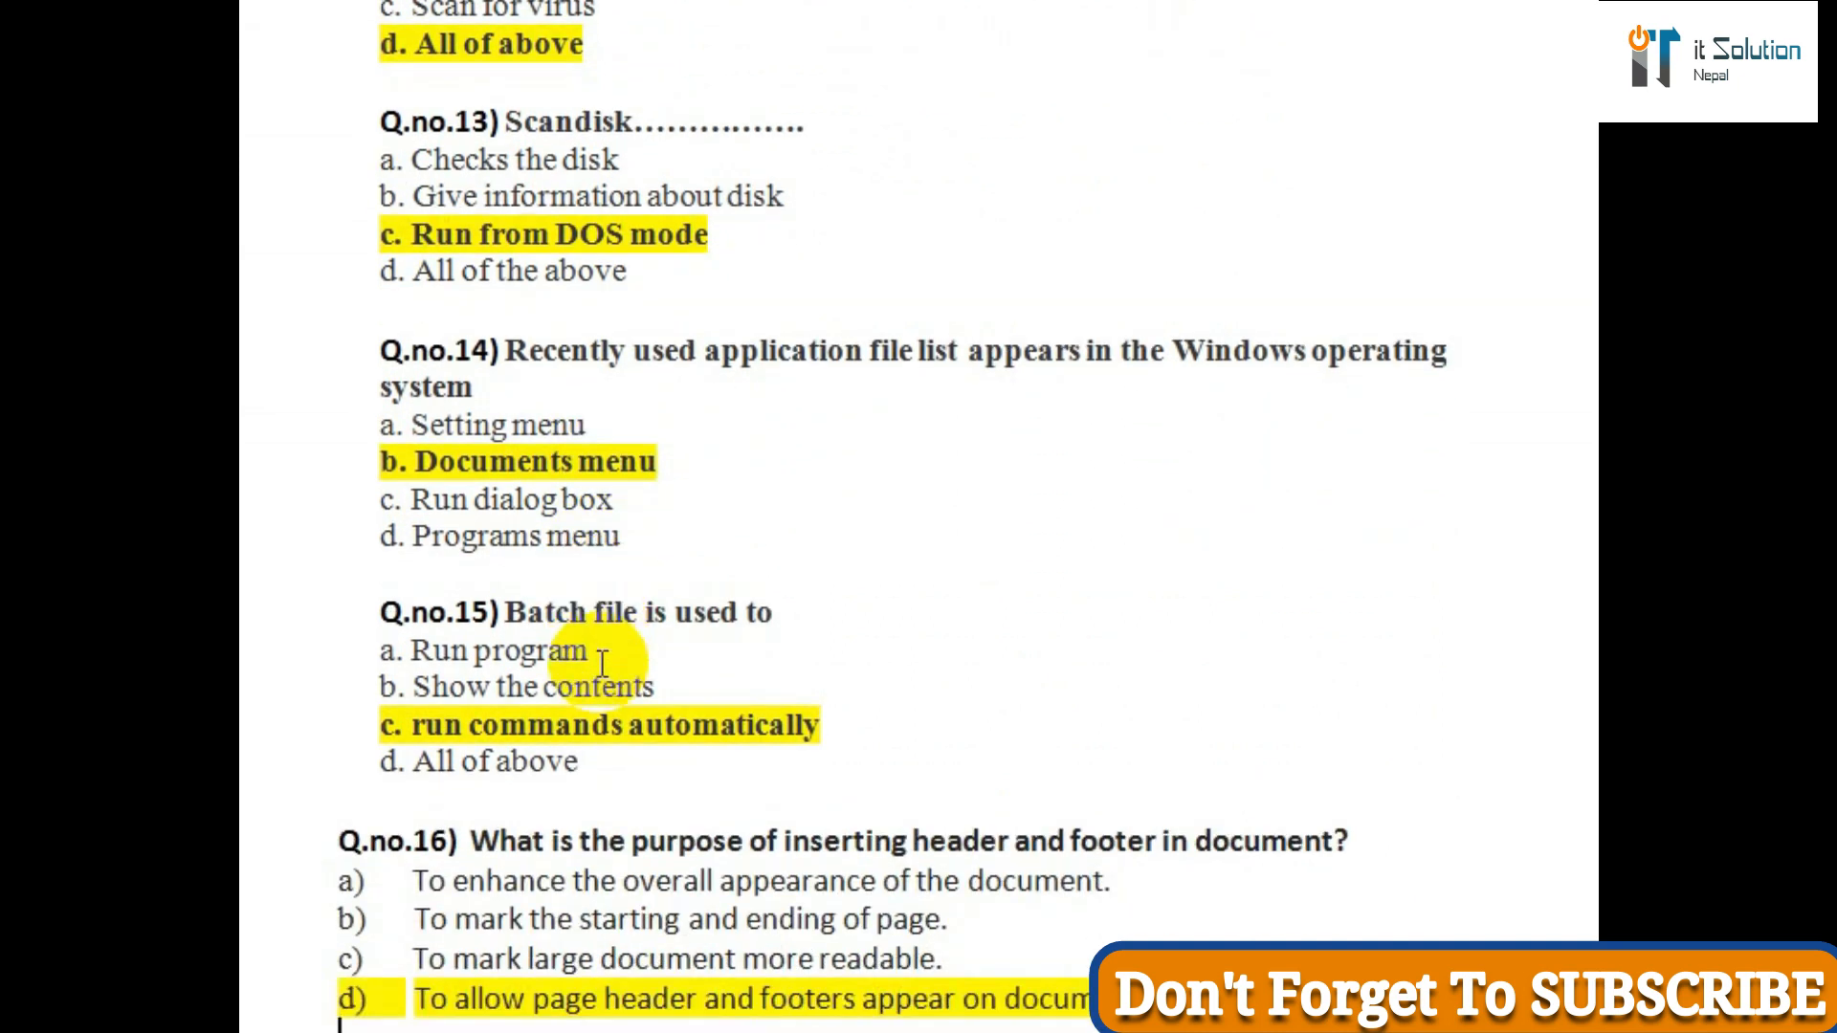
scroll(601, 660, "down", 1)
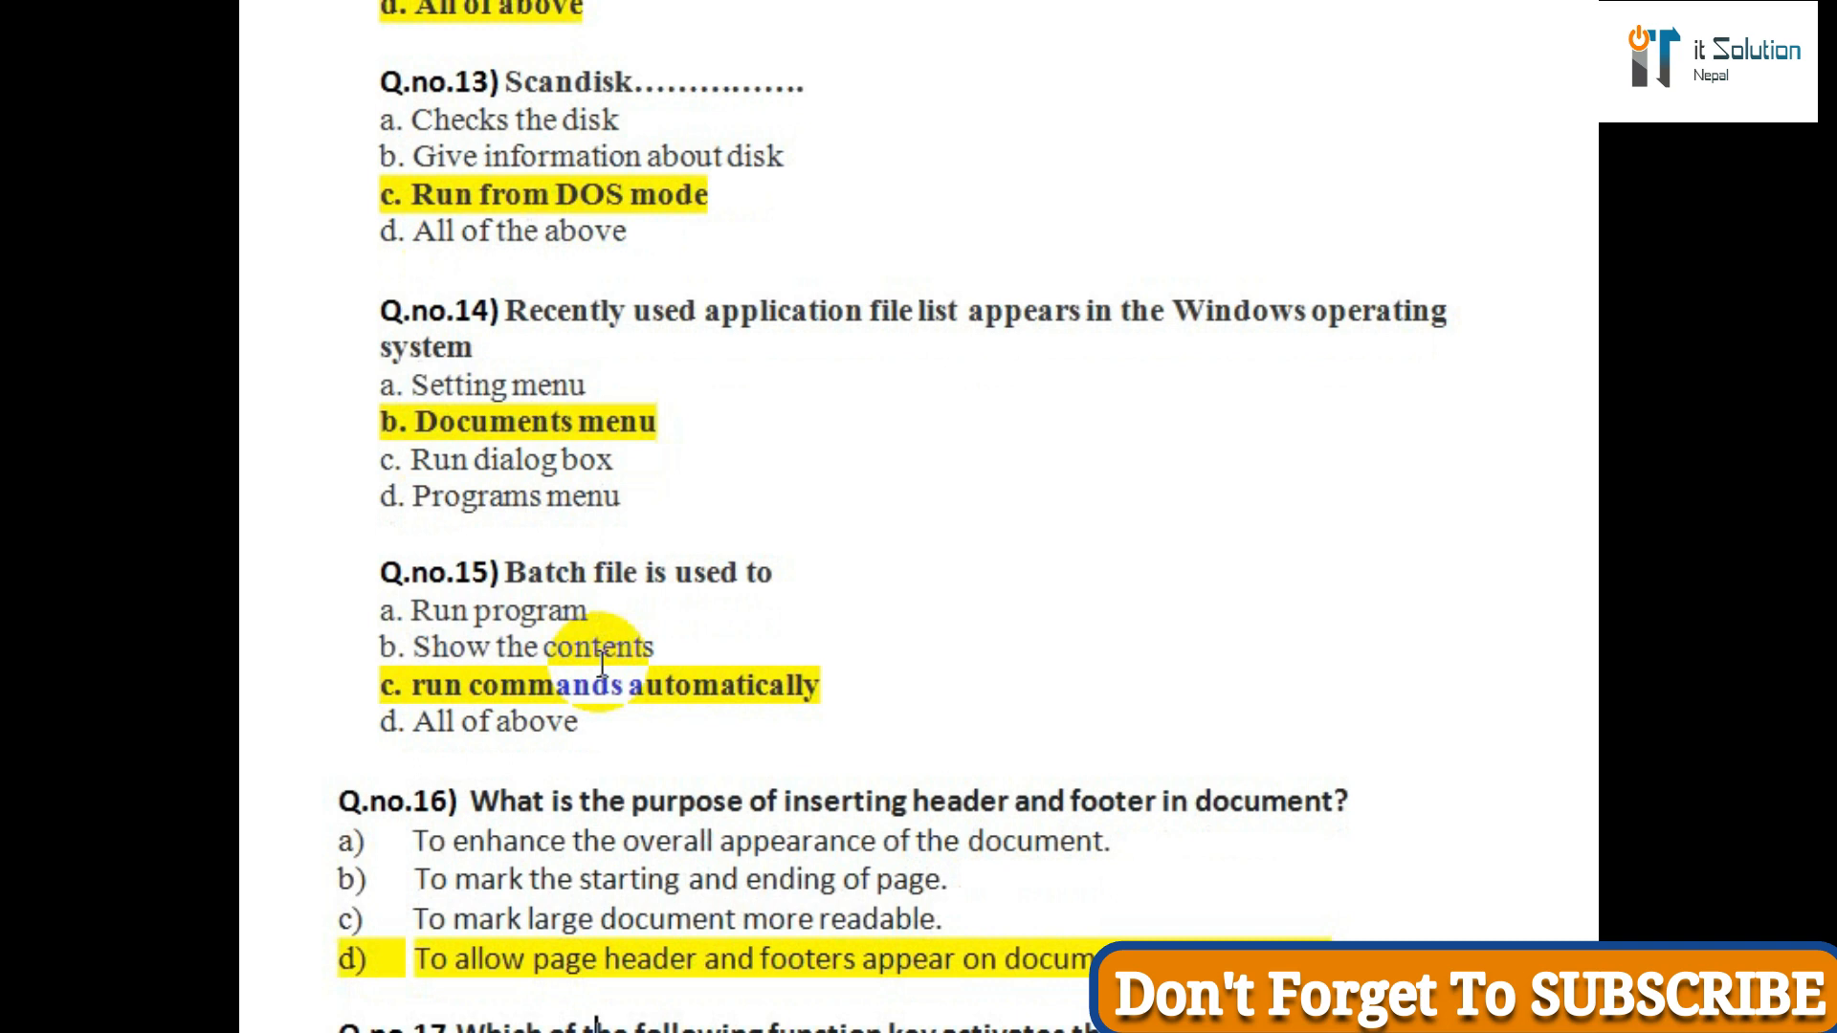
scroll(600, 652, "down", 3)
scroll(601, 657, "down", 2)
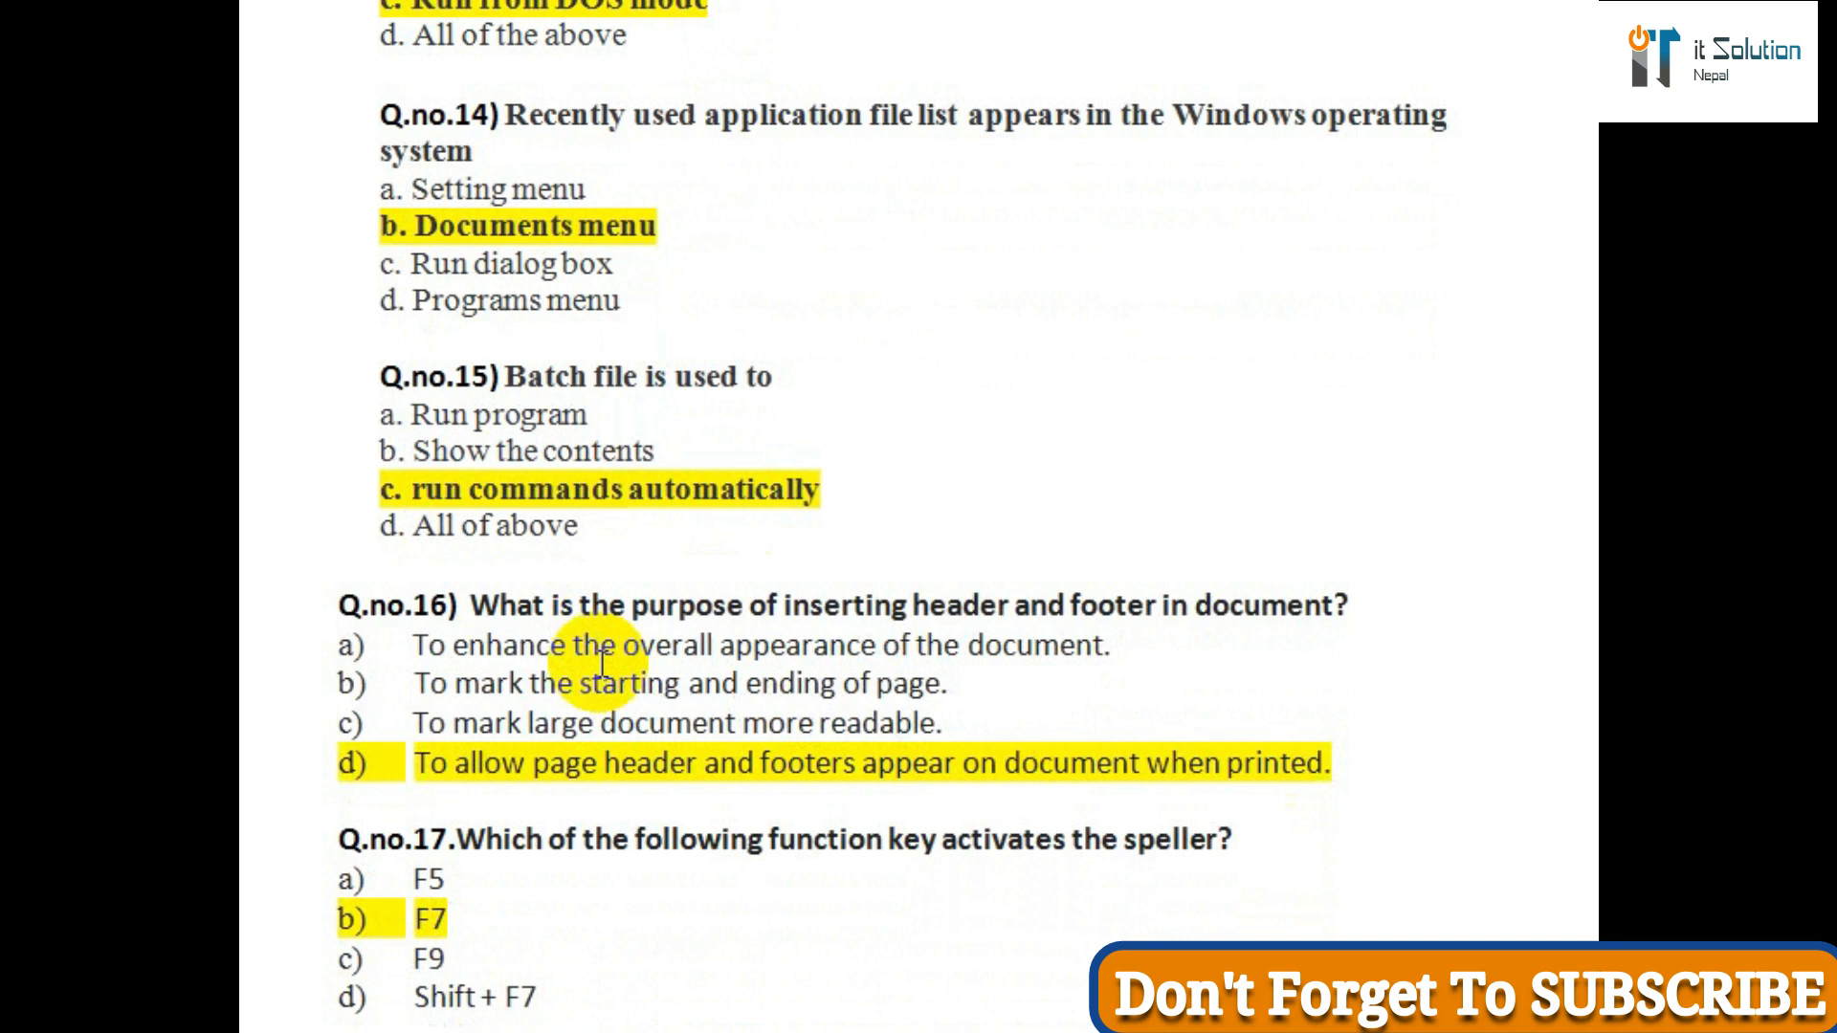
scroll(600, 657, "down", 1)
scroll(600, 658, "down", 1)
scroll(600, 658, "down", 1)
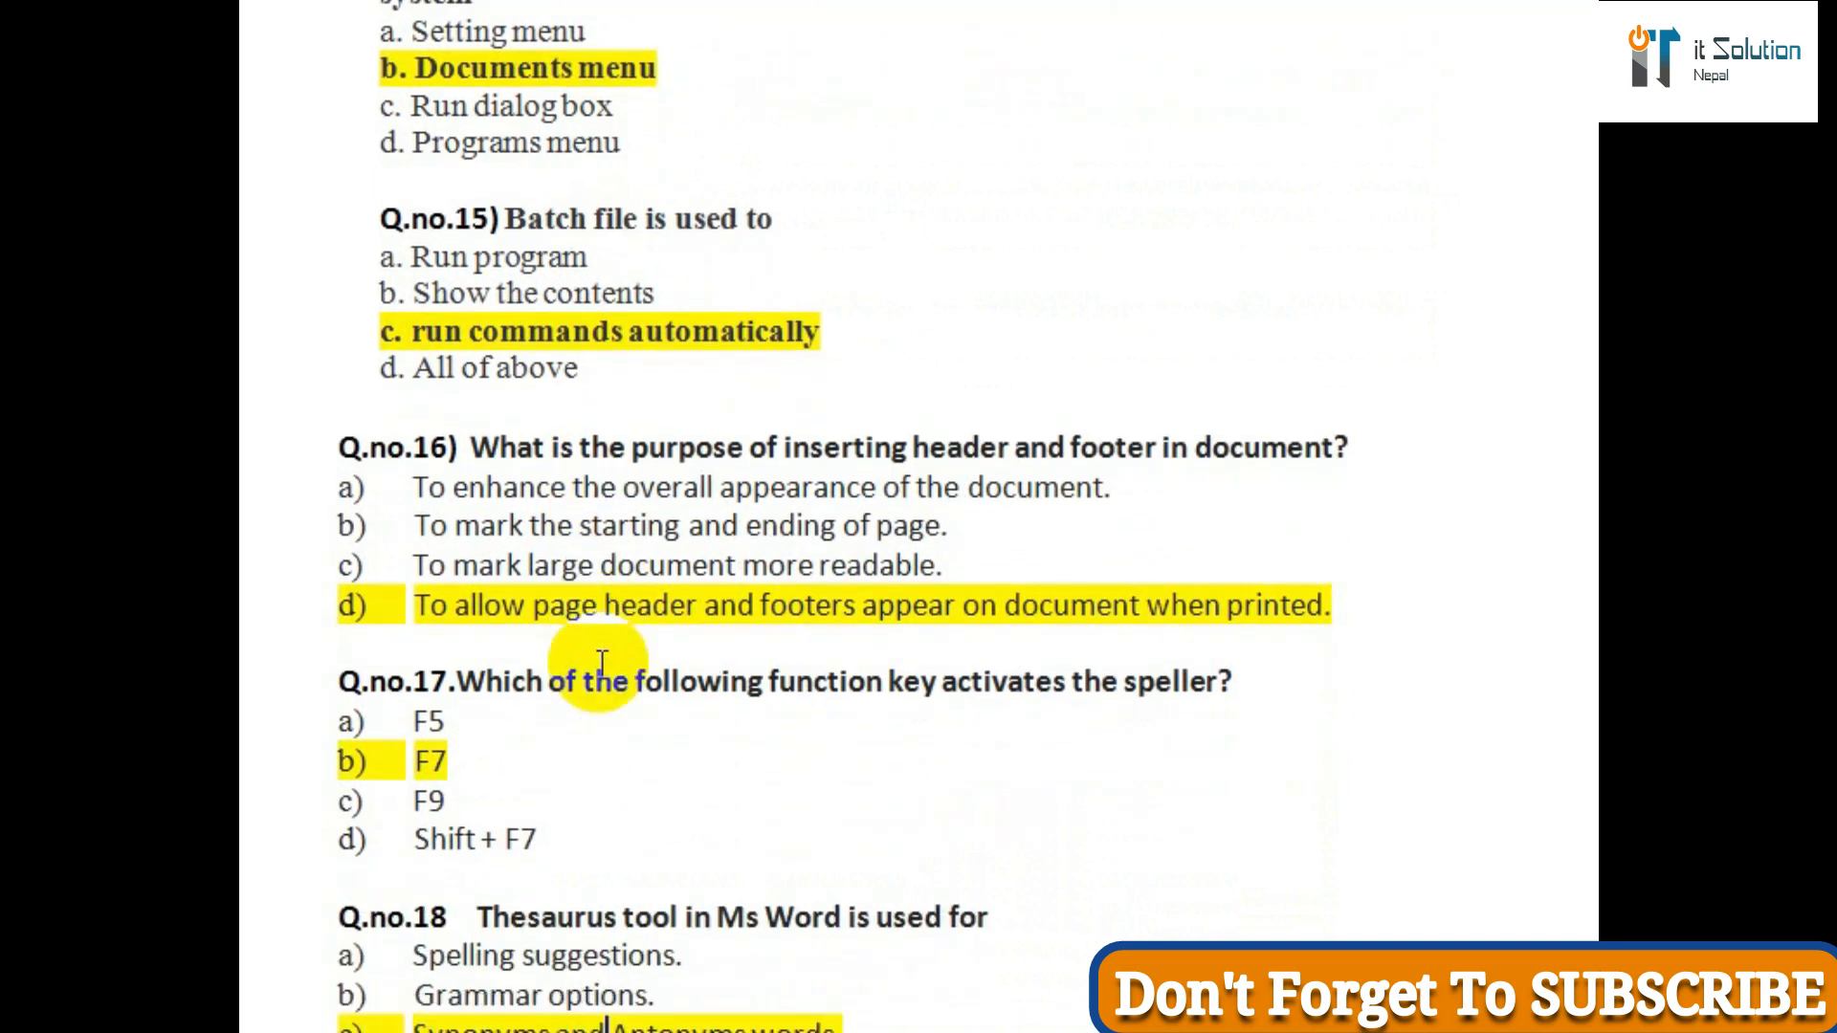
scroll(600, 664, "down", 1)
scroll(601, 663, "down", 1)
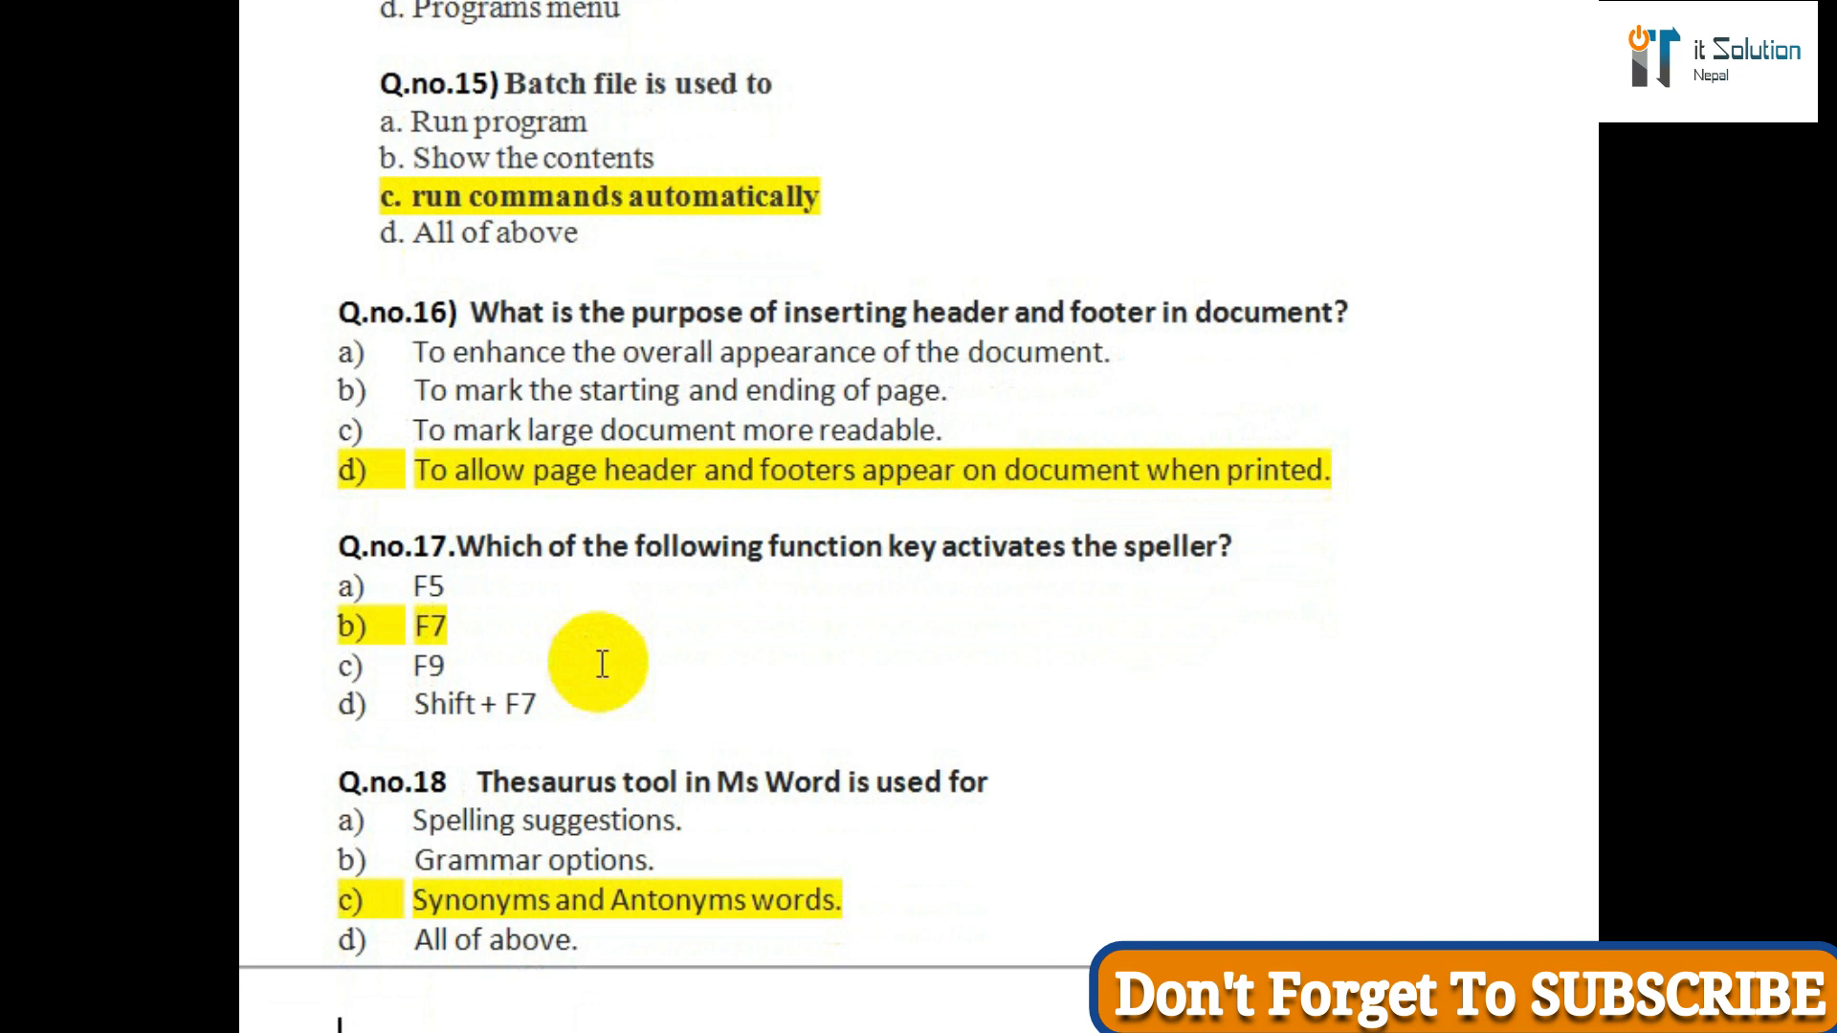
scroll(602, 663, "down", 2)
scroll(604, 663, "down", 2)
scroll(603, 663, "down", 2)
scroll(604, 663, "down", 2)
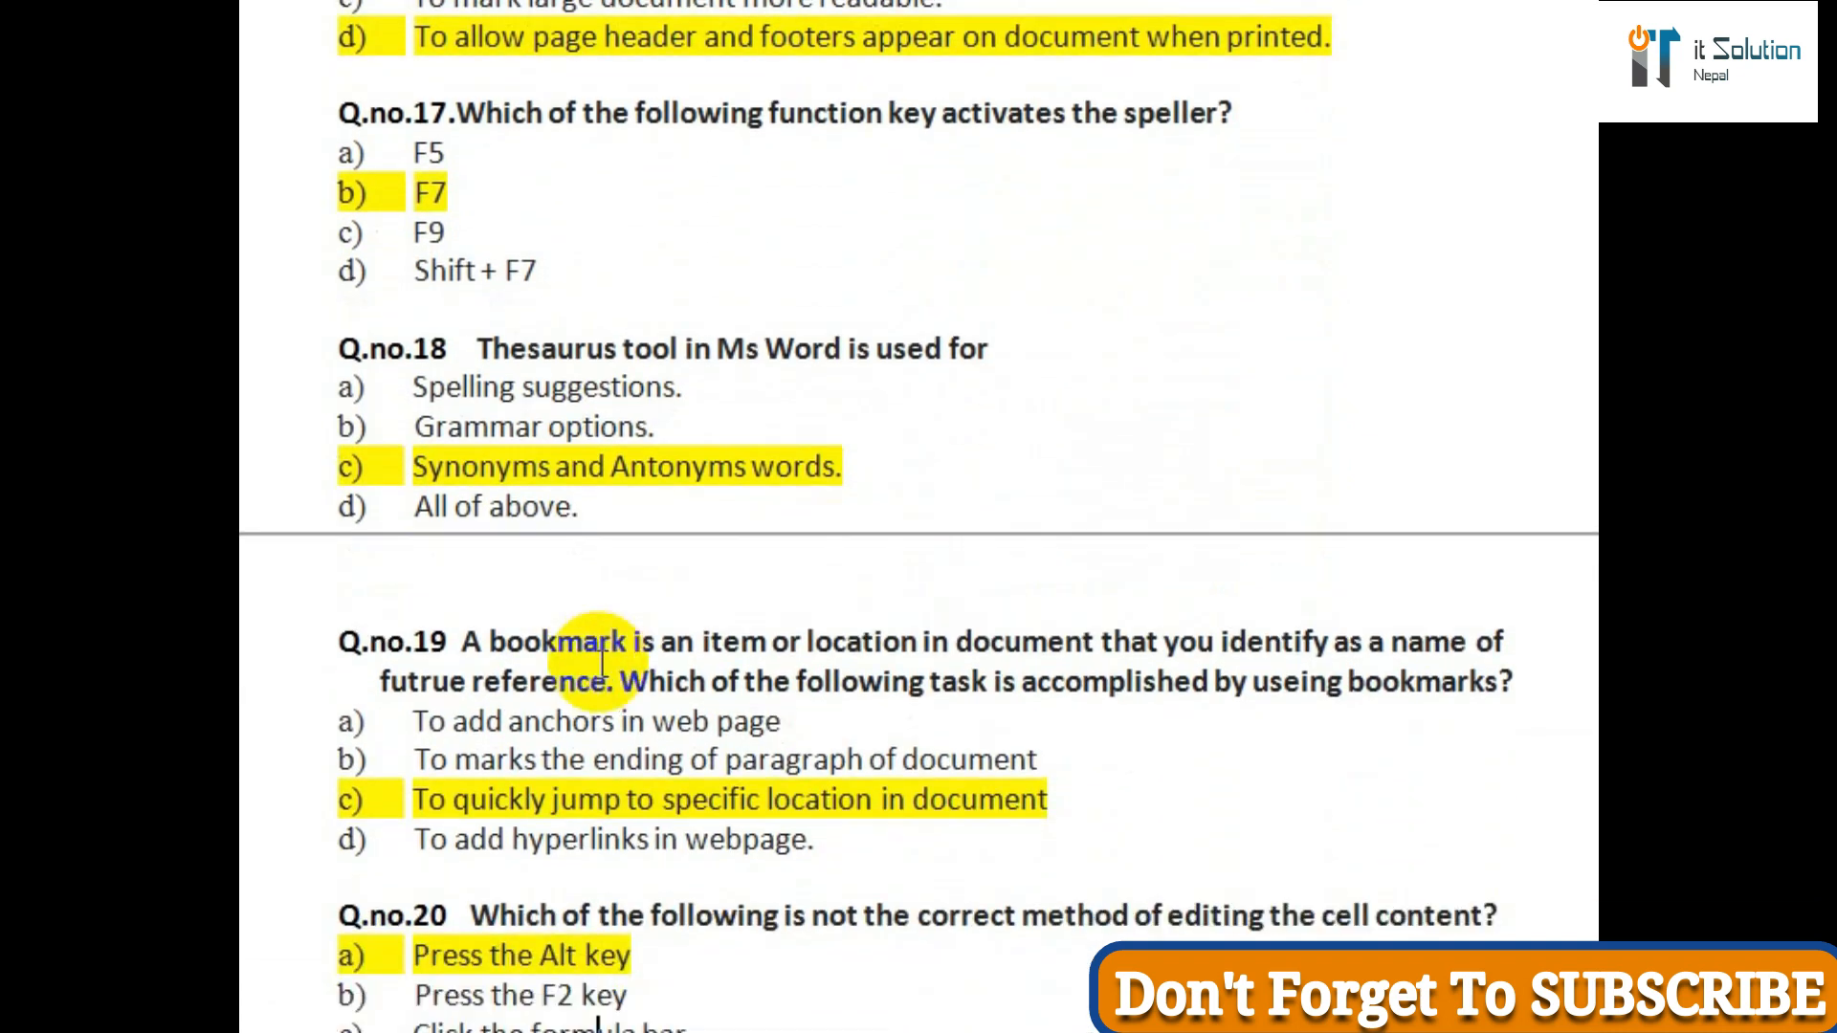
Step around question 20 and continue down to reveal questions up to 21.
key("Up")
key("Up")
key("Up")
key("Down")
key("Down")
key("Down")
key("Down")
key("Down")
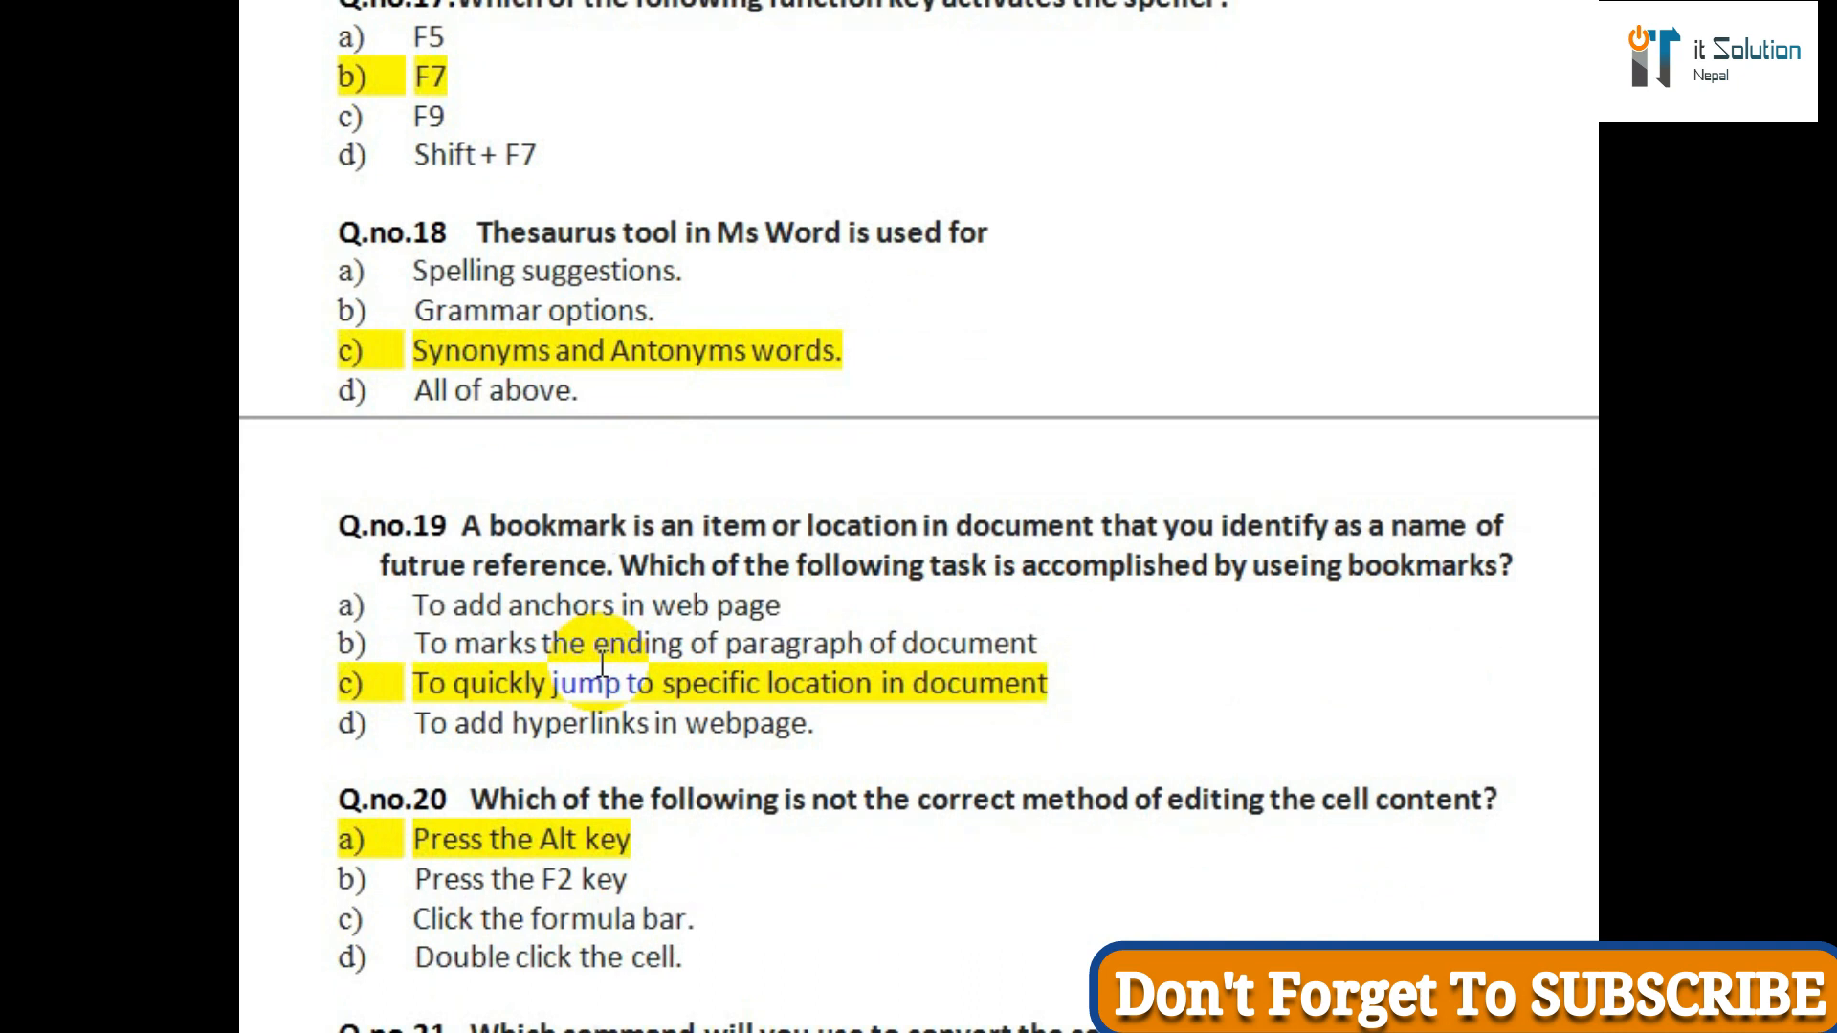
scroll(604, 660, "down", 3)
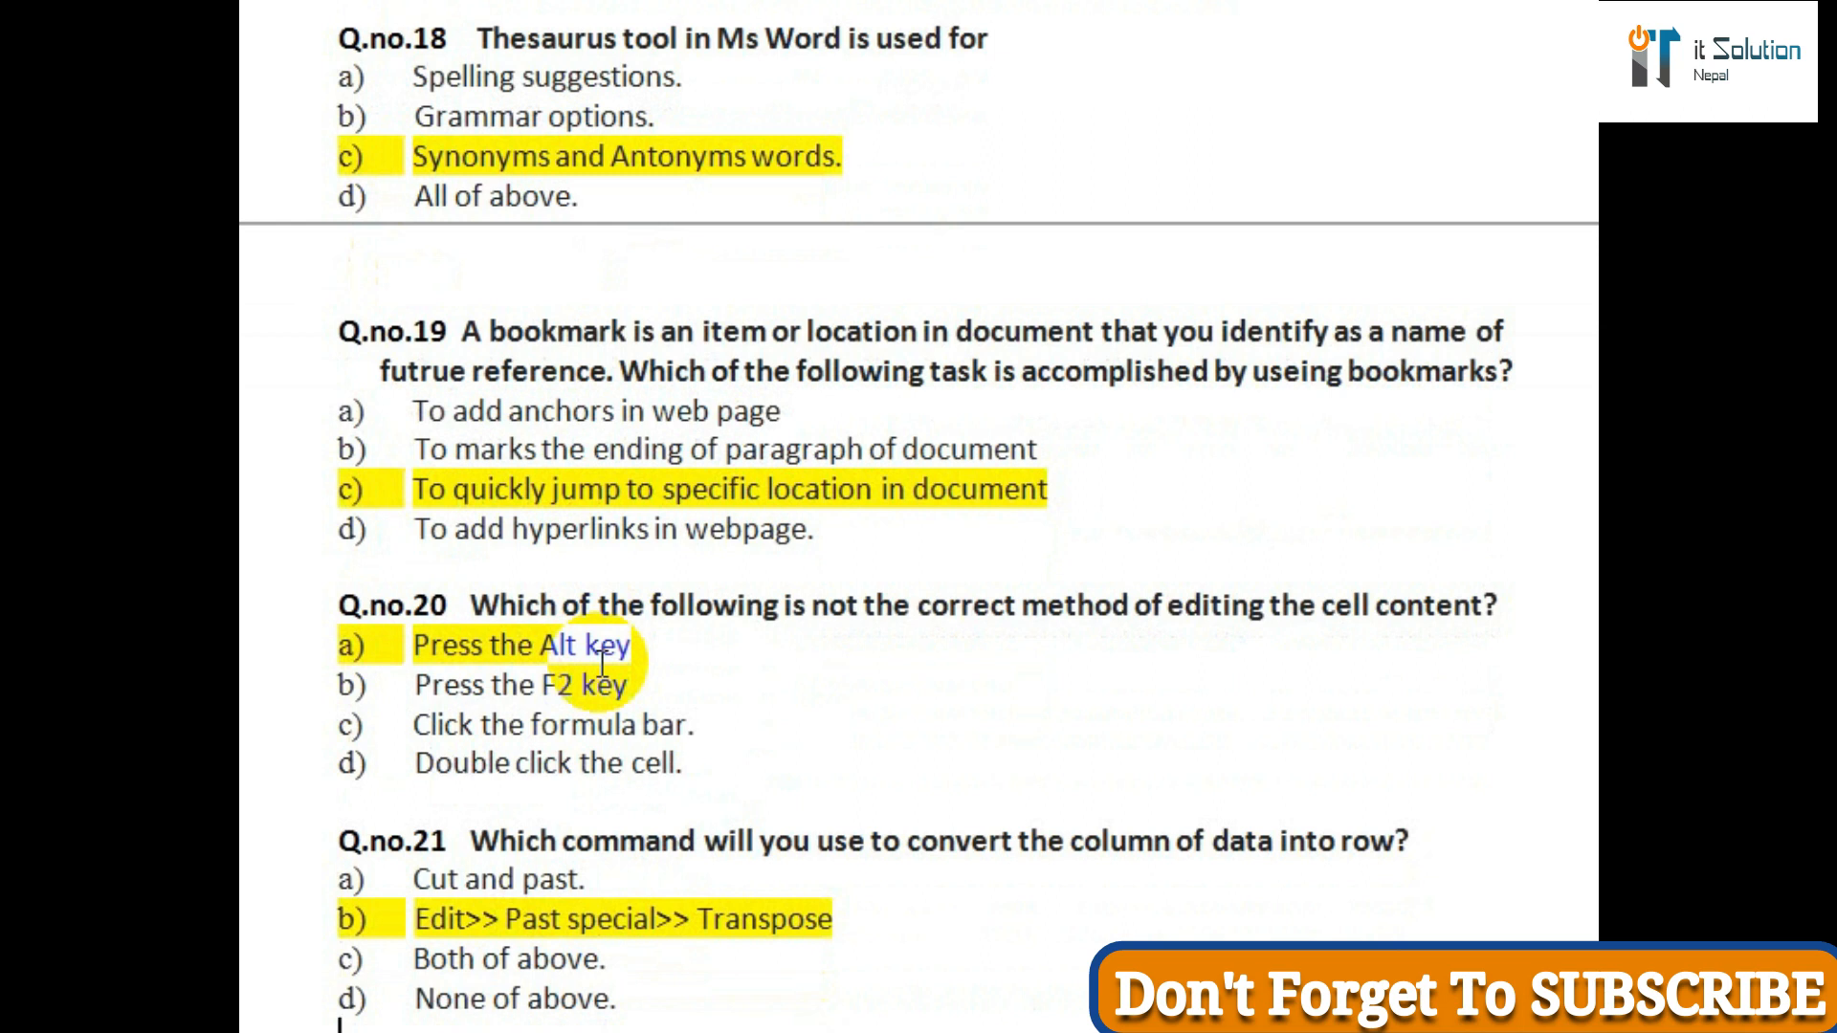
scroll(604, 660, "down", 1)
scroll(603, 660, "down", 2)
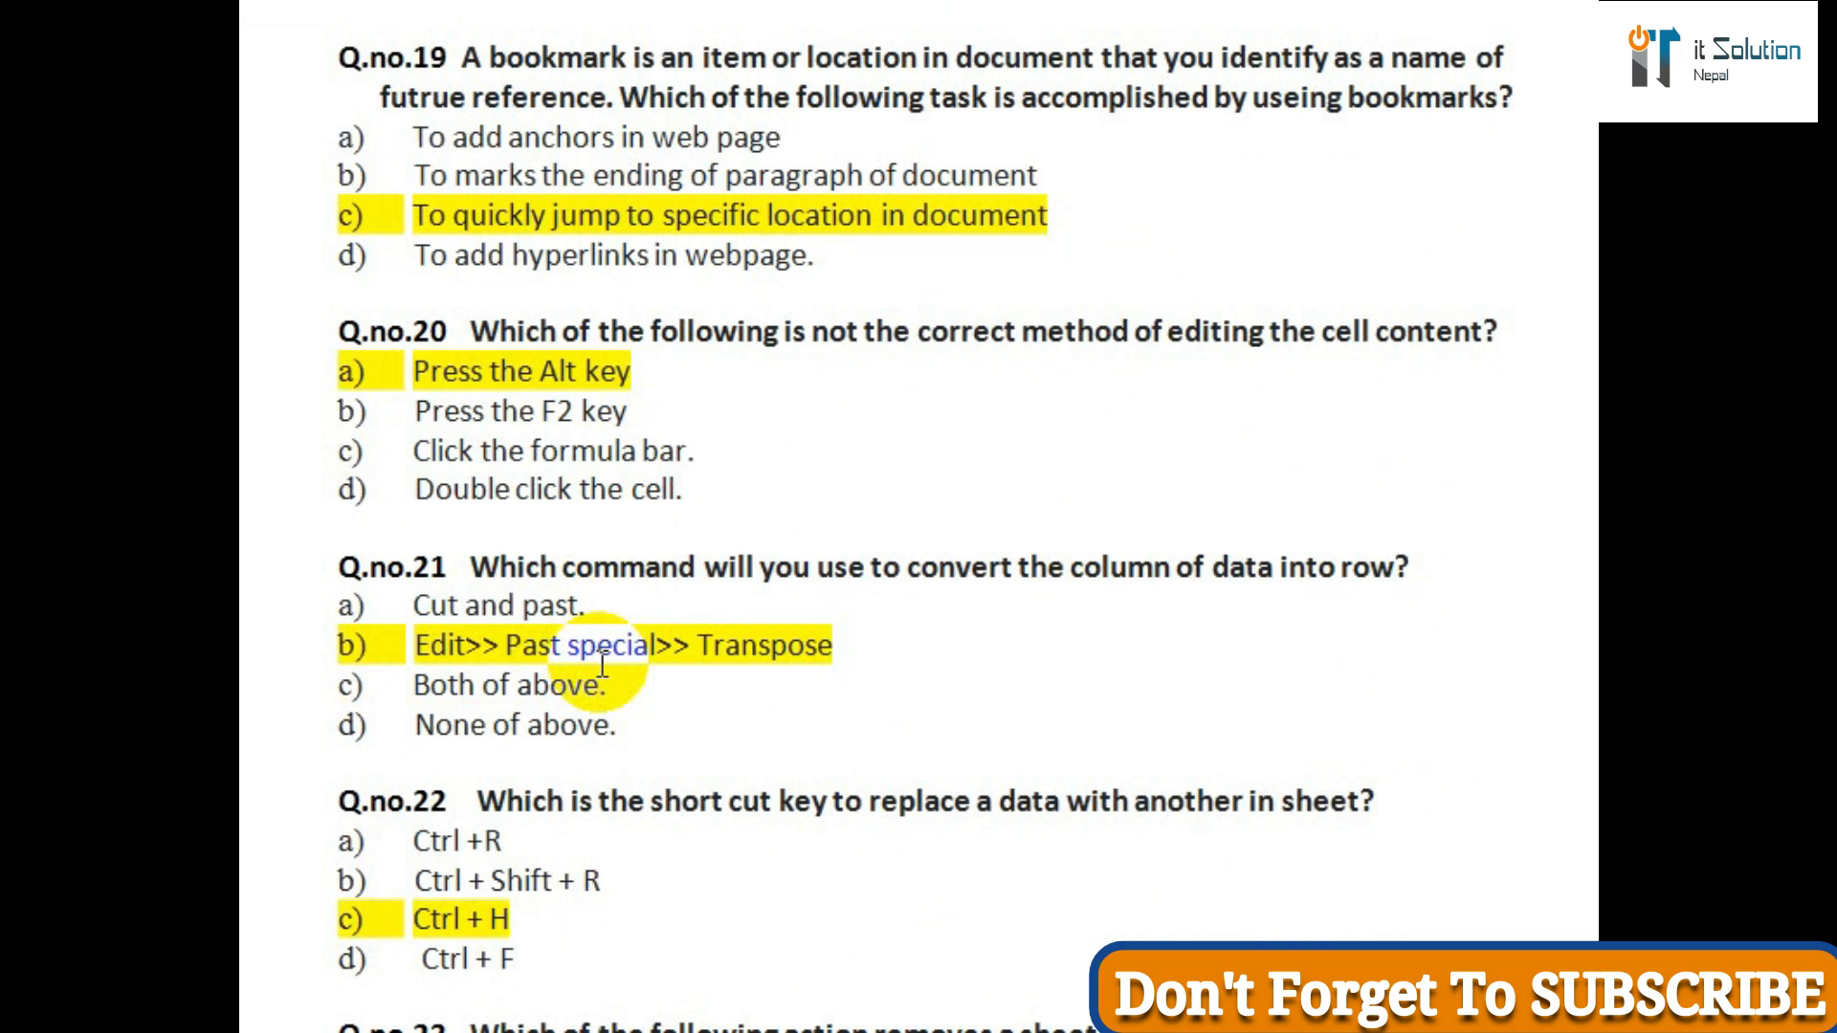
scroll(604, 668, "down", 3)
scroll(603, 668, "down", 2)
scroll(603, 668, "down", 1)
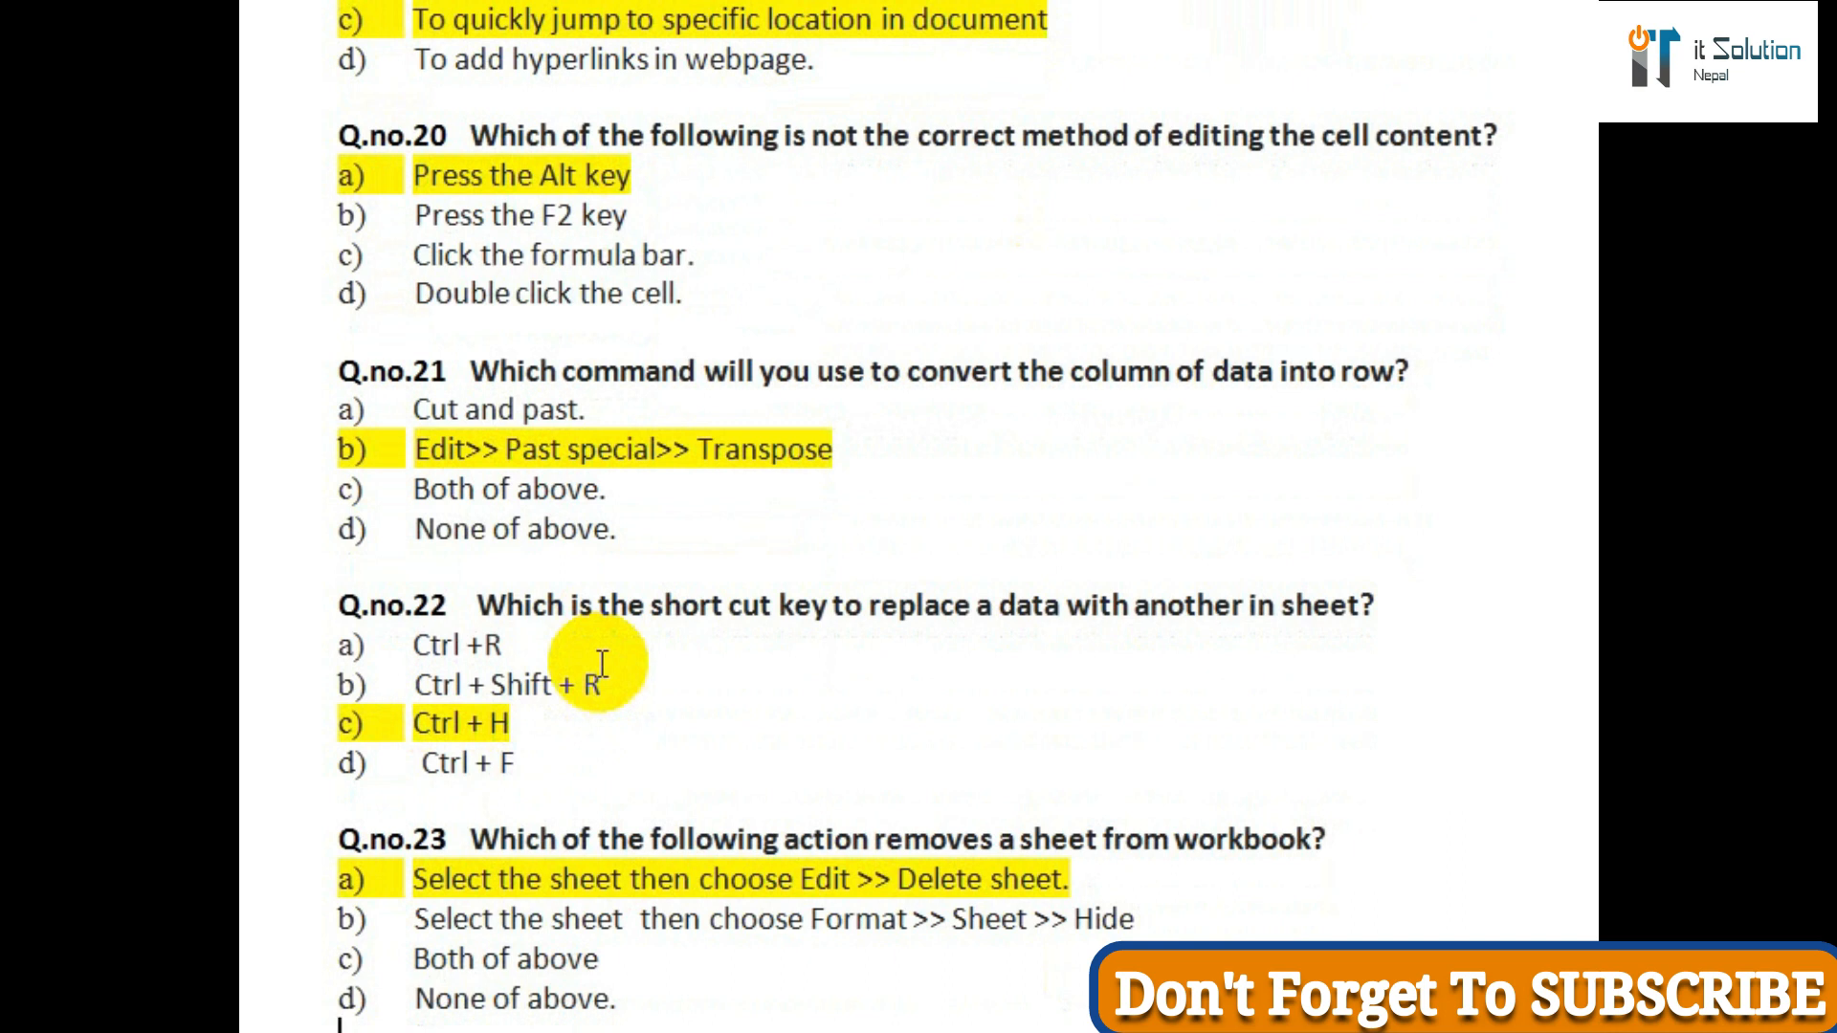
scroll(602, 663, "down", 4)
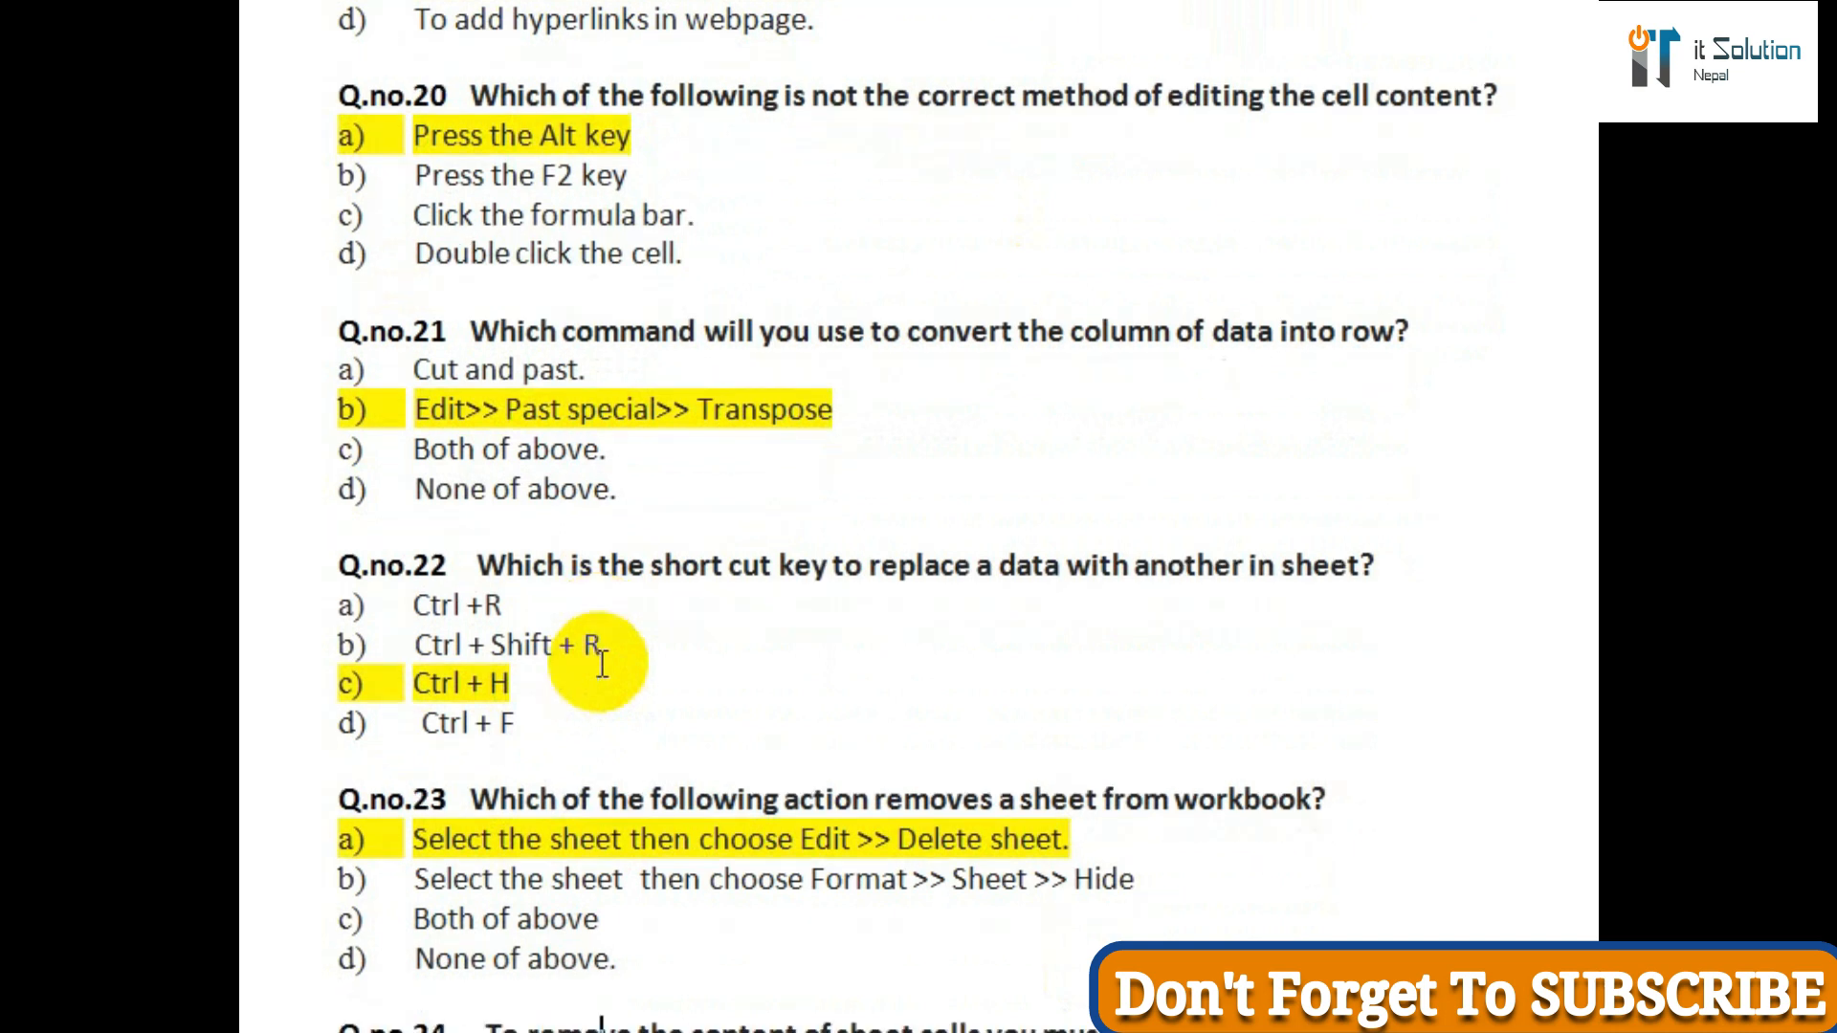
scroll(601, 663, "down", 1)
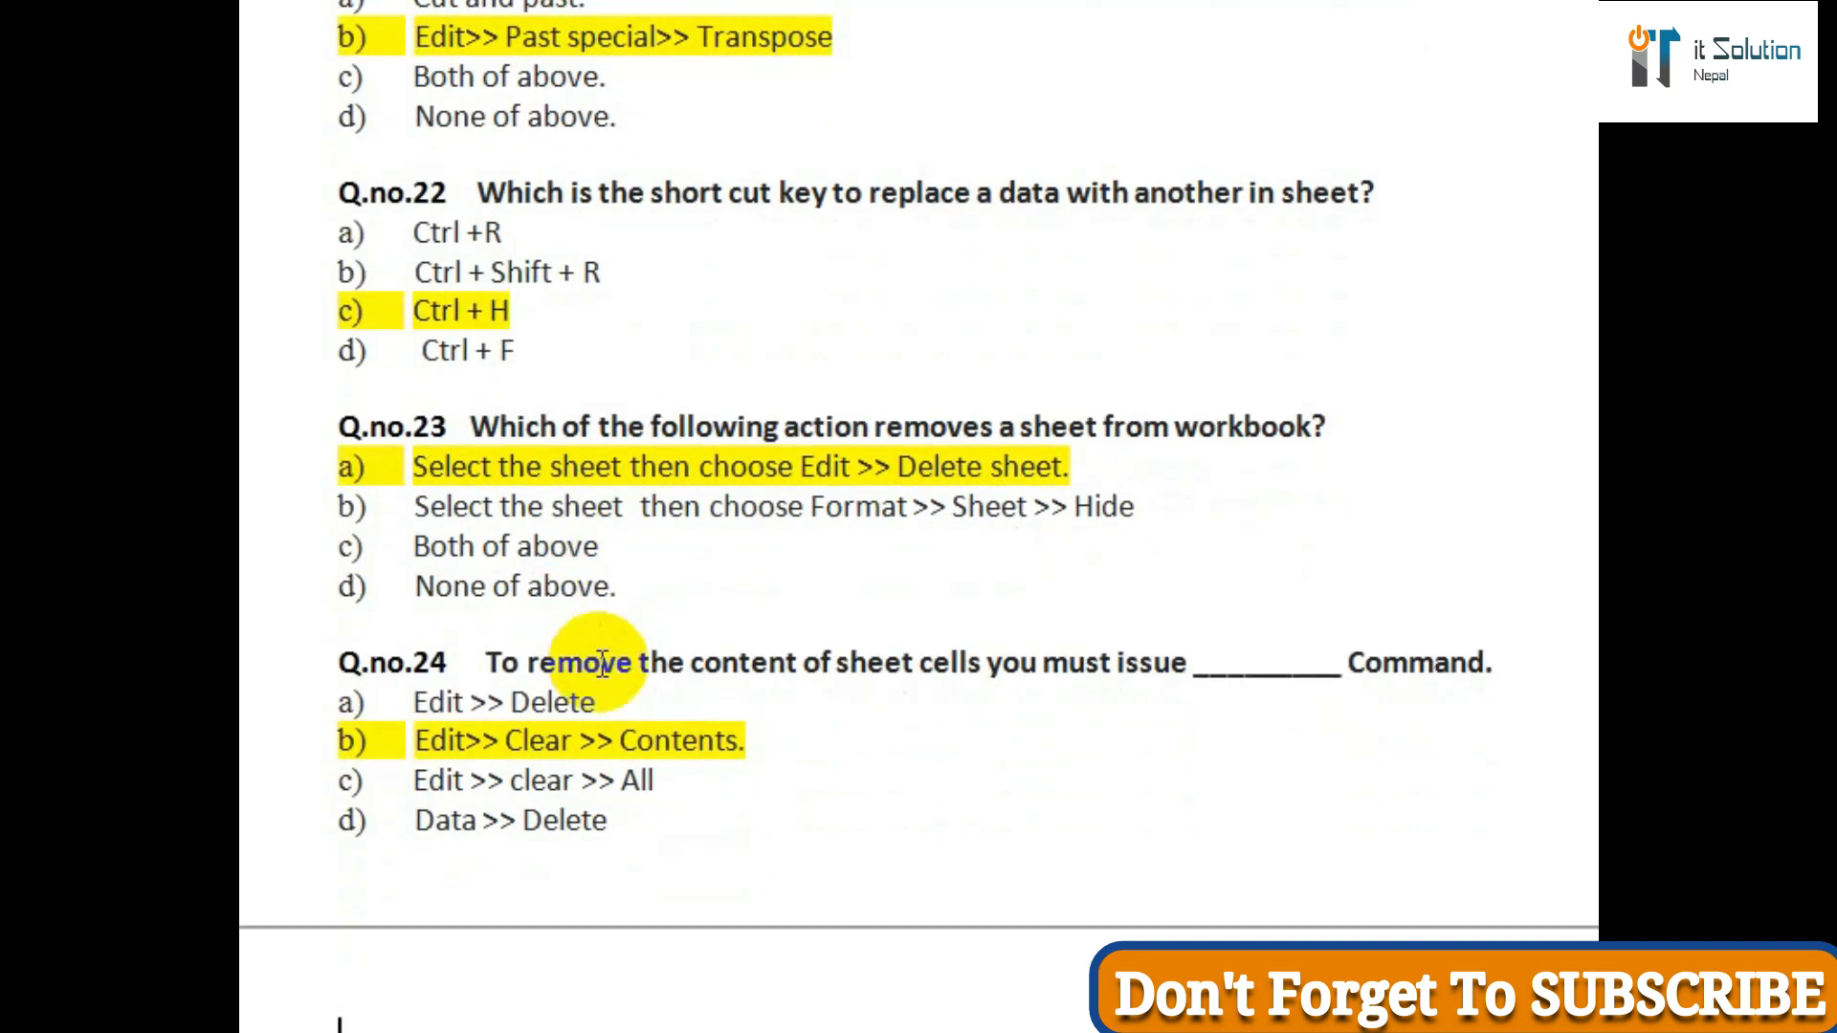
scroll(603, 661, "down", 3)
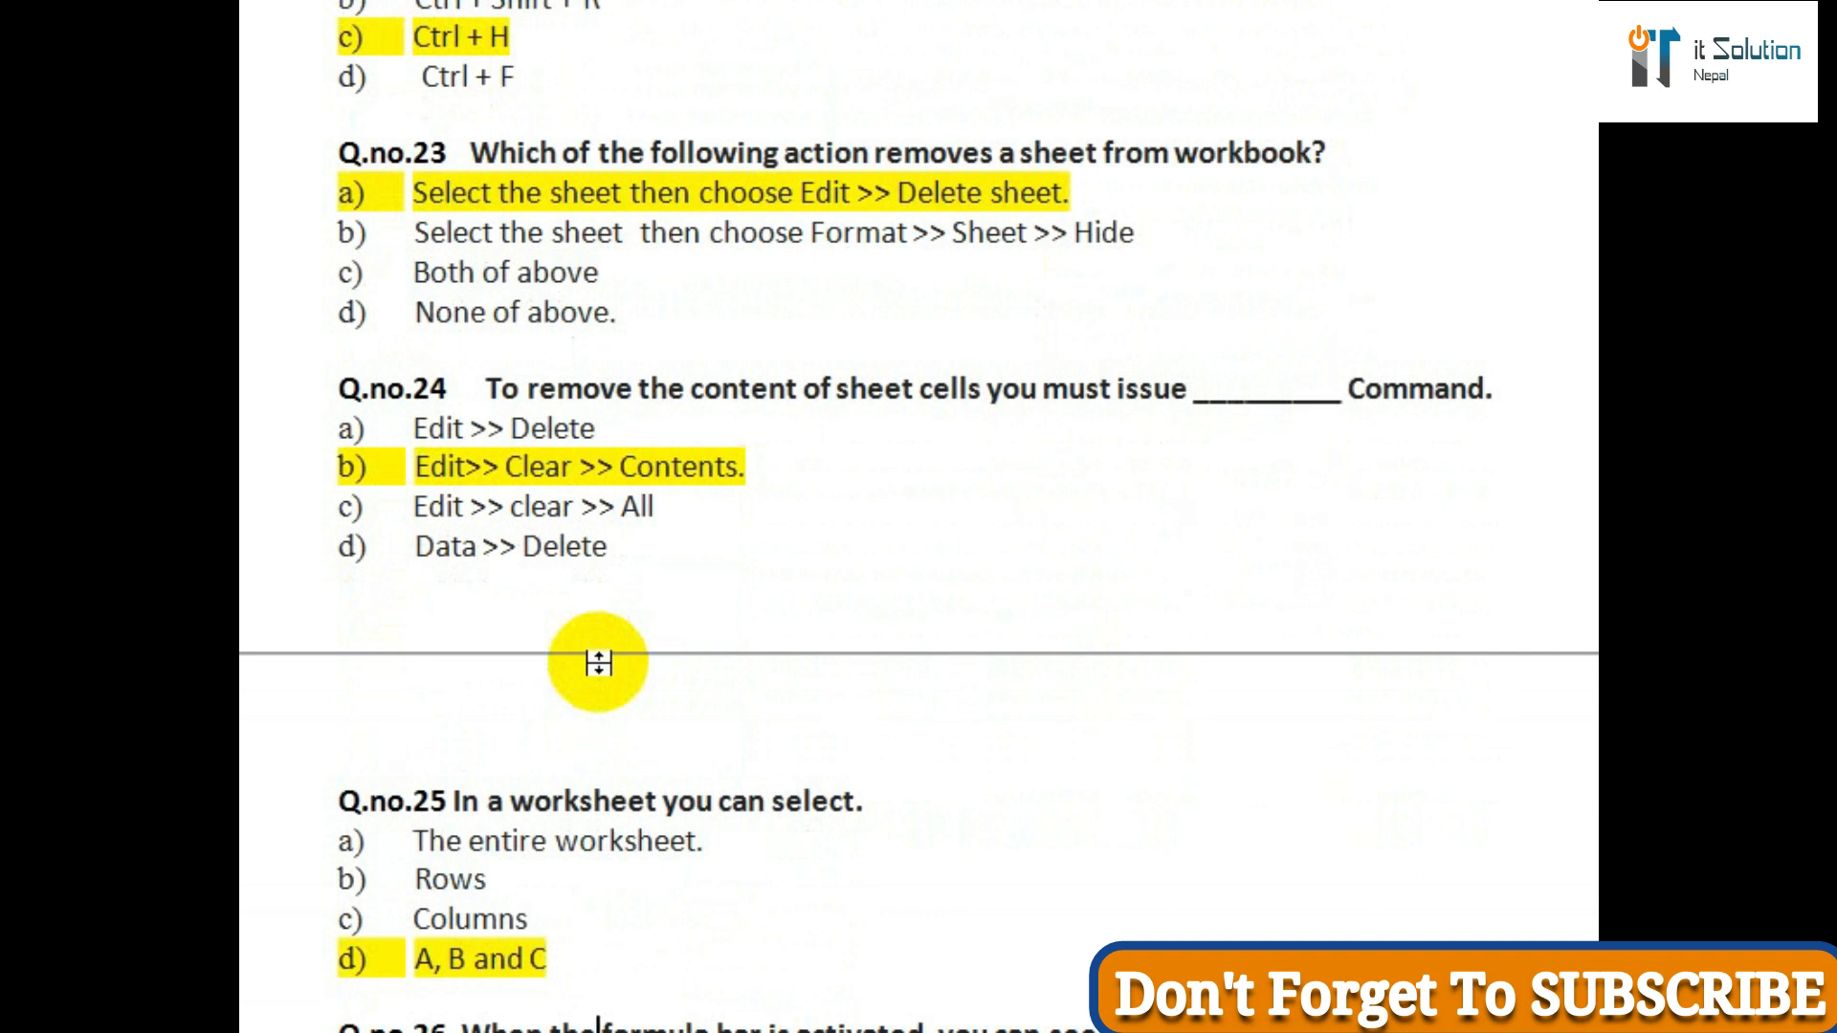
scroll(601, 662, "down", 2)
scroll(601, 662, "down", 3)
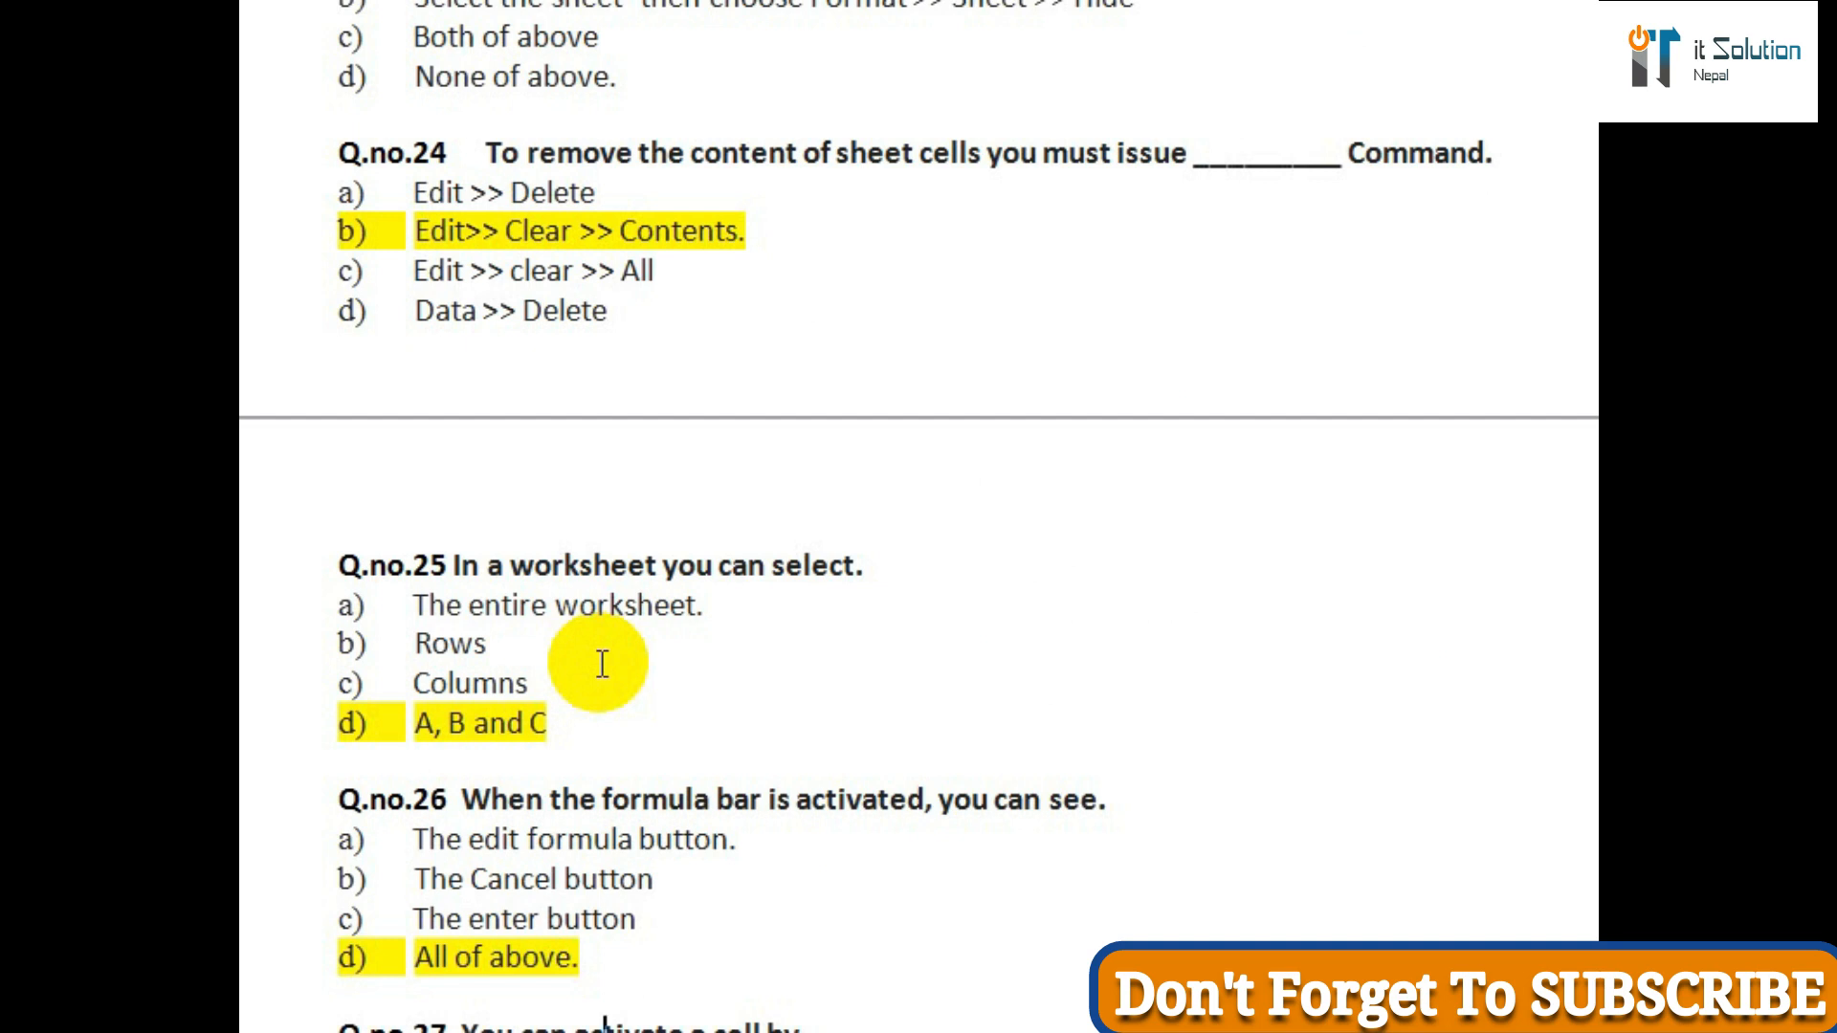
scroll(604, 663, "down", 1)
scroll(603, 663, "down", 2)
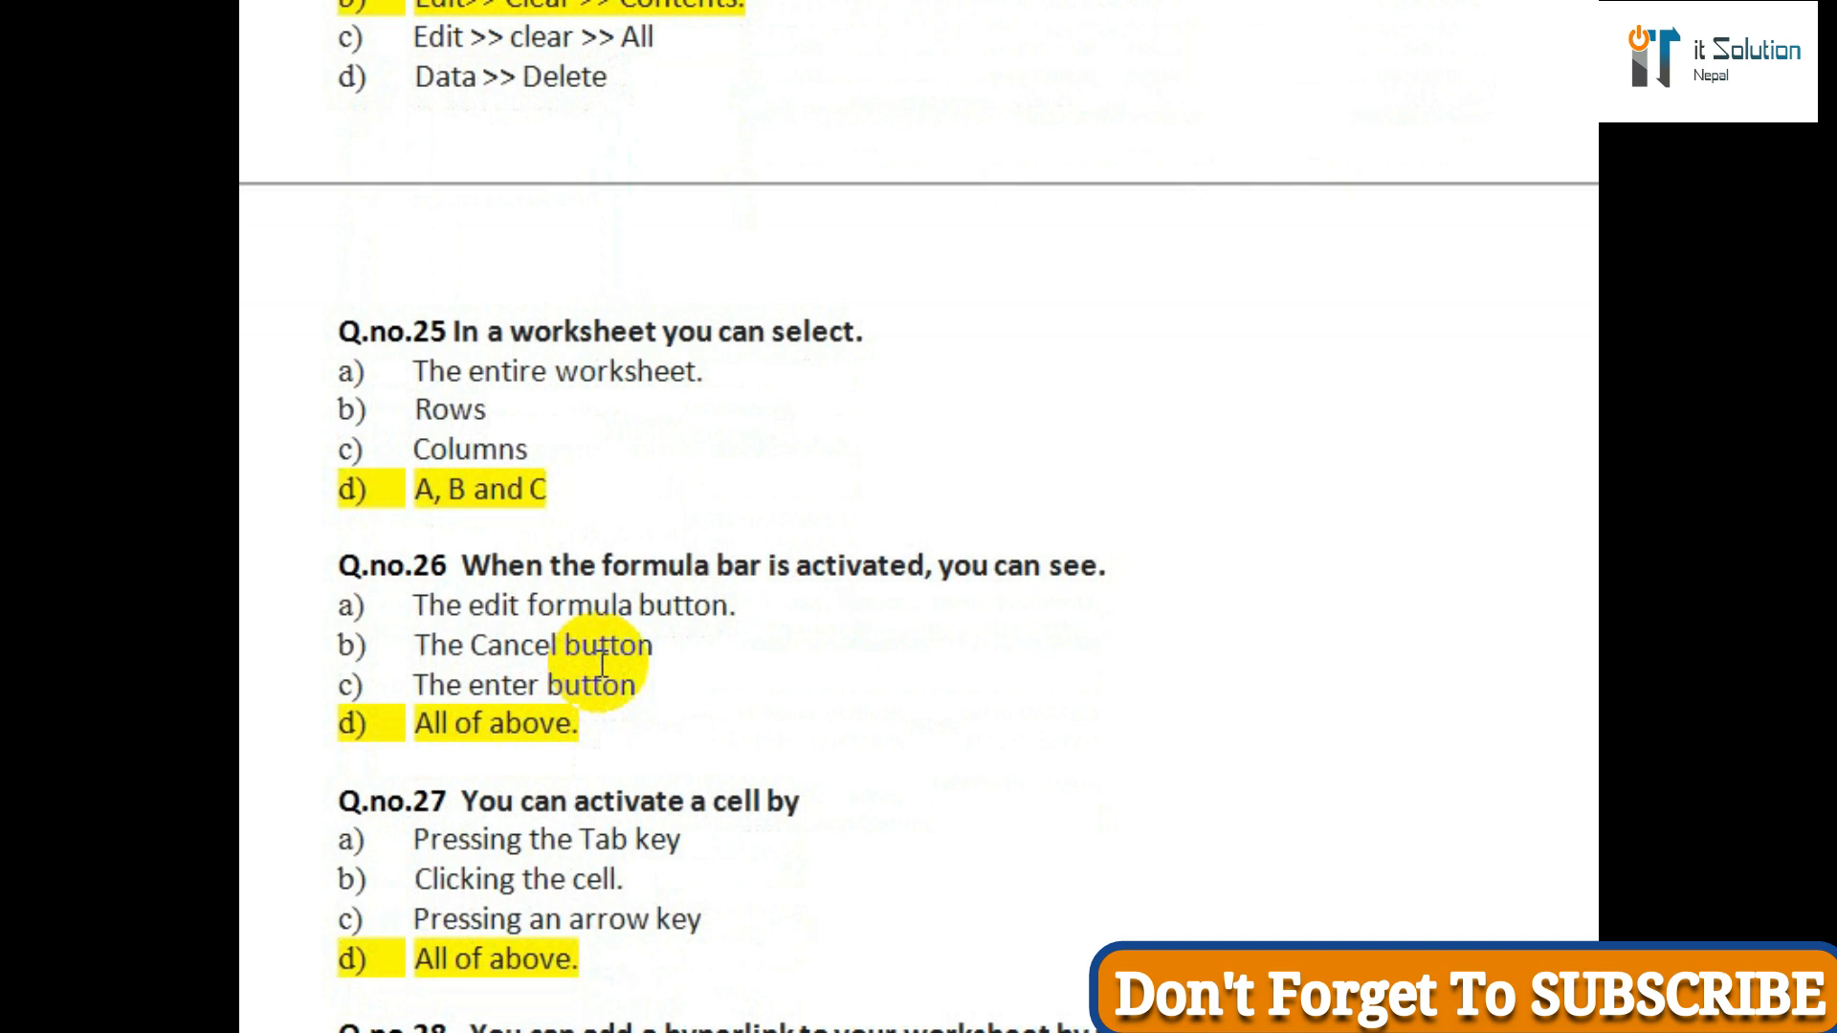
scroll(602, 661, "down", 3)
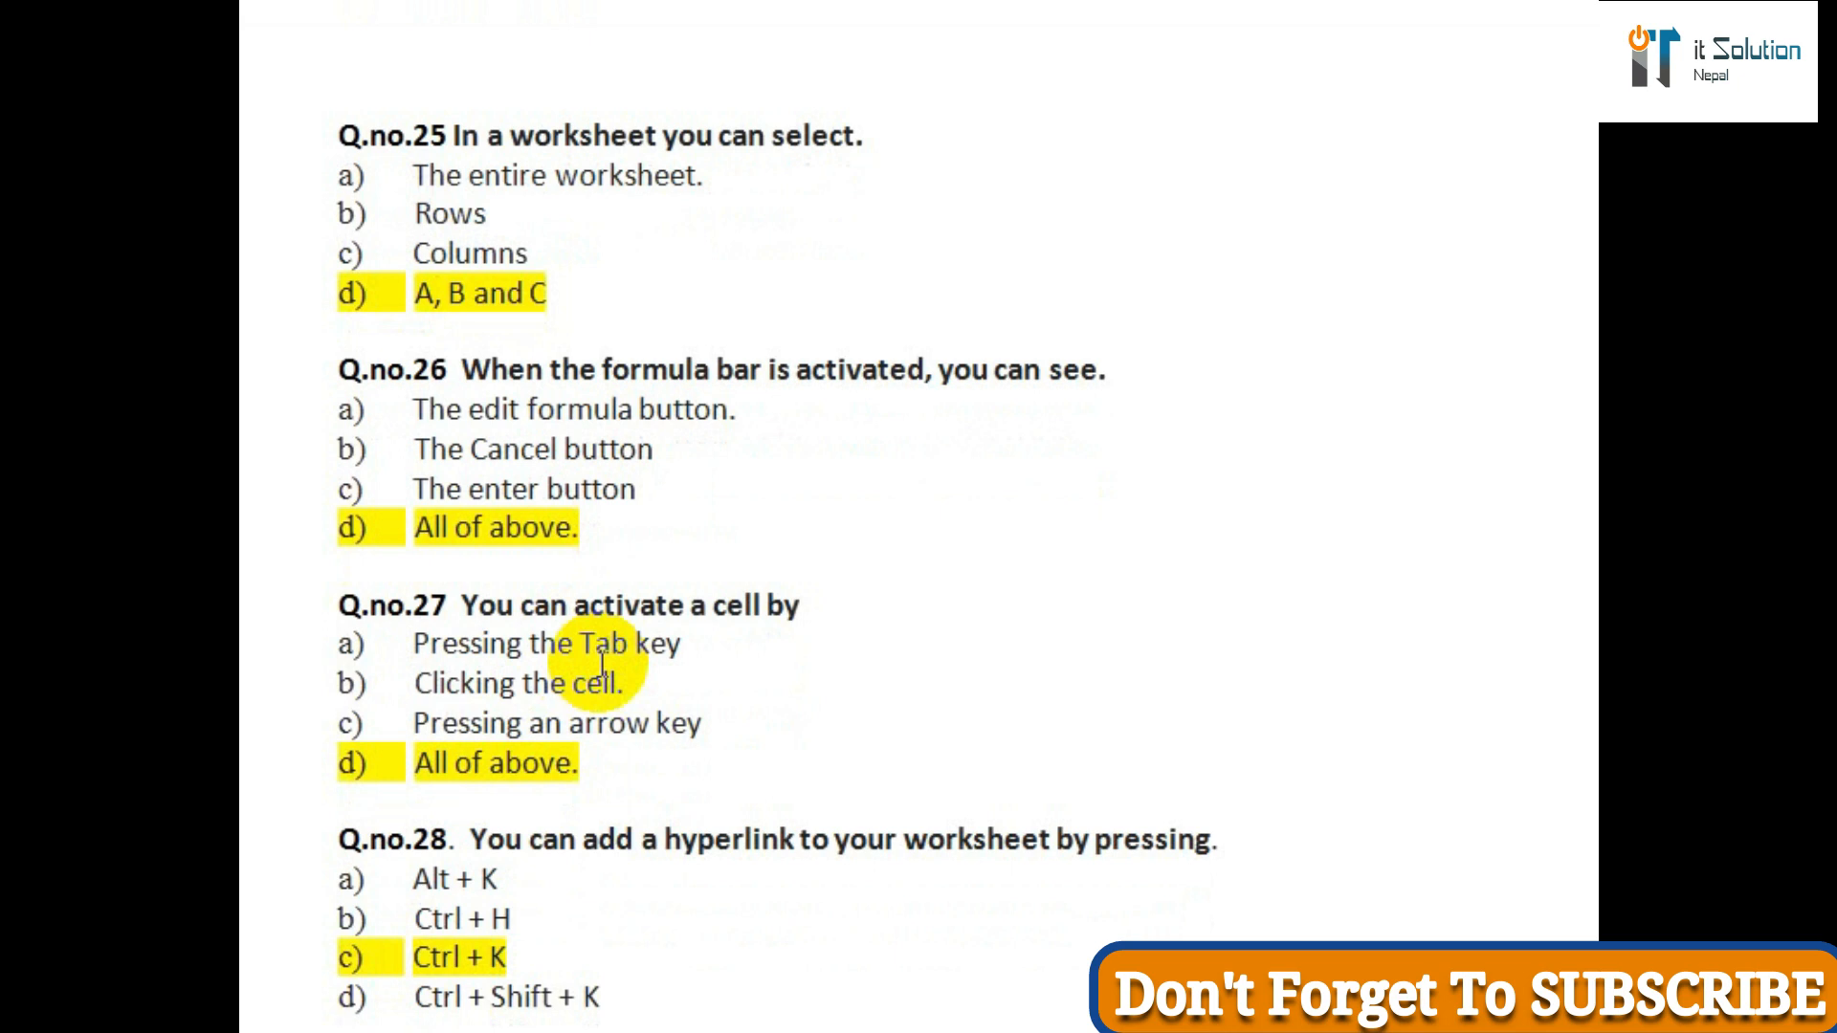
scroll(601, 661, "down", 4)
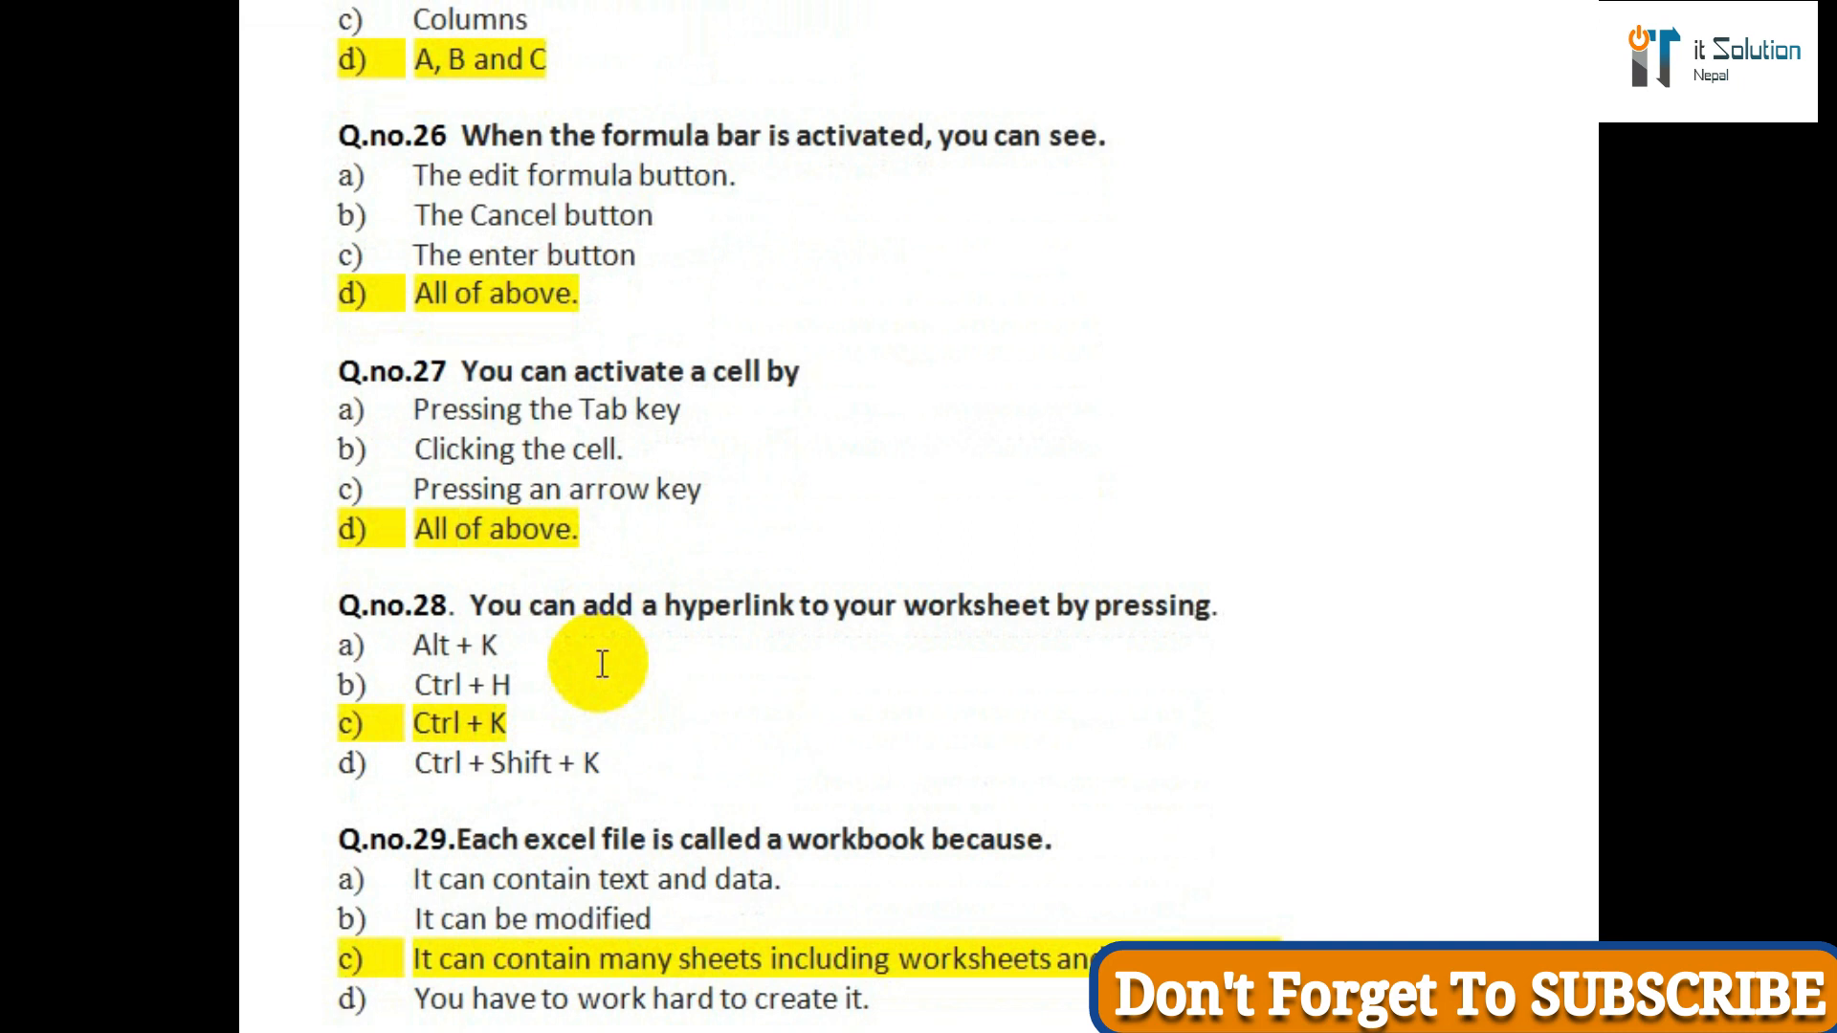
scroll(601, 663, "down", 2)
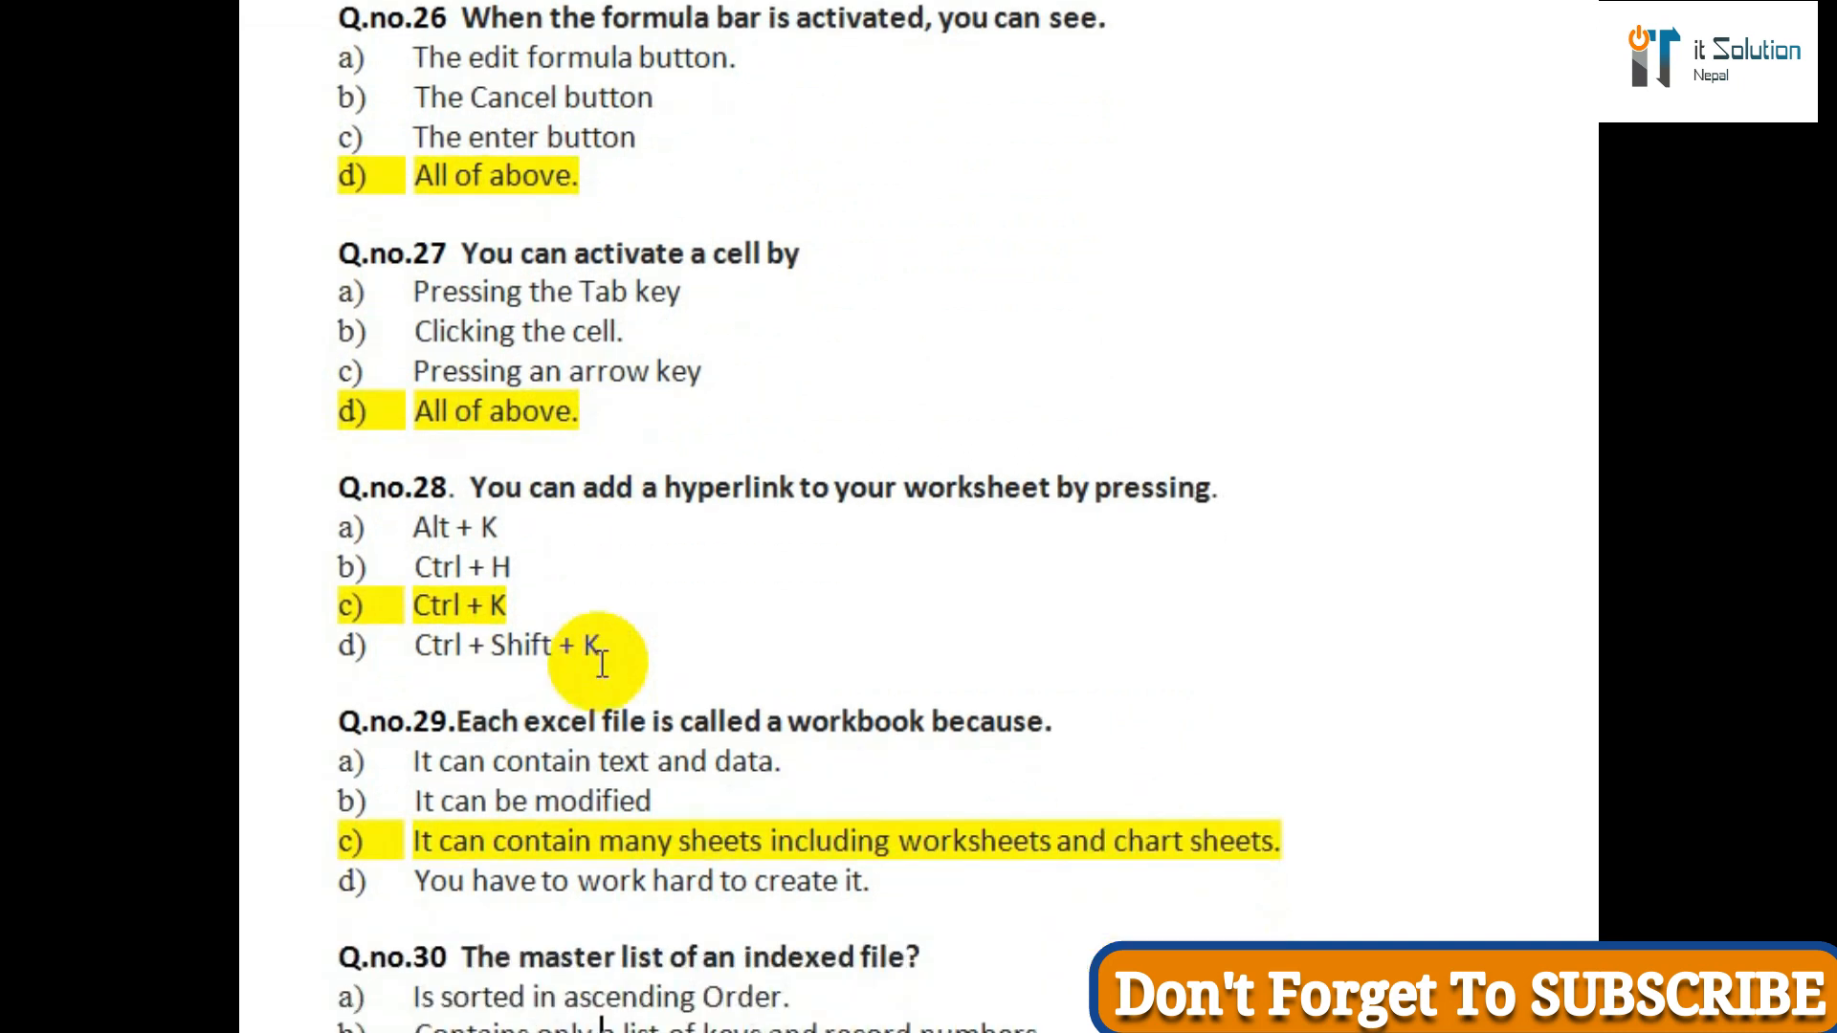
scroll(717, 790, "down", 2)
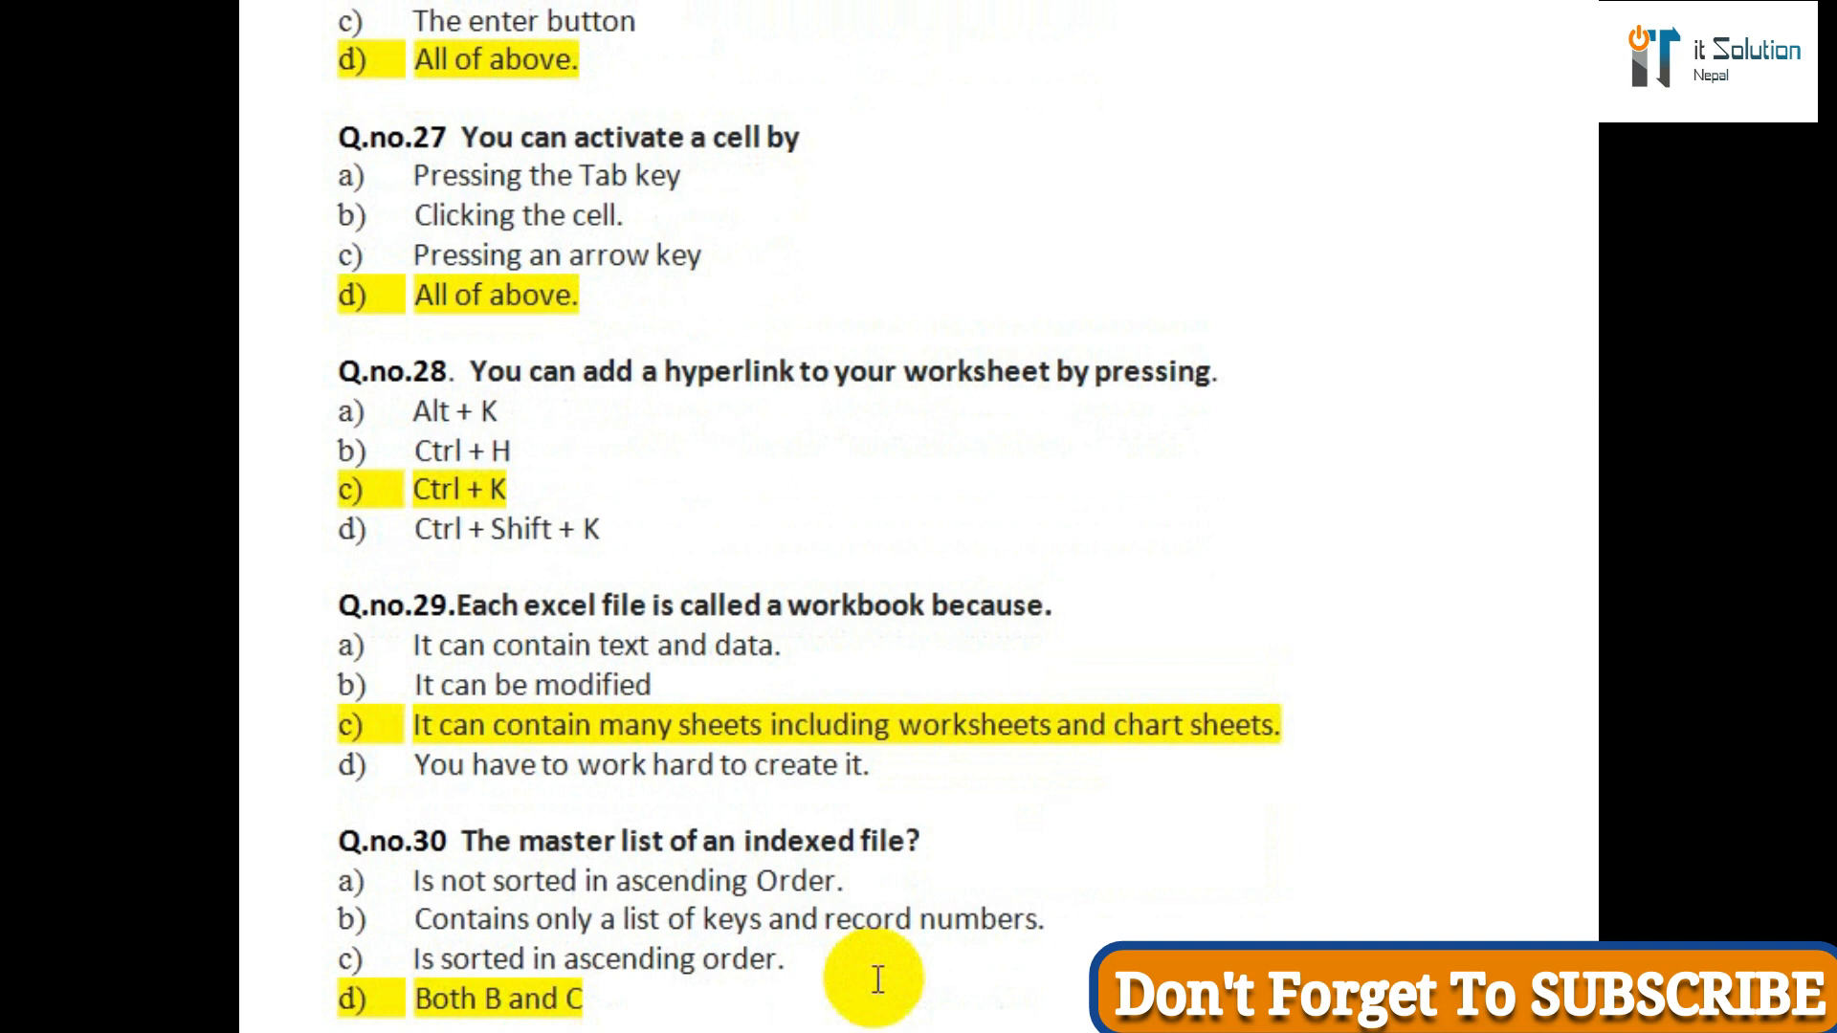
scroll(877, 981, "down", 2)
scroll(878, 980, "down", 1)
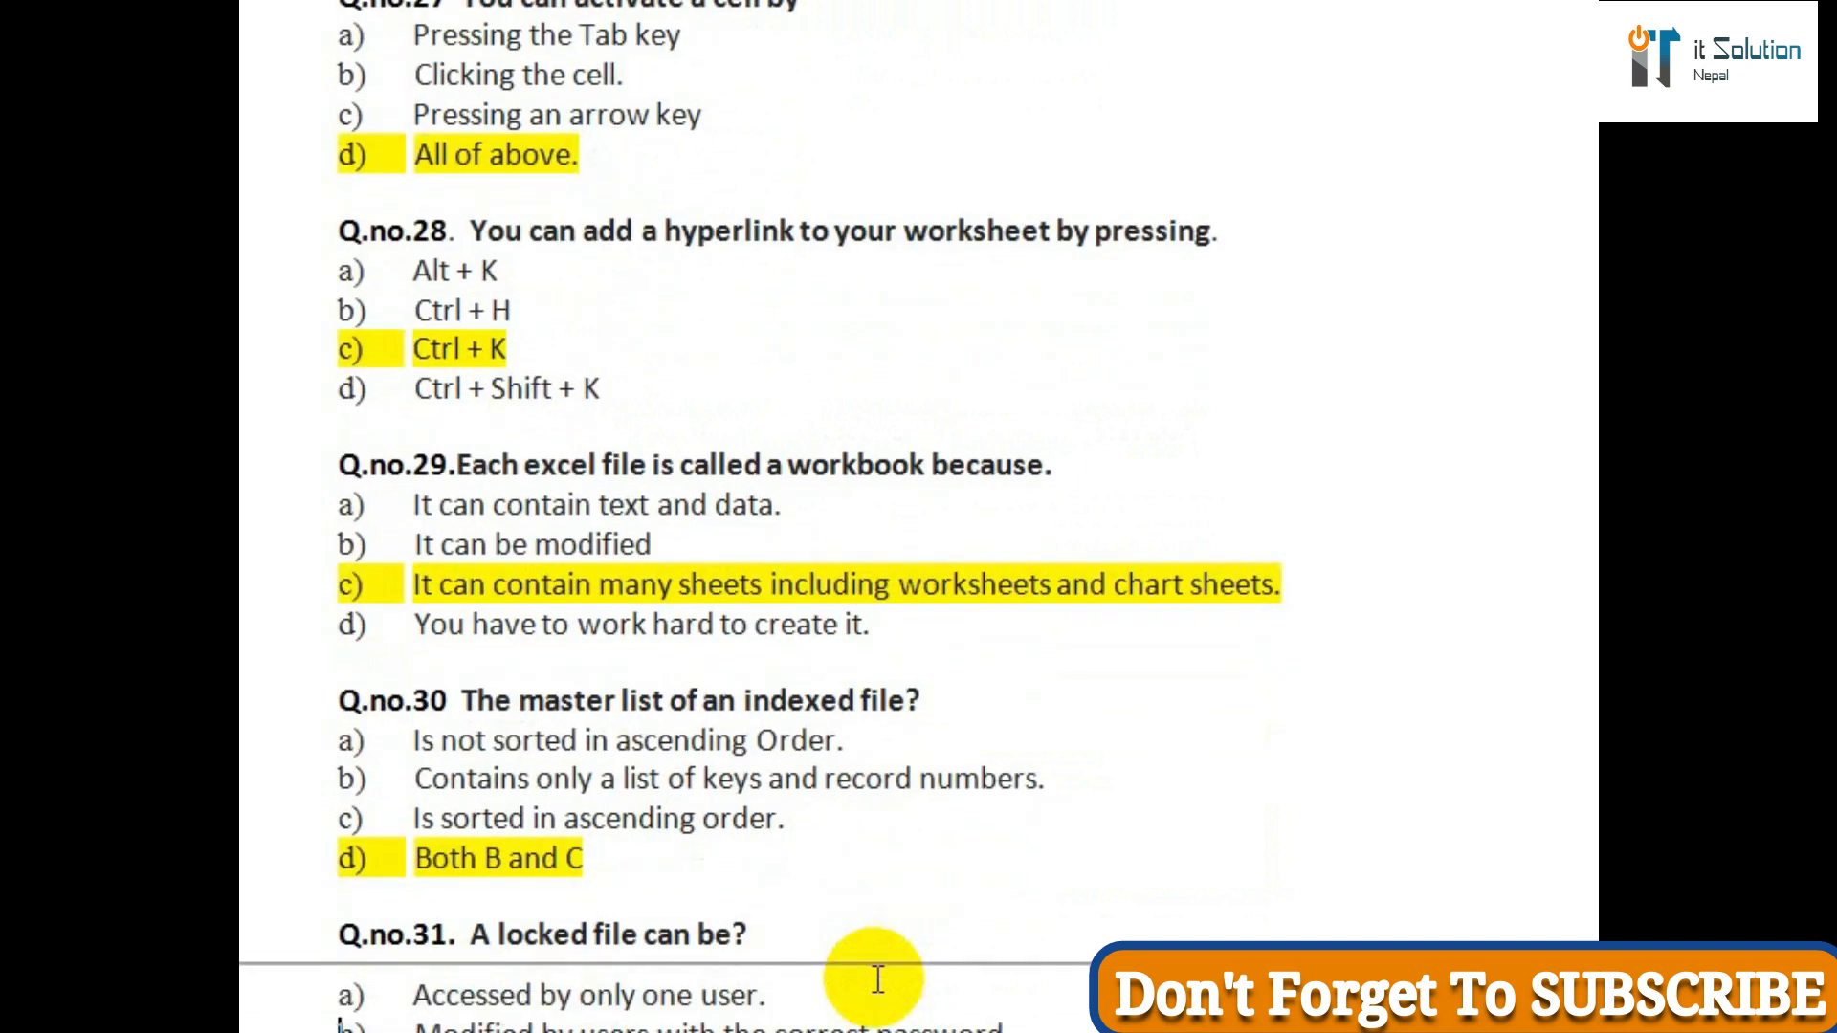
scroll(877, 980, "down", 1)
scroll(876, 981, "down", 1)
scroll(876, 980, "down", 1)
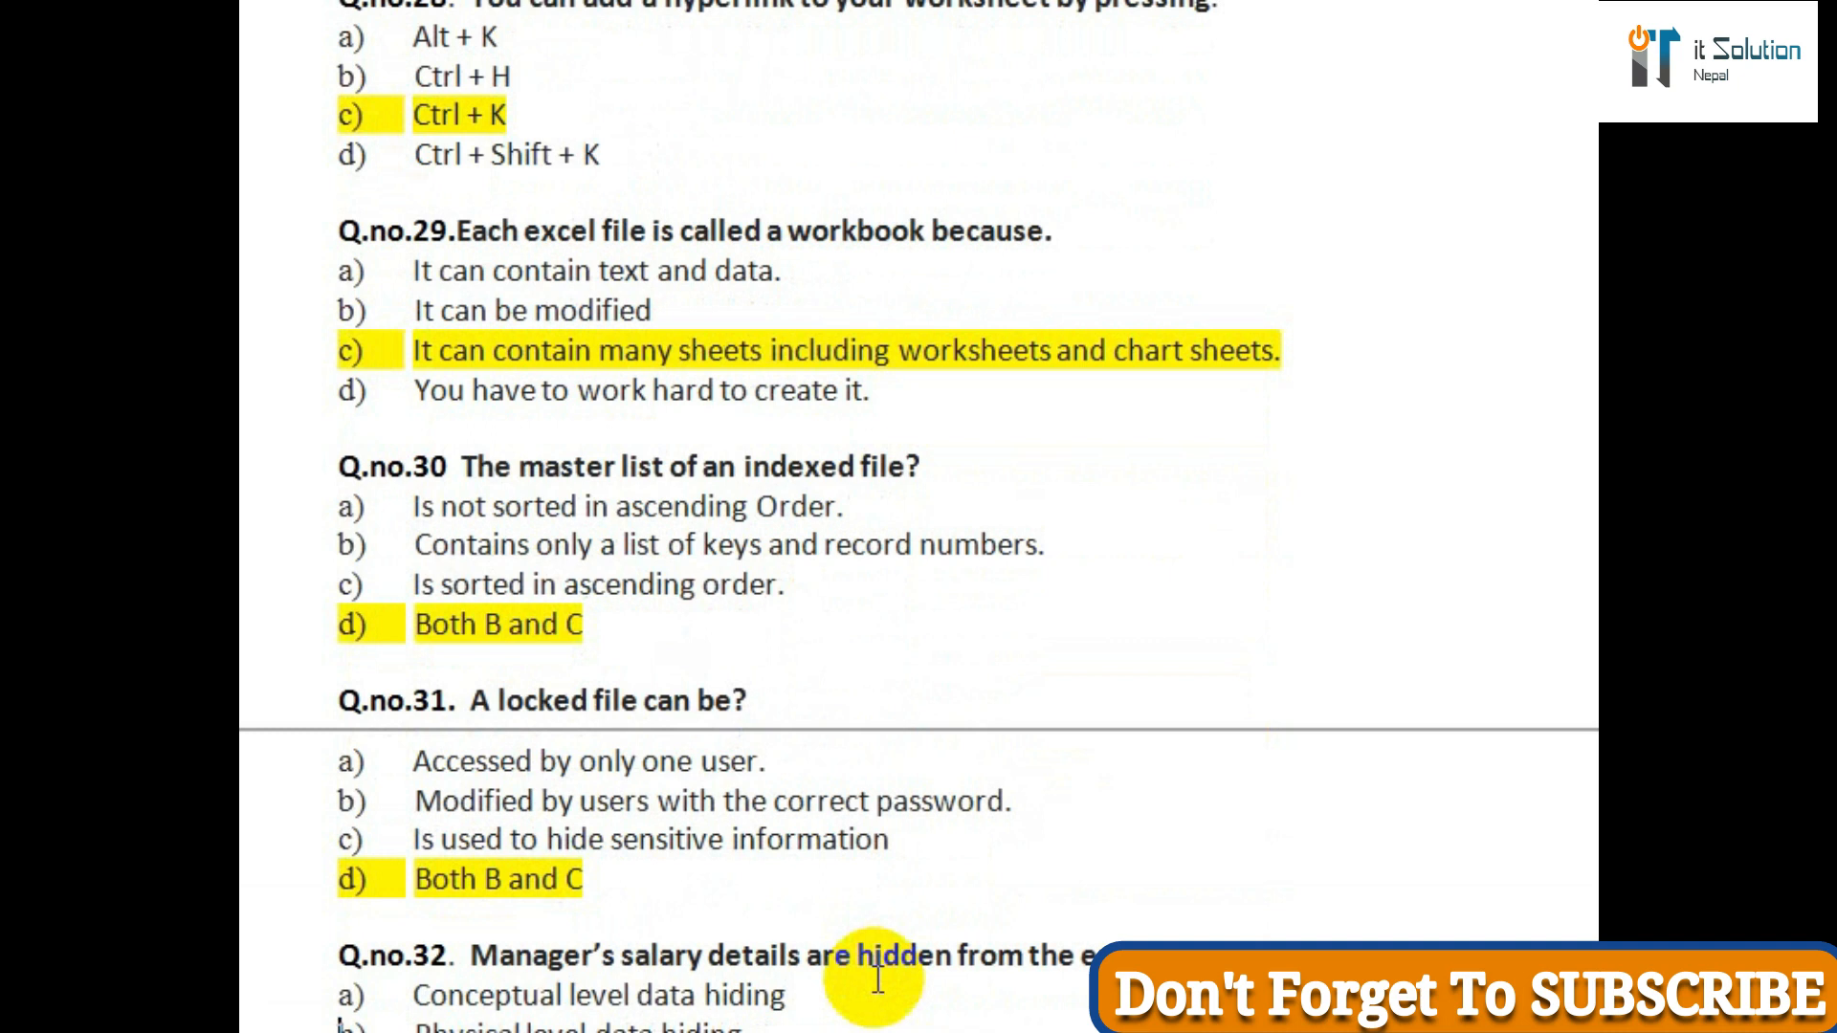
scroll(876, 980, "down", 2)
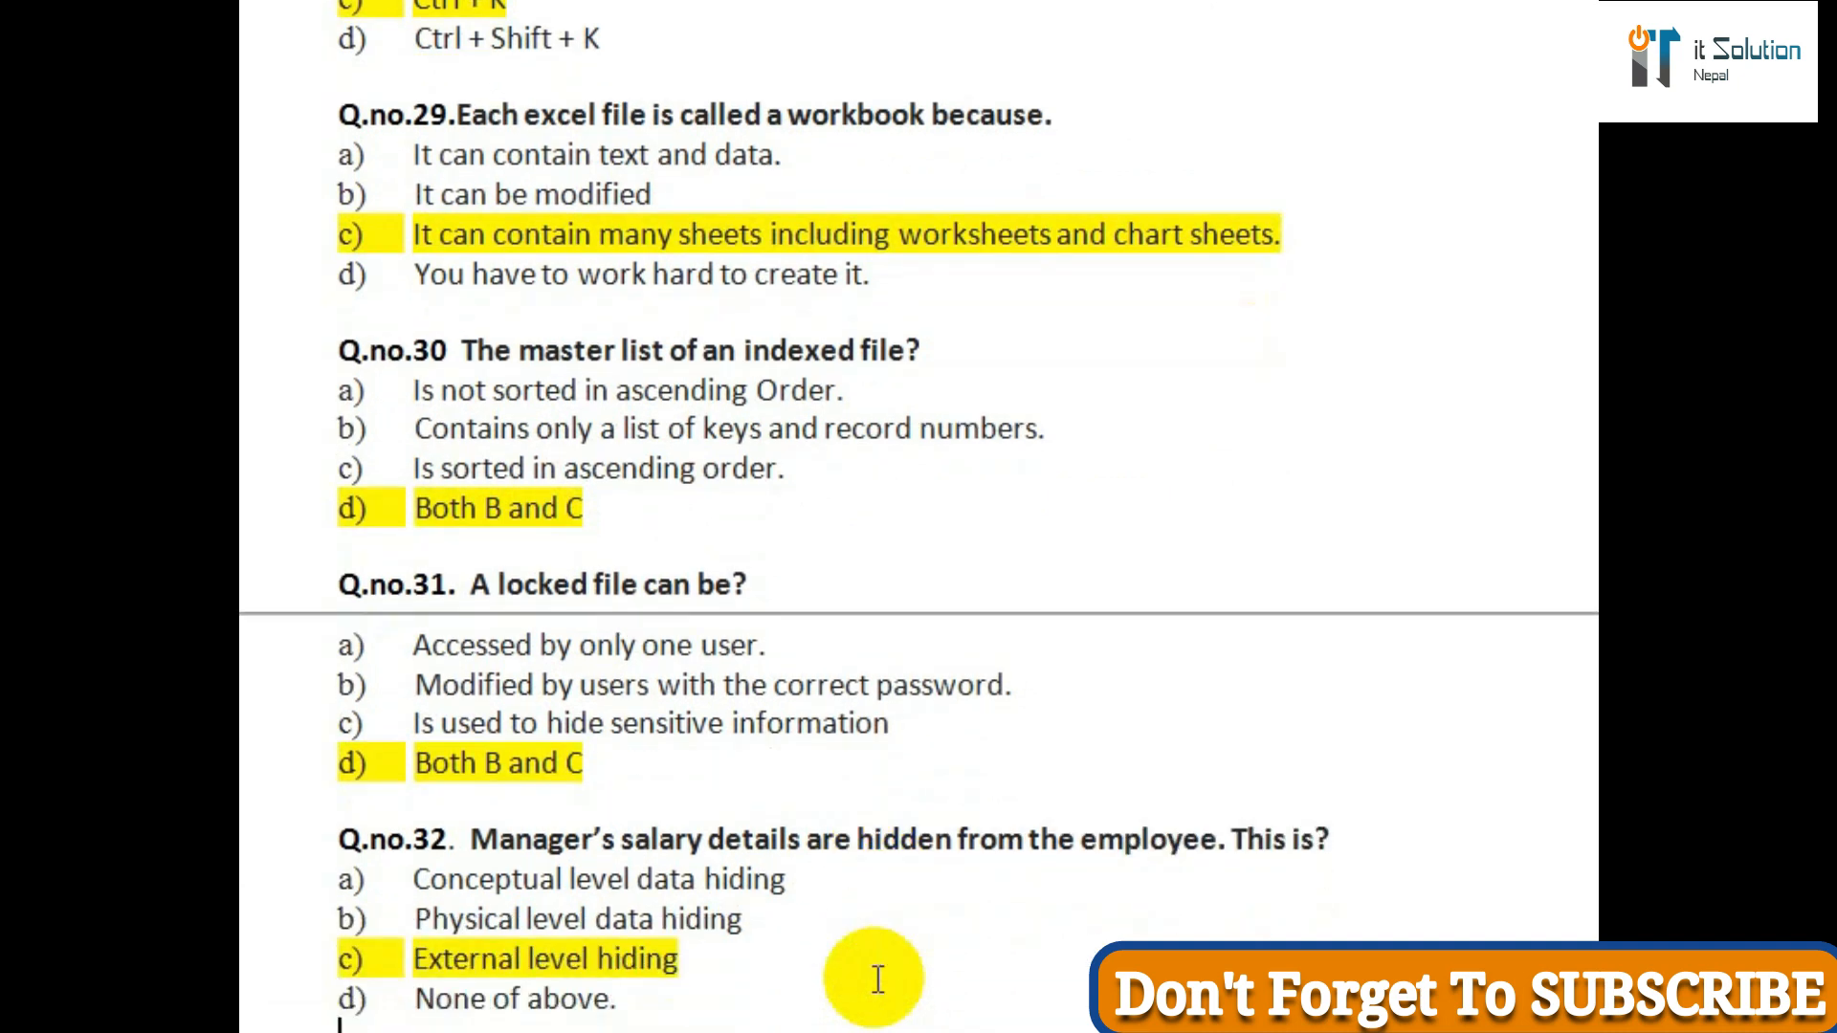
scroll(877, 981, "down", 1)
scroll(876, 981, "down", 1)
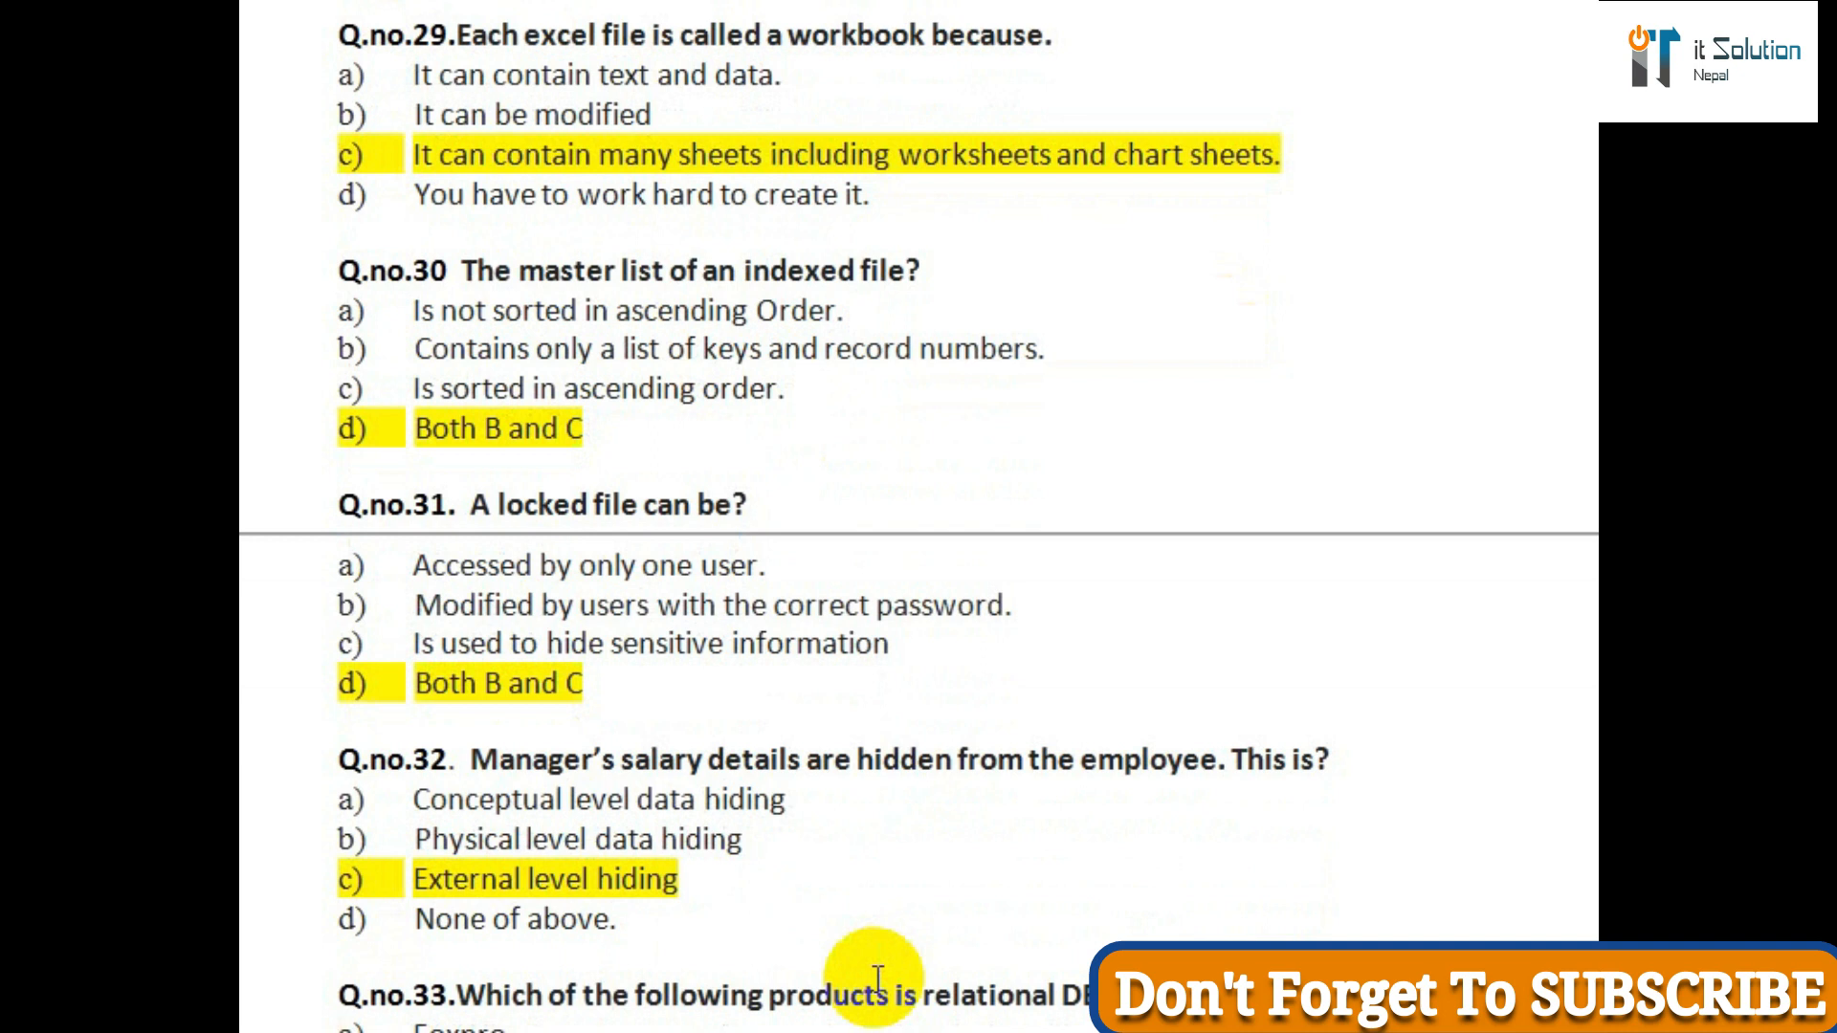
scroll(877, 981, "down", 1)
scroll(876, 980, "down", 1)
scroll(878, 980, "down", 1)
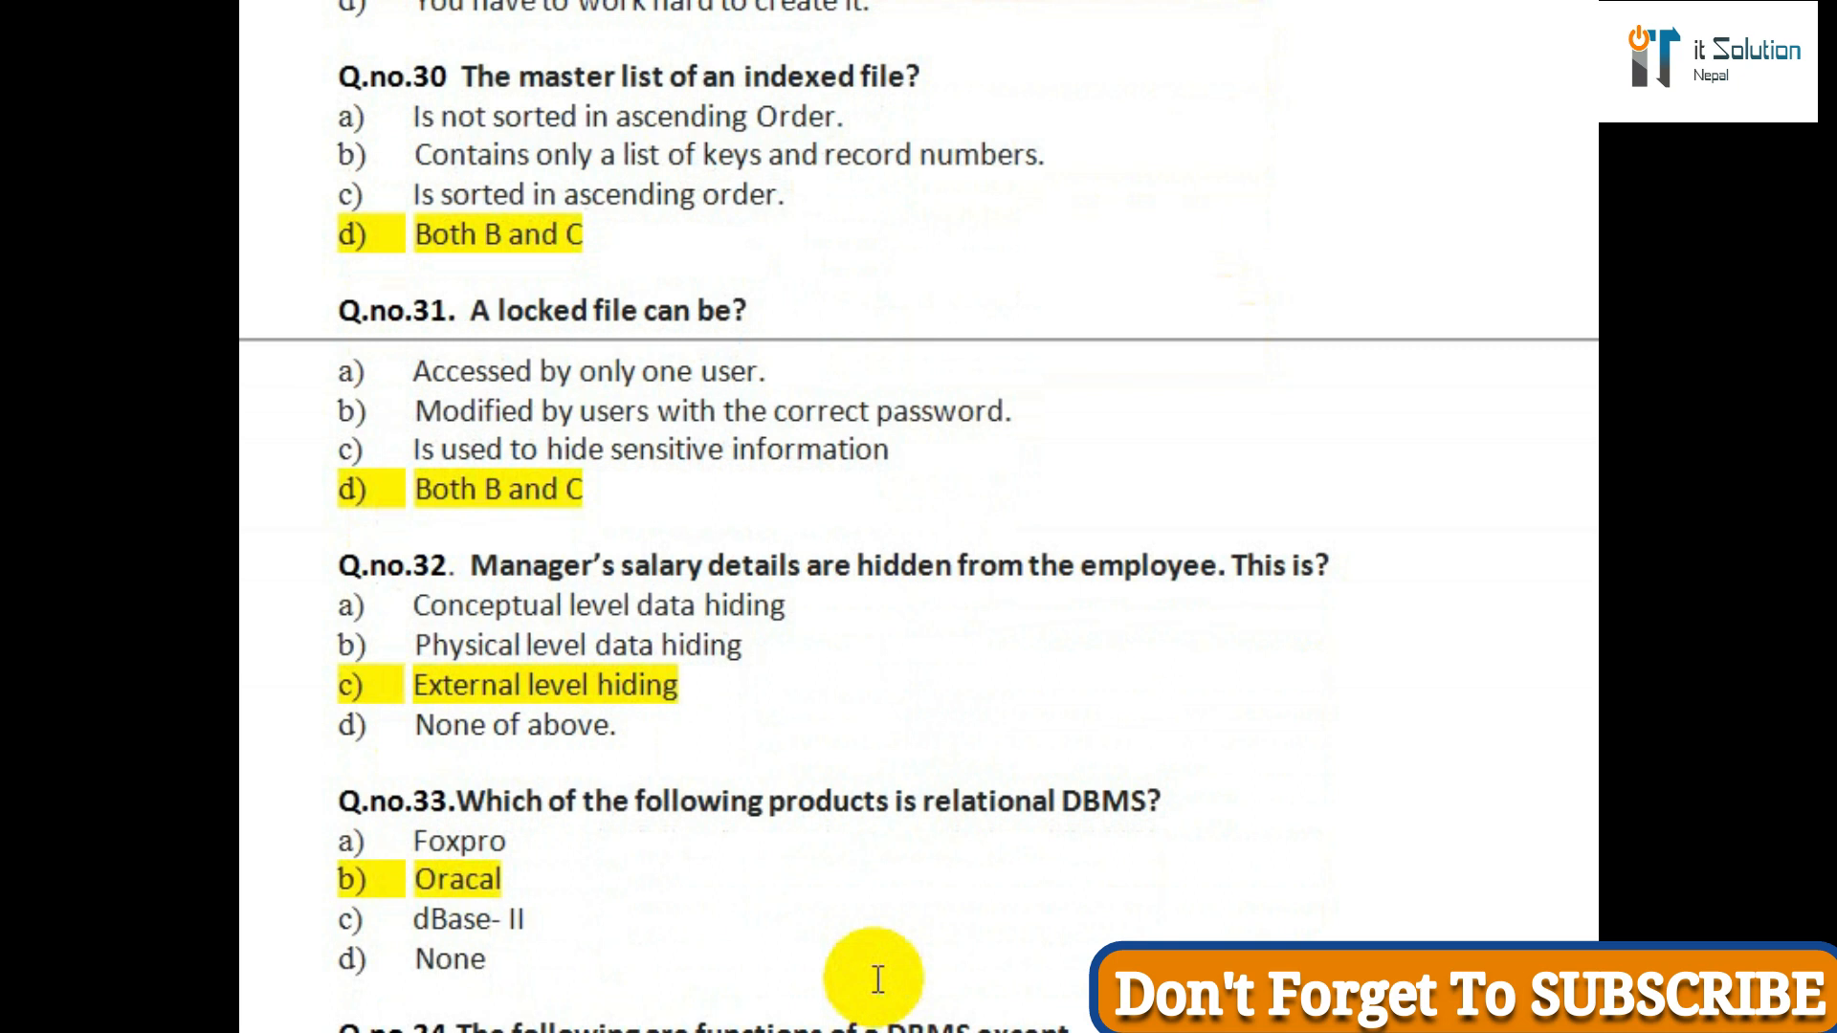
scroll(878, 980, "down", 1)
scroll(876, 980, "down", 1)
scroll(877, 980, "down", 1)
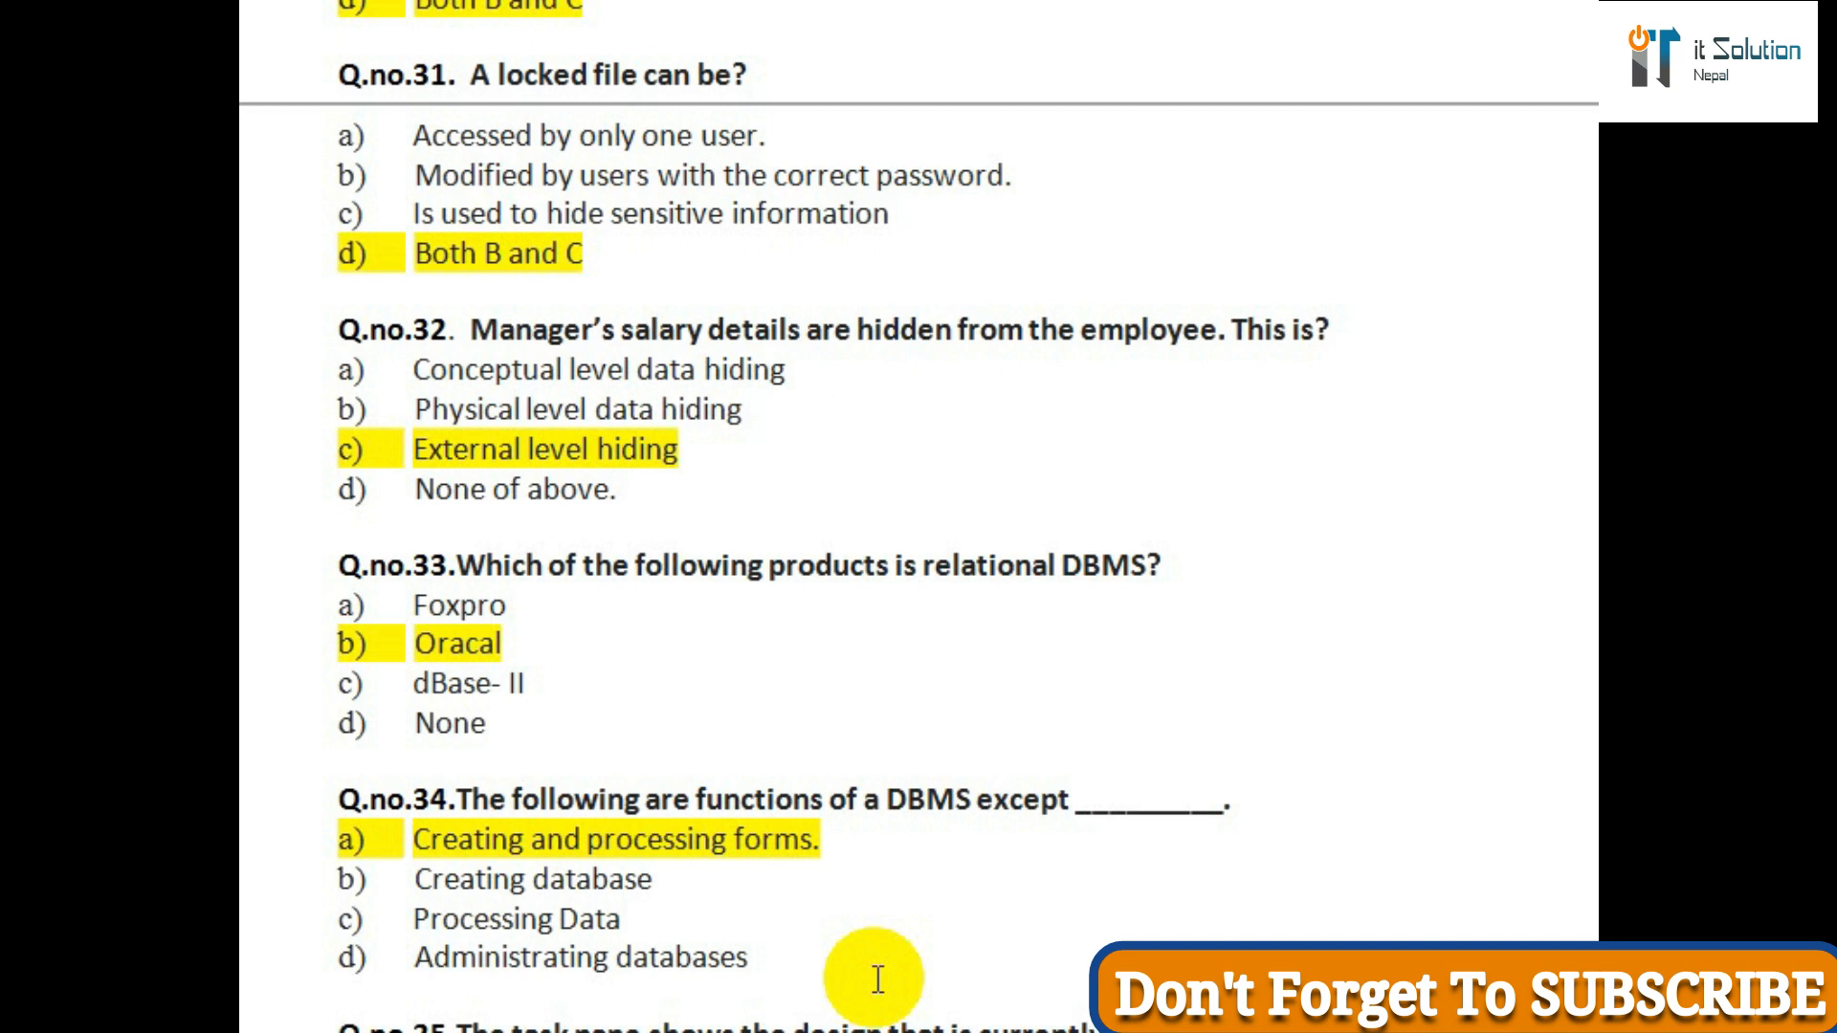
scroll(876, 981, "down", 1)
scroll(878, 981, "down", 1)
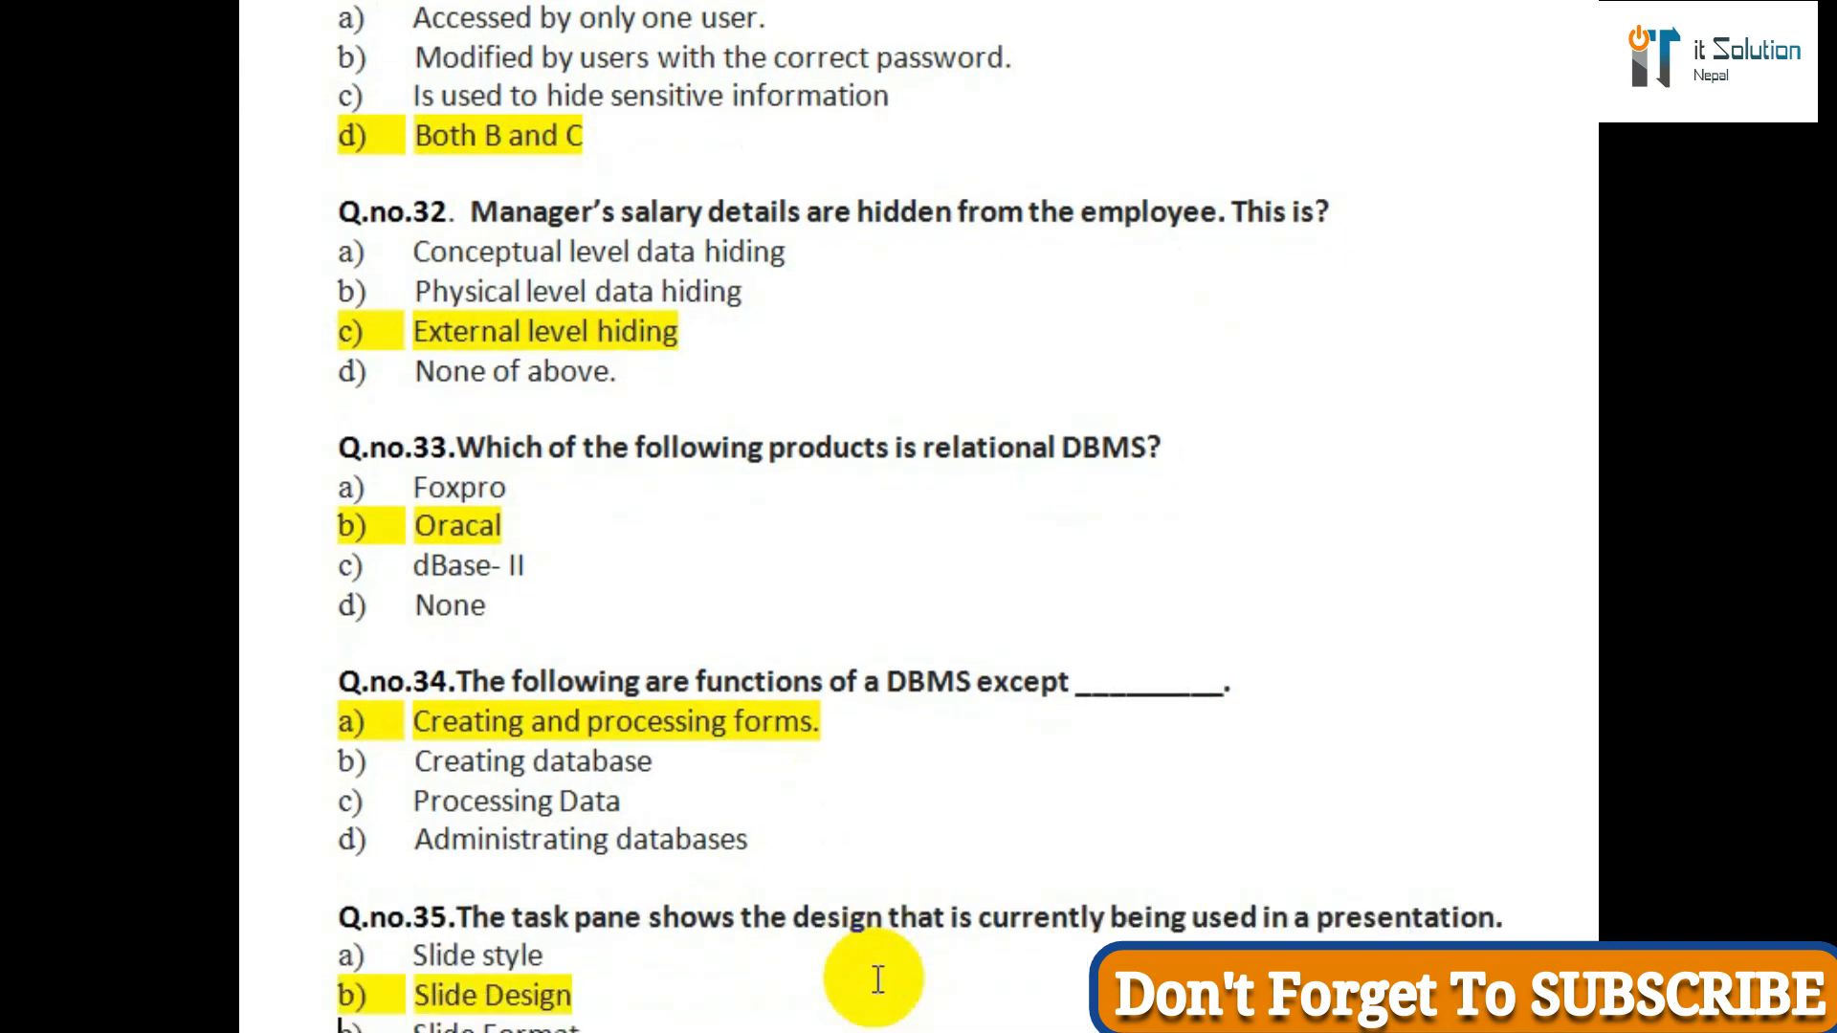
scroll(877, 980, "down", 1)
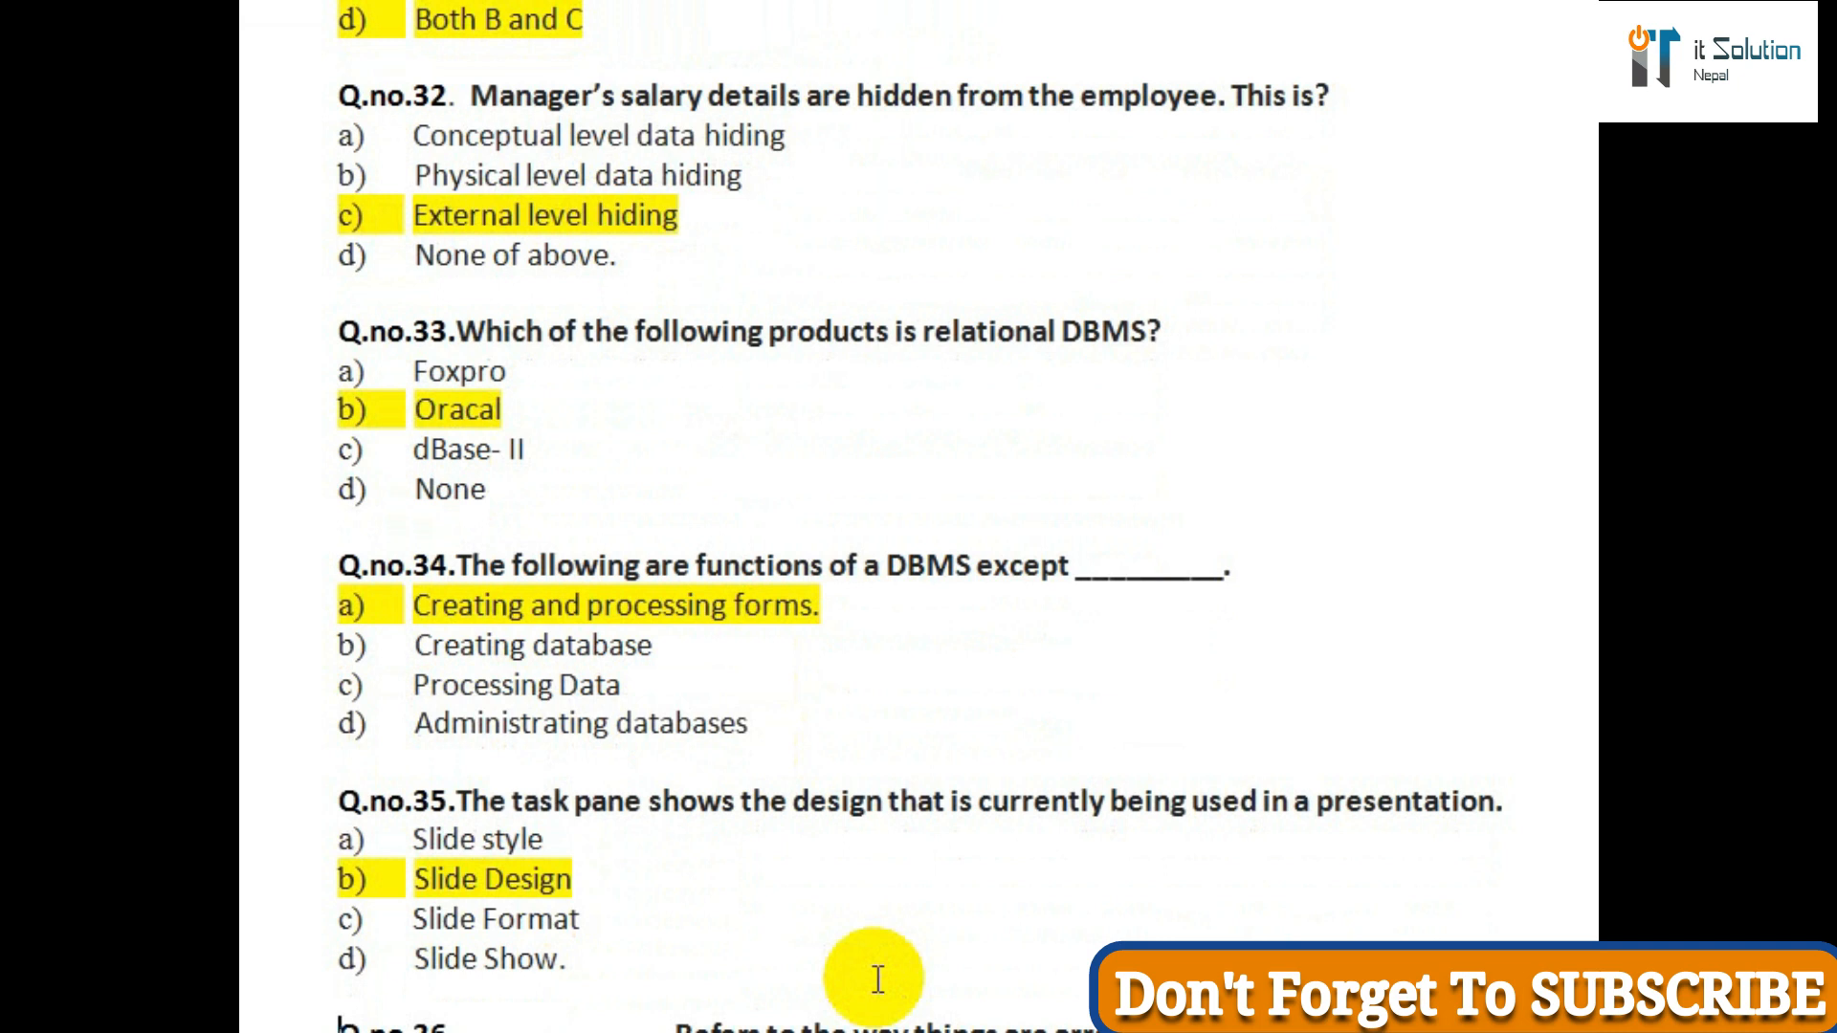
scroll(876, 981, "down", 2)
scroll(877, 980, "down", 1)
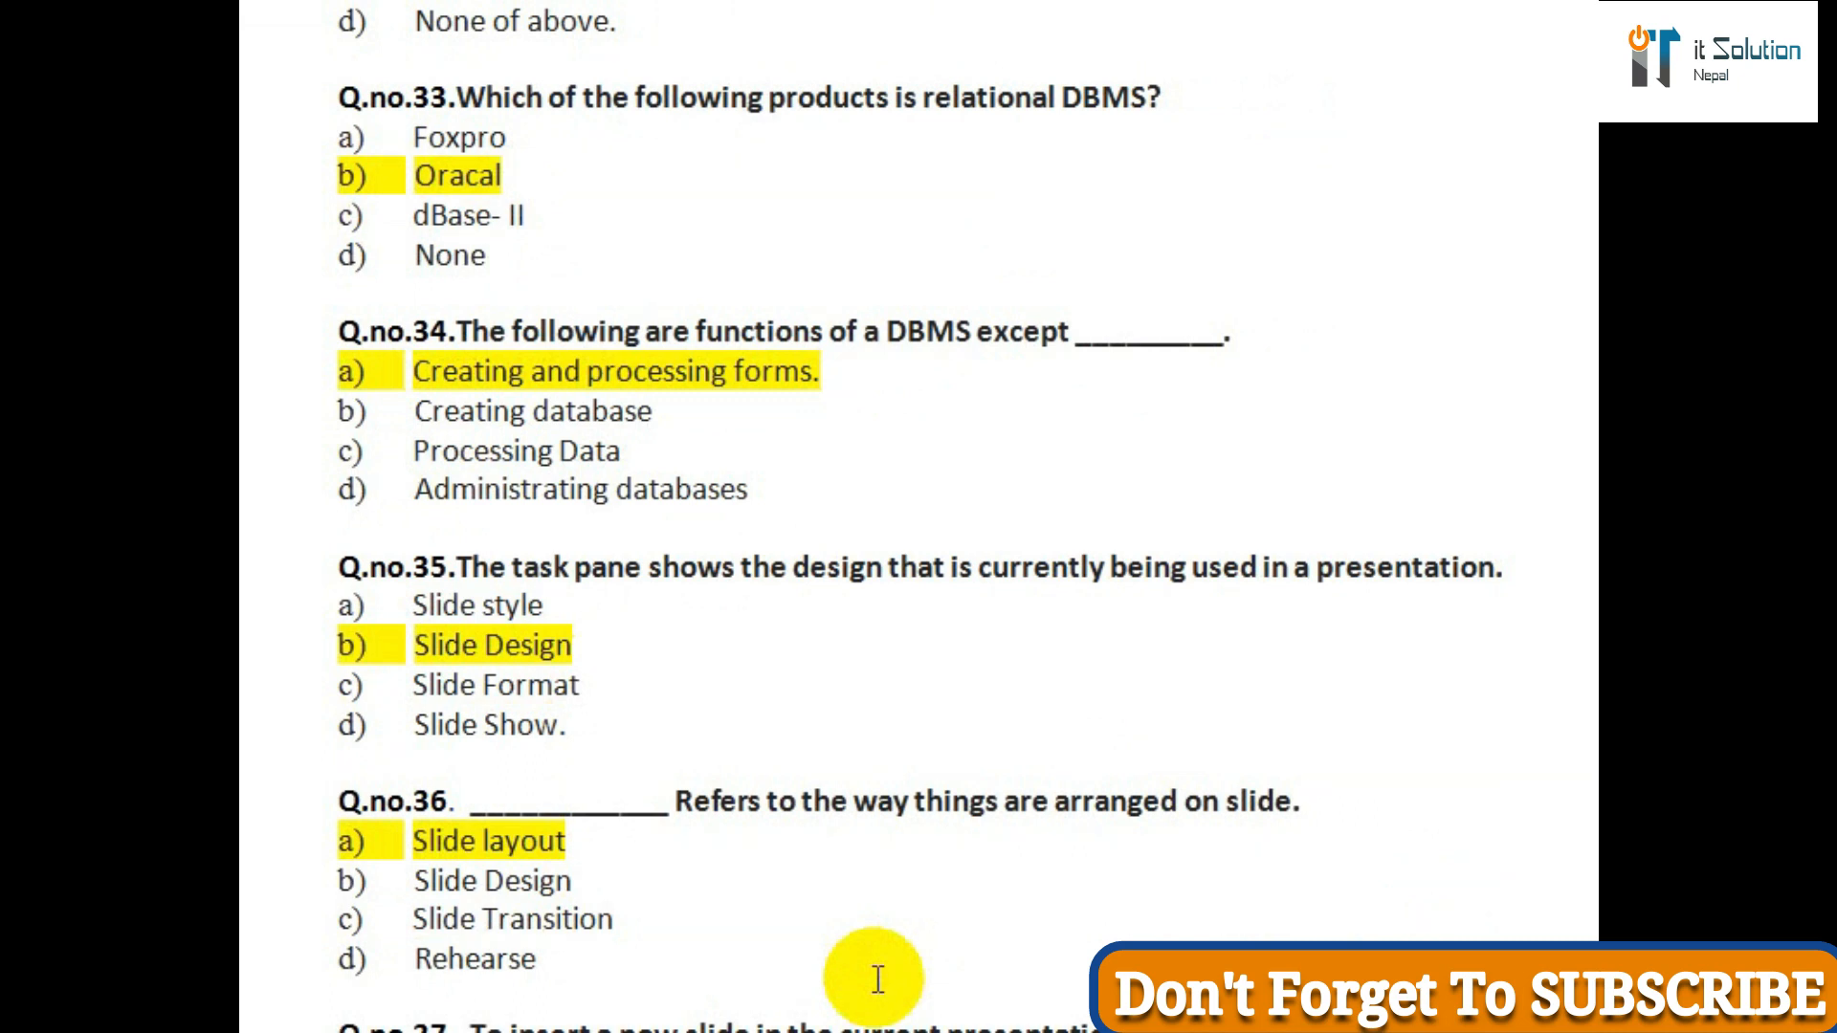
scroll(877, 980, "down", 2)
scroll(877, 979, "down", 2)
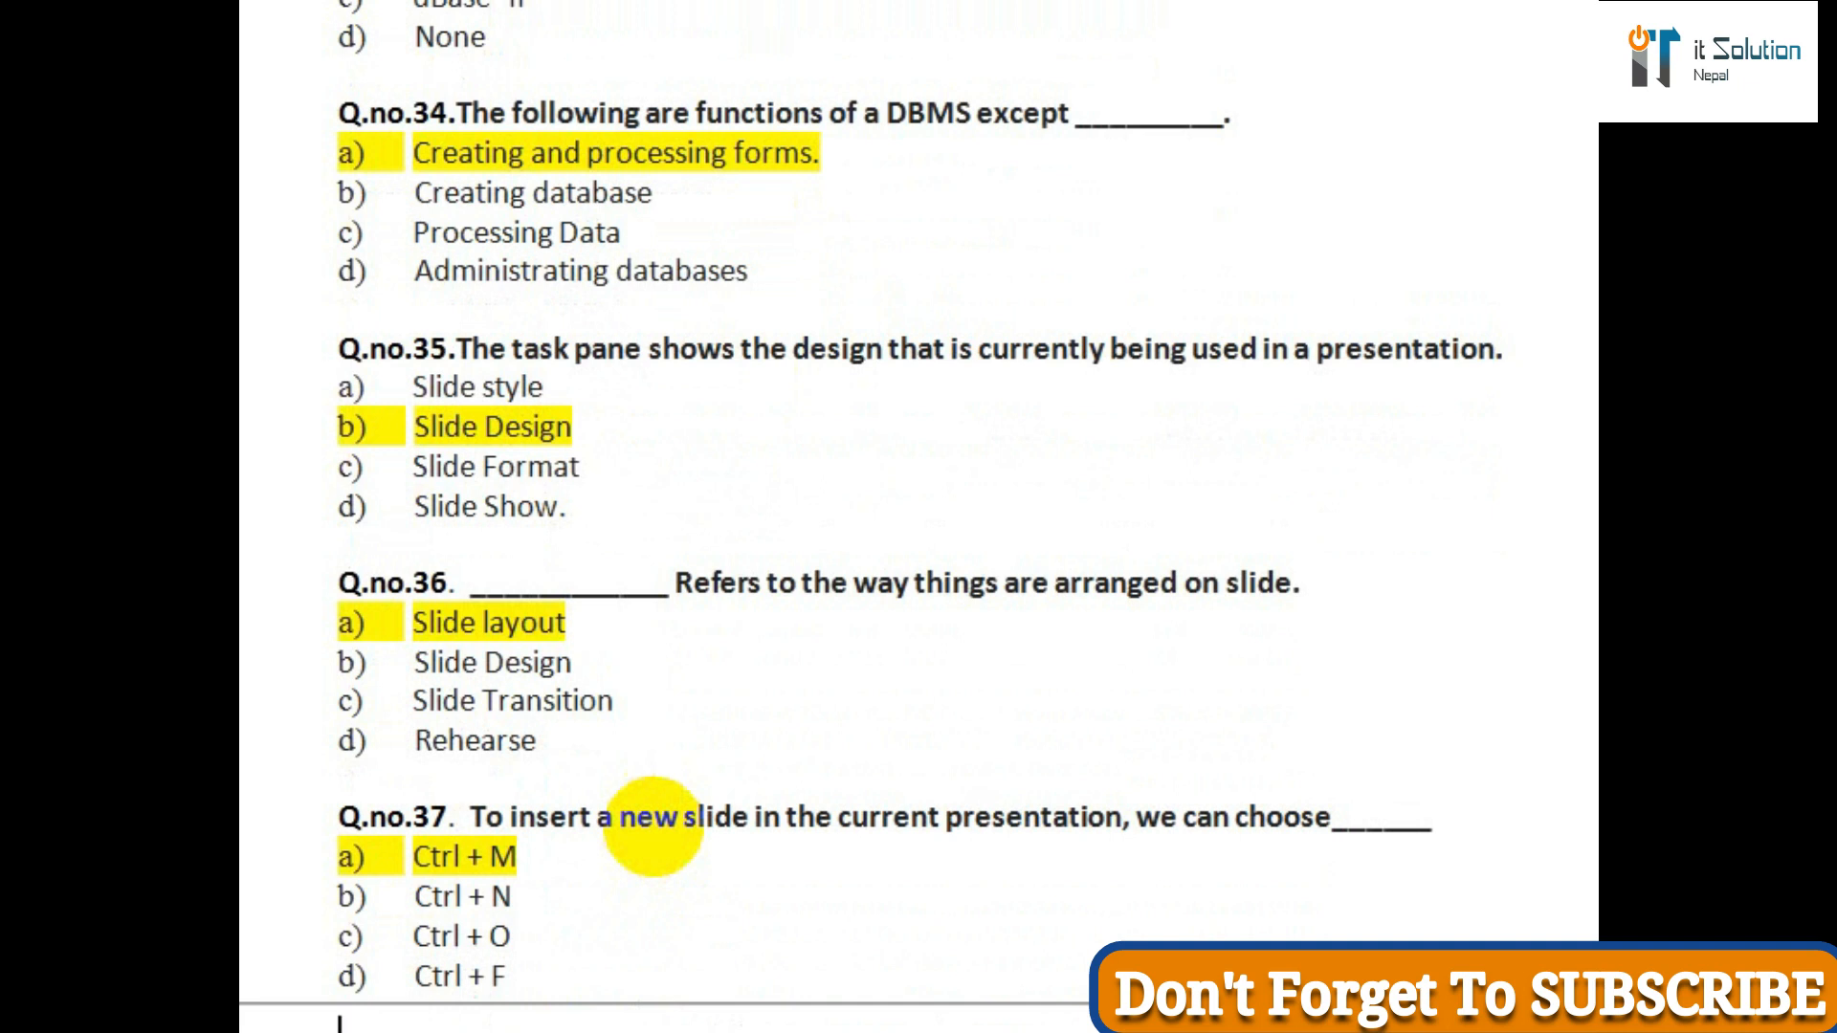
scroll(653, 826, "down", 3)
scroll(653, 826, "down", 2)
scroll(652, 825, "down", 2)
scroll(652, 825, "down", 2)
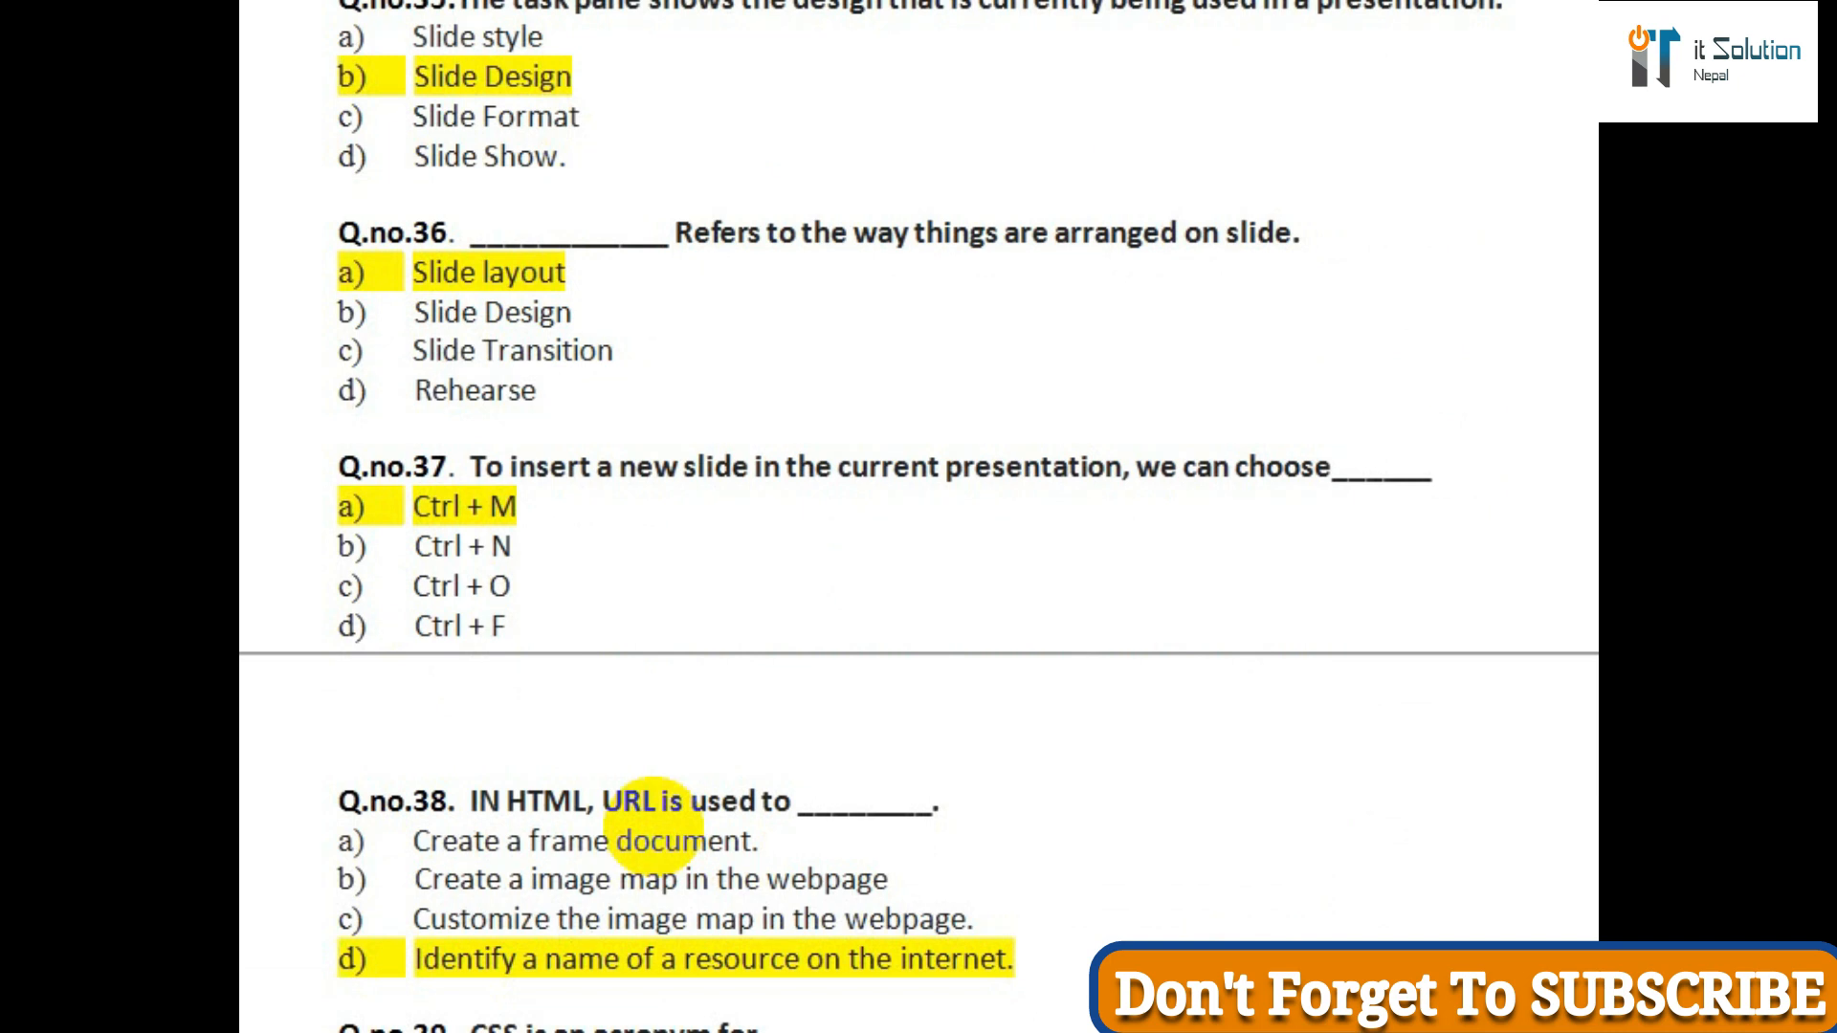
scroll(653, 824, "down", 2)
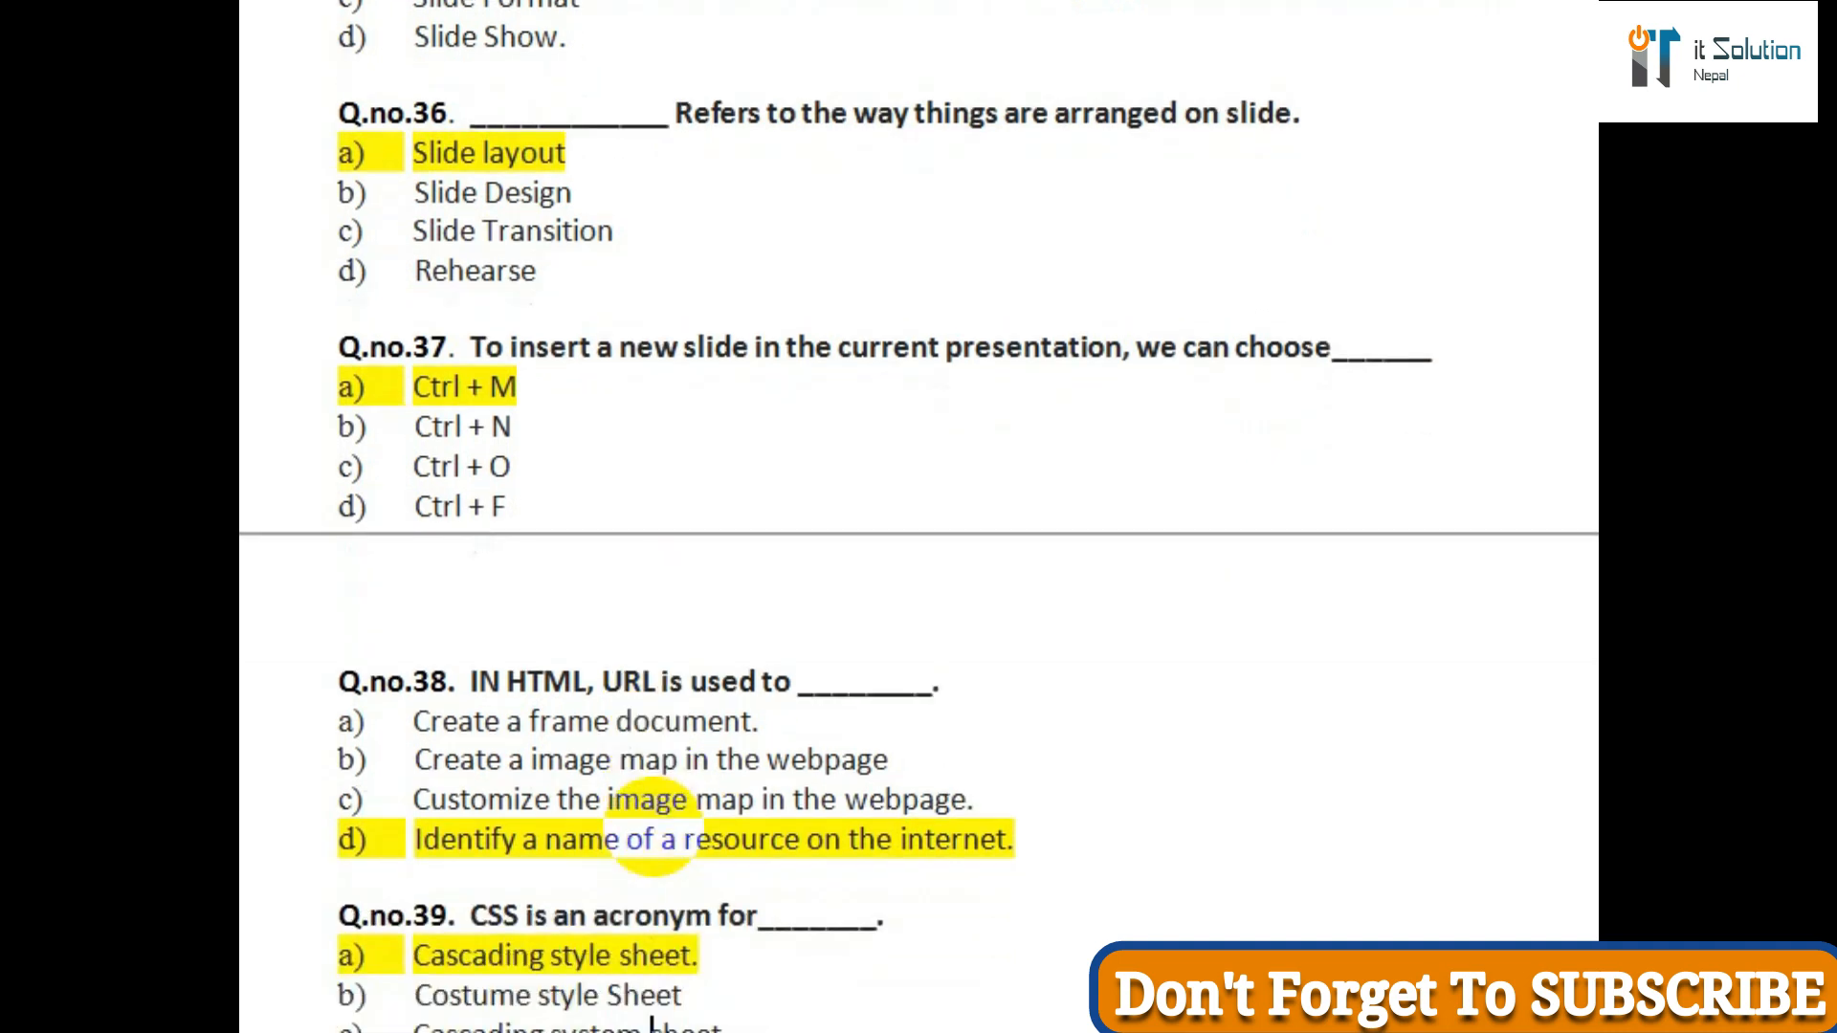
scroll(653, 826, "down", 2)
scroll(653, 826, "down", 1)
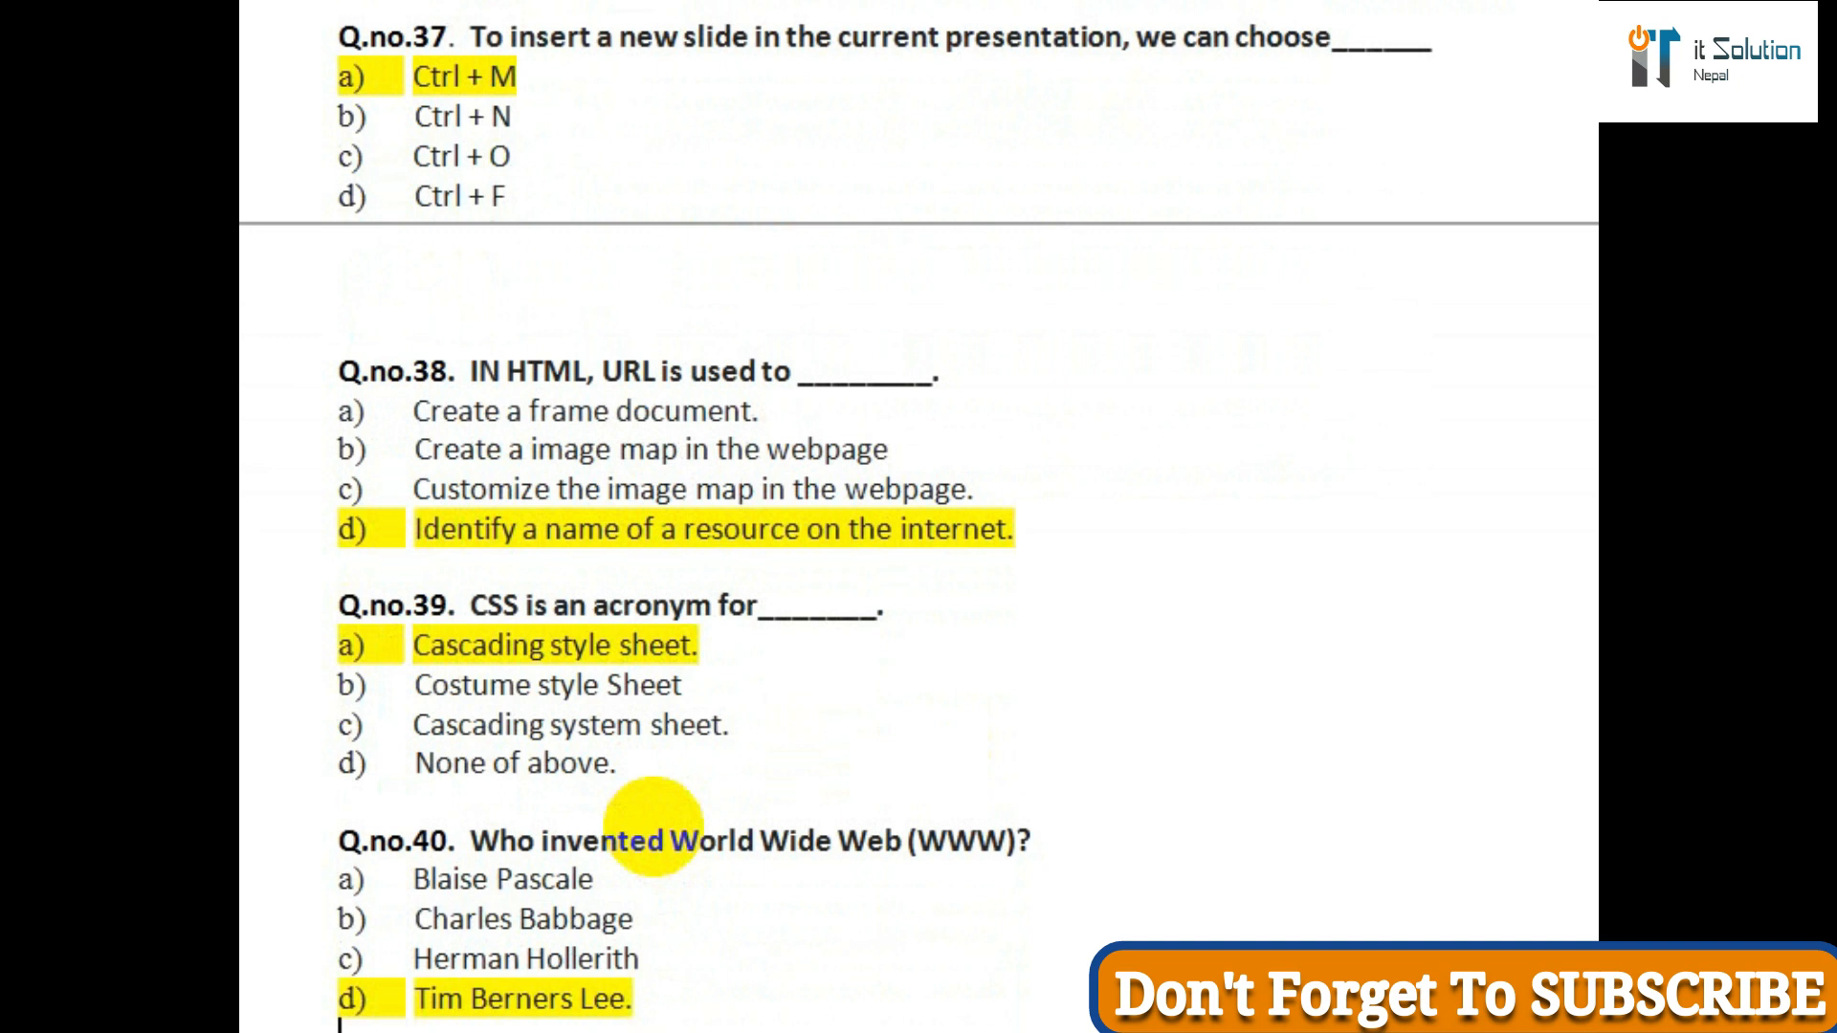
scroll(653, 818, "down", 1)
scroll(653, 826, "down", 3)
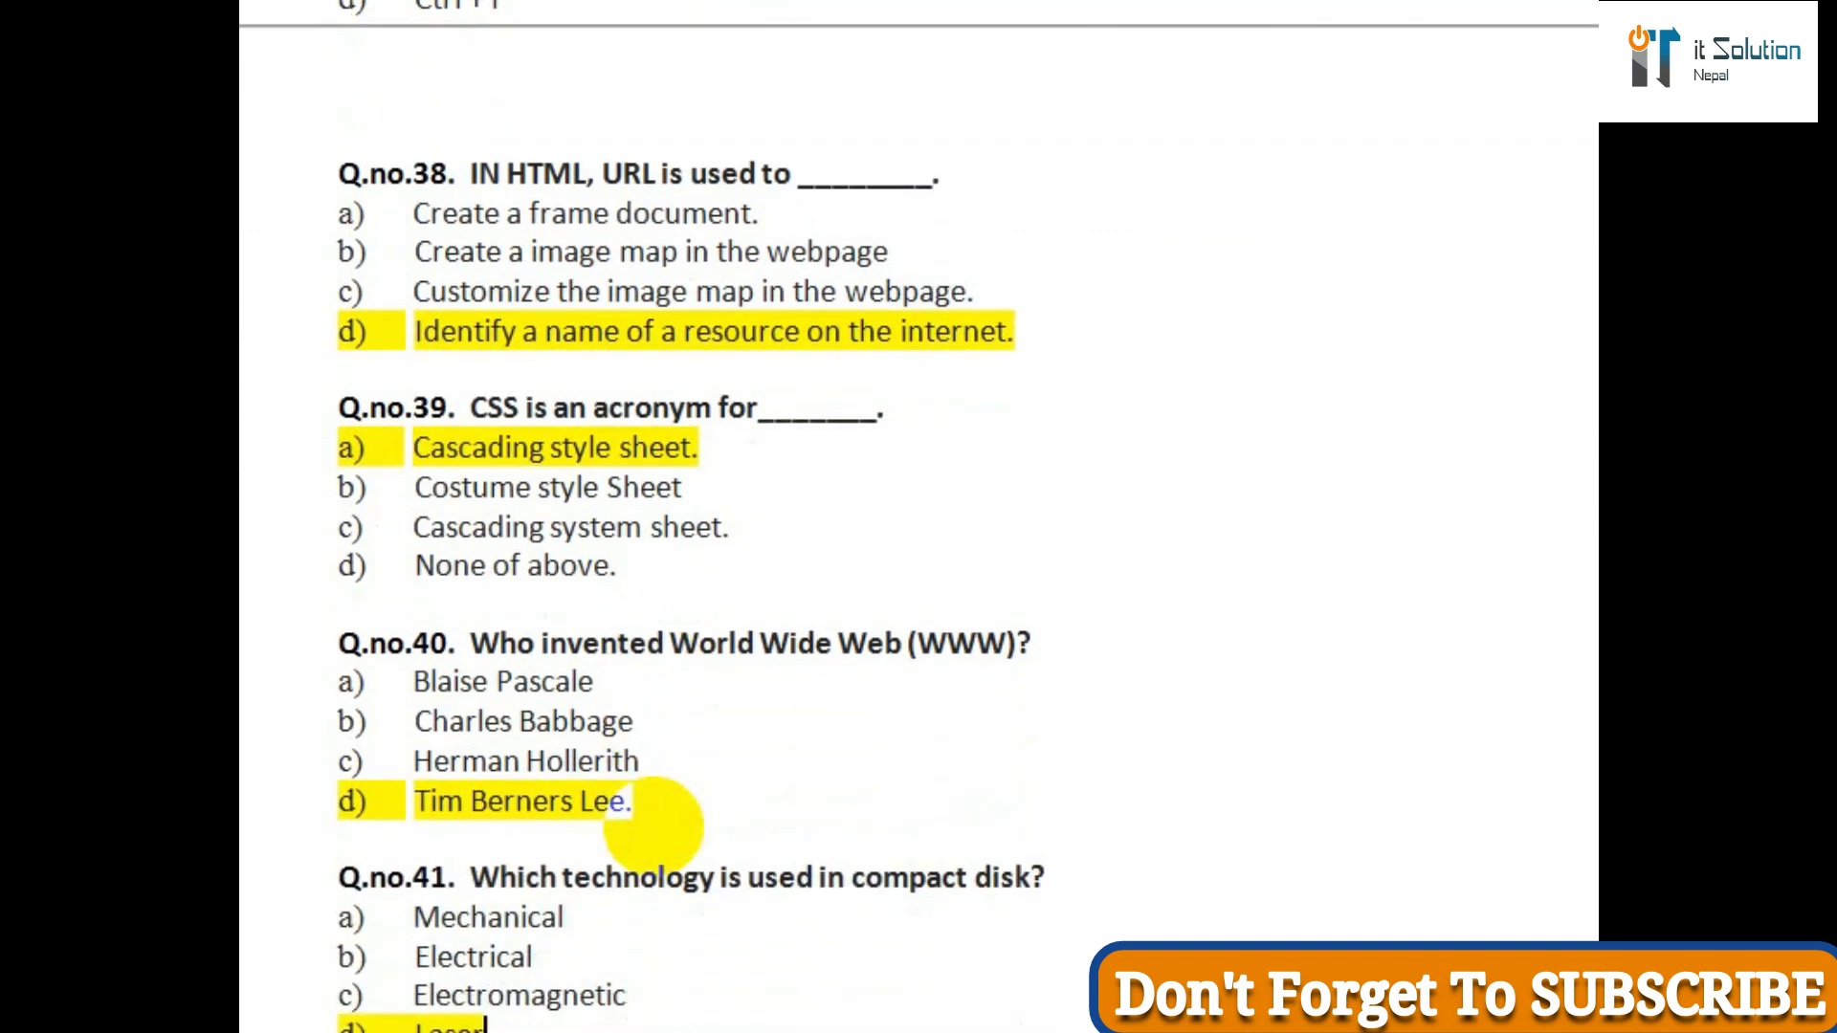
scroll(653, 826, "down", 2)
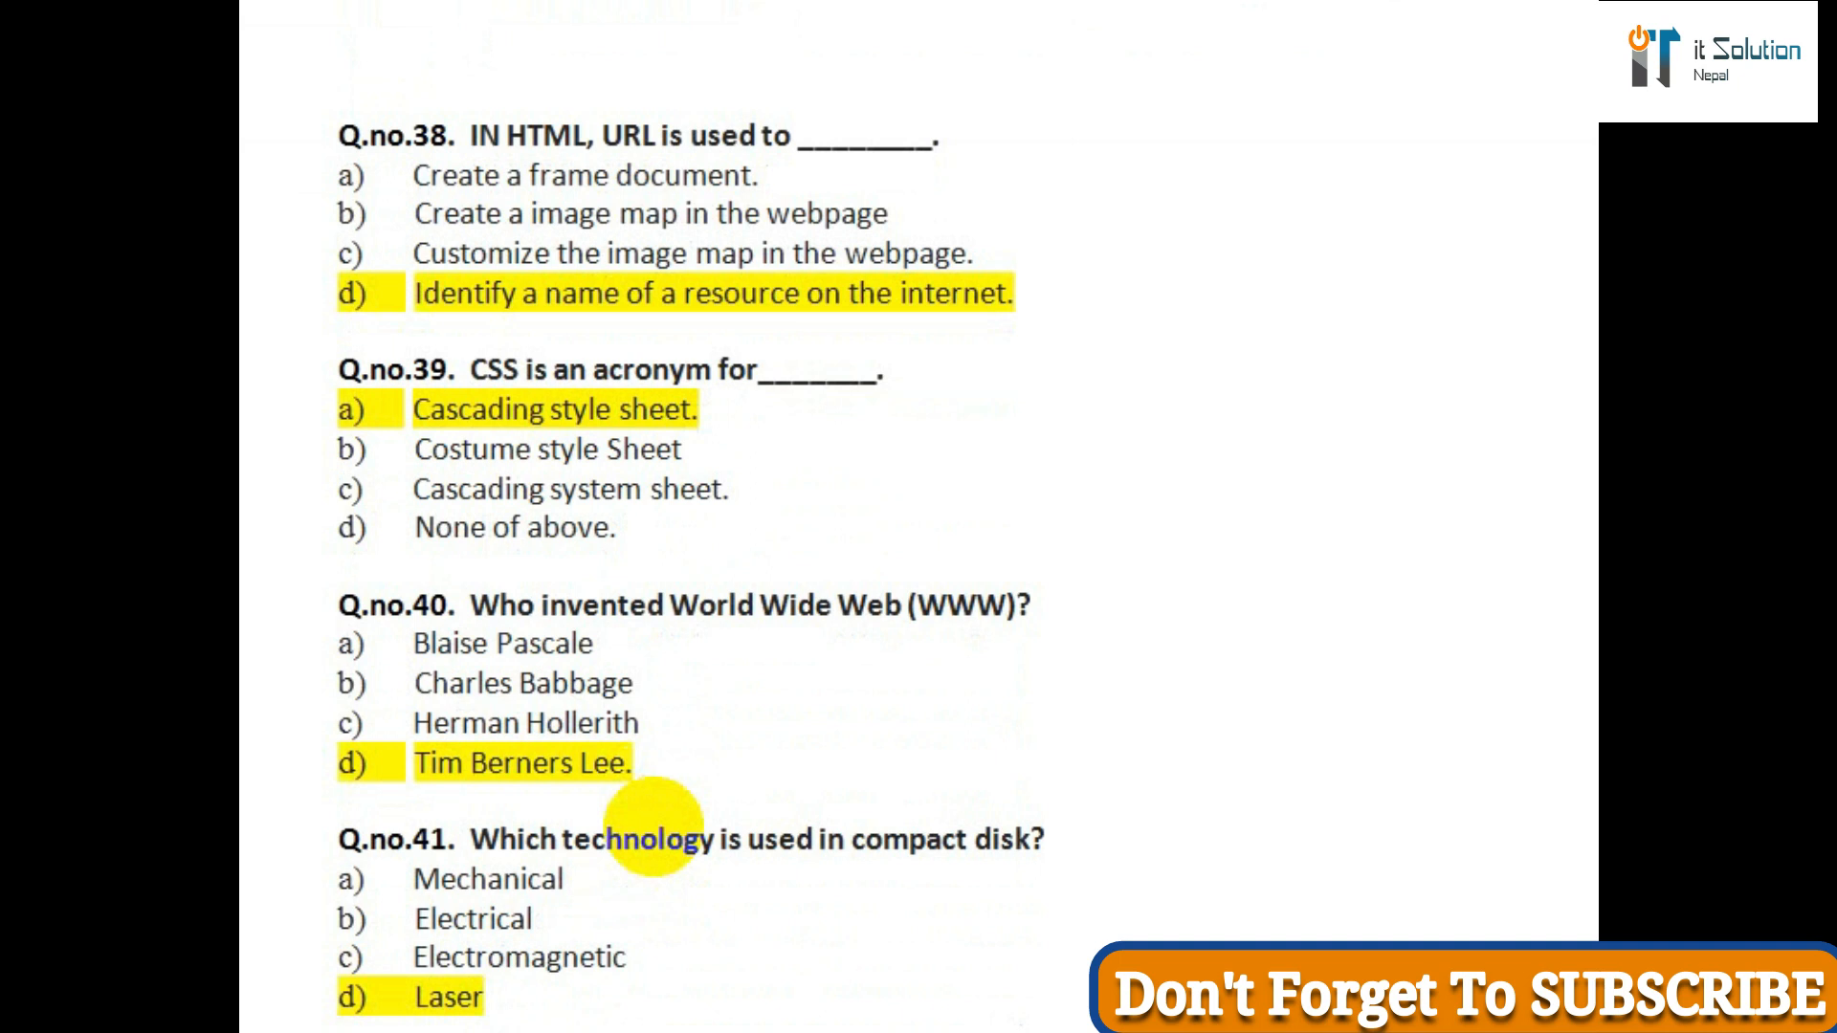
scroll(653, 826, "down", 1)
scroll(653, 824, "down", 1)
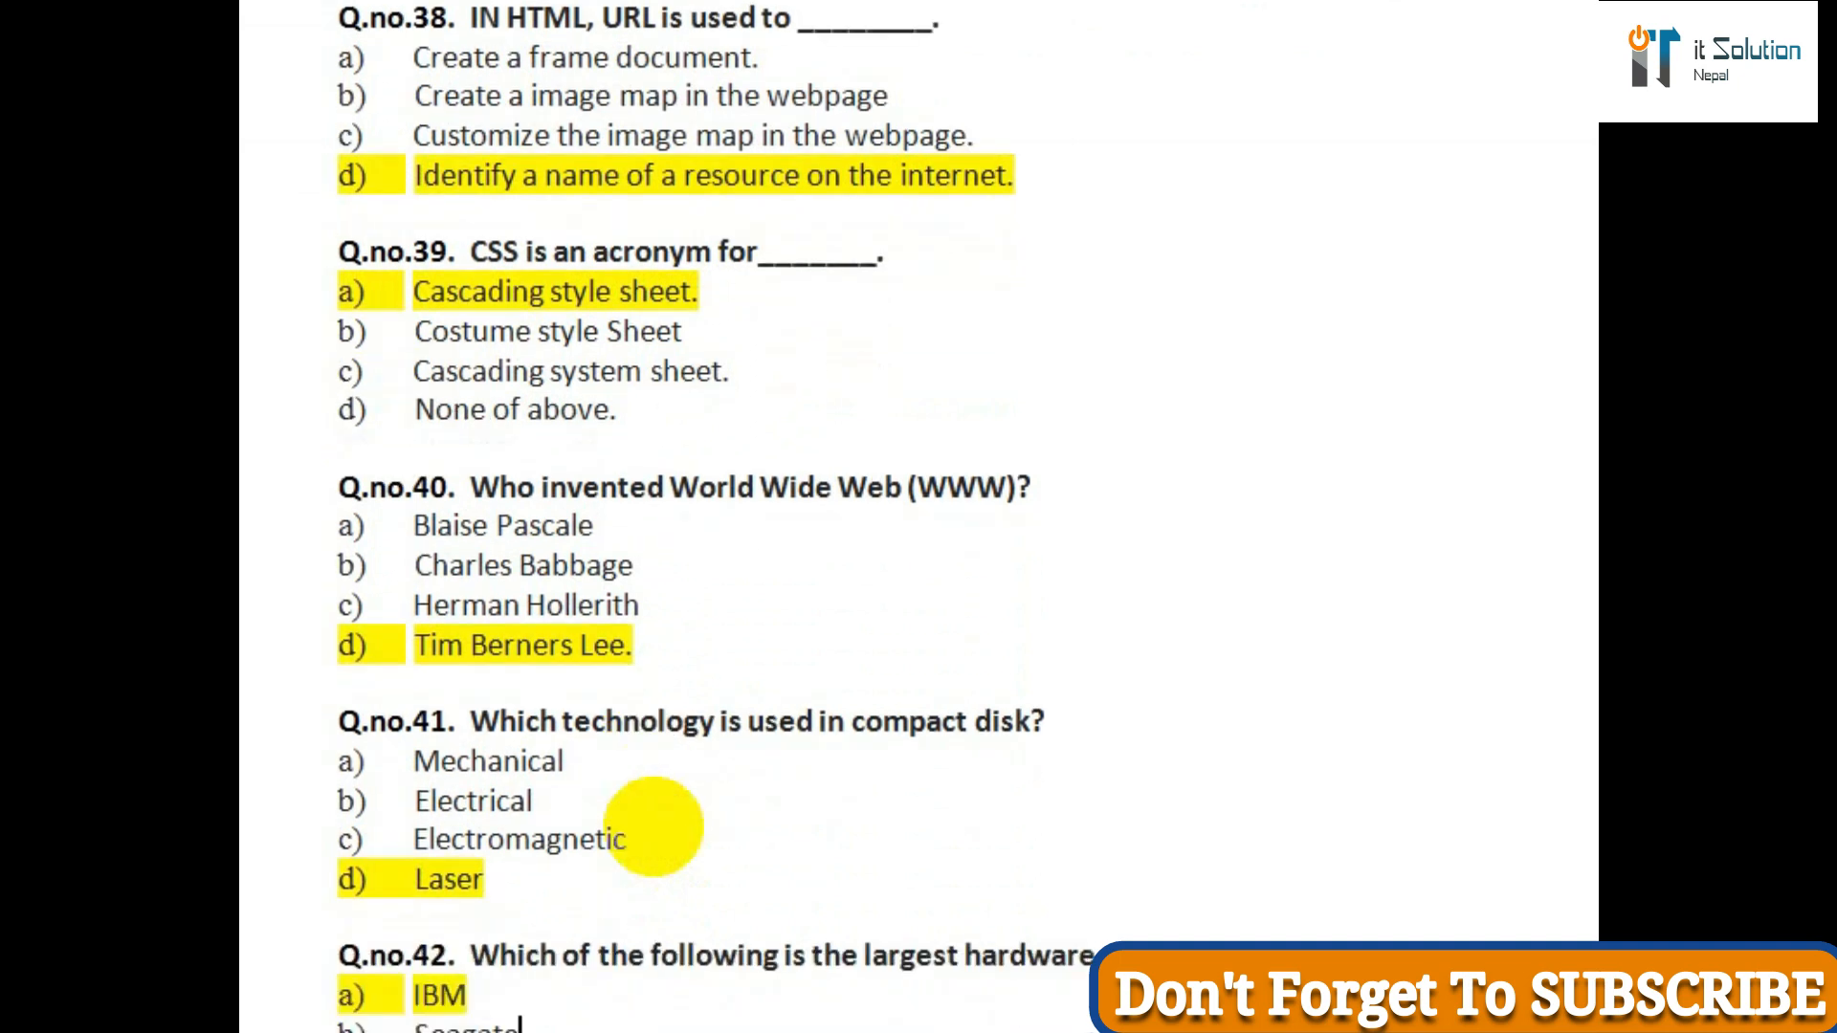
scroll(653, 825, "down", 1)
scroll(652, 825, "down", 1)
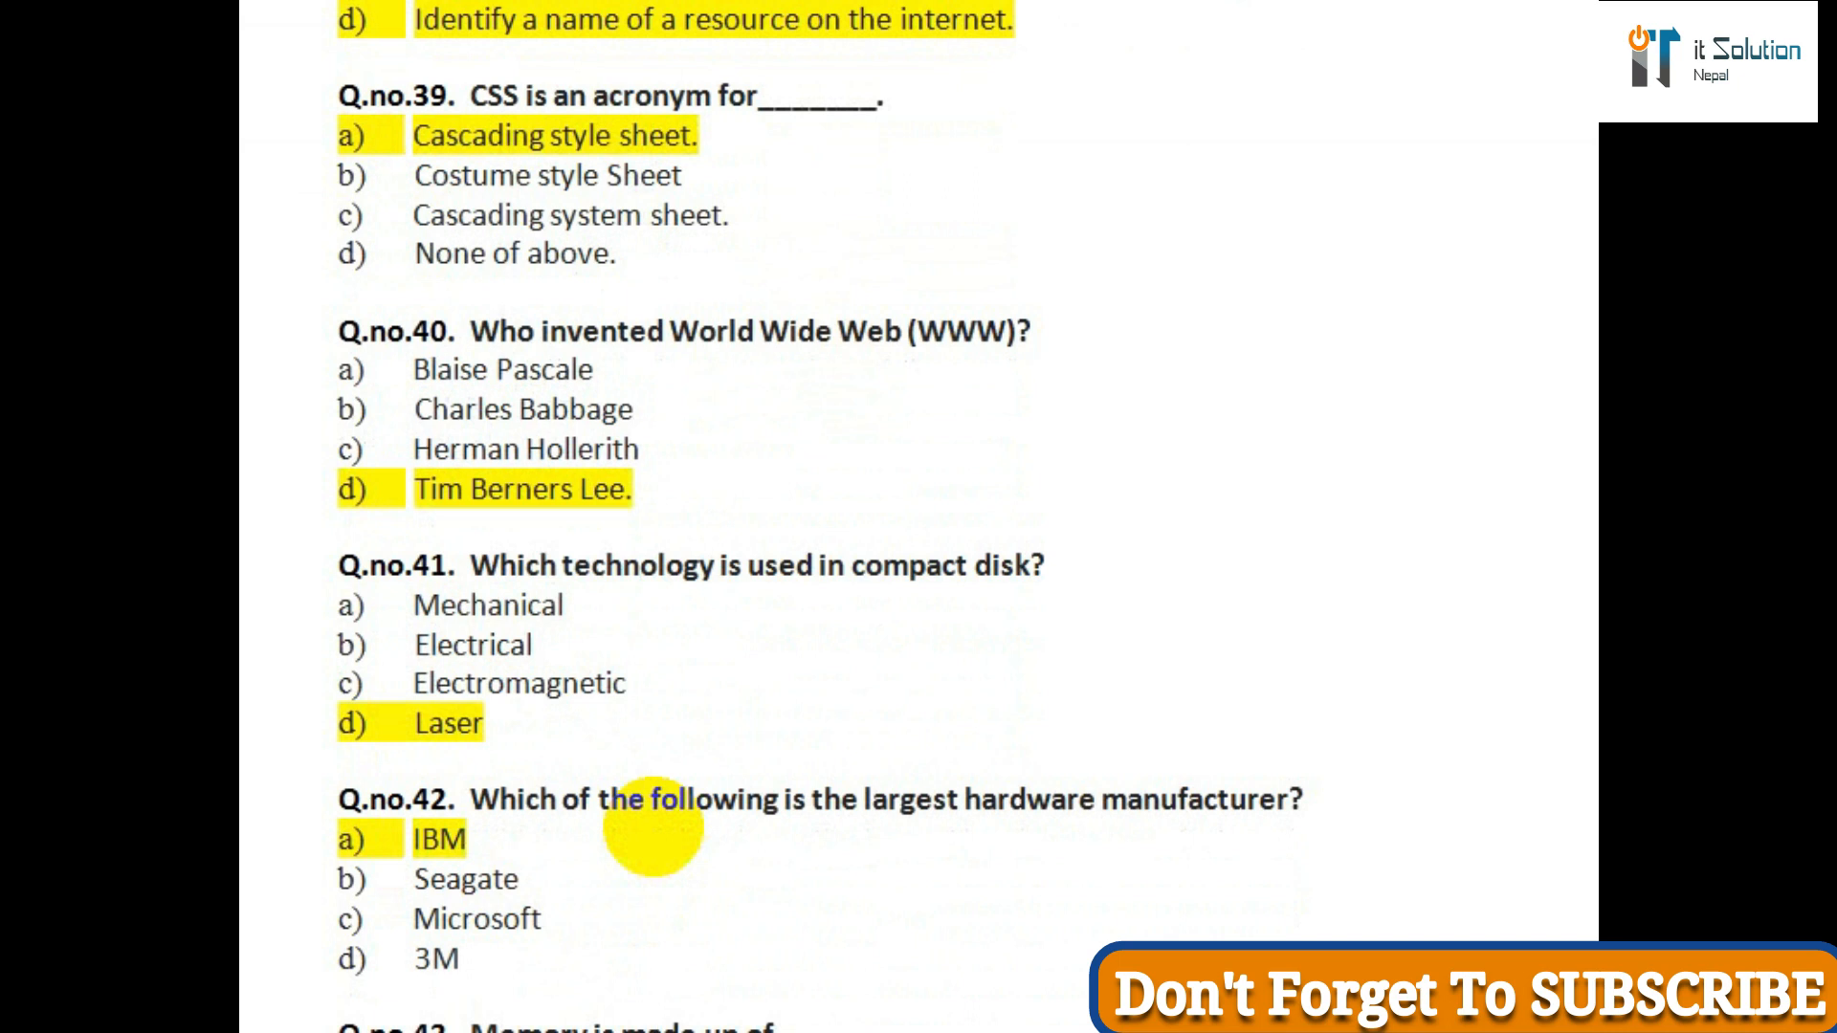
scroll(654, 825, "down", 3)
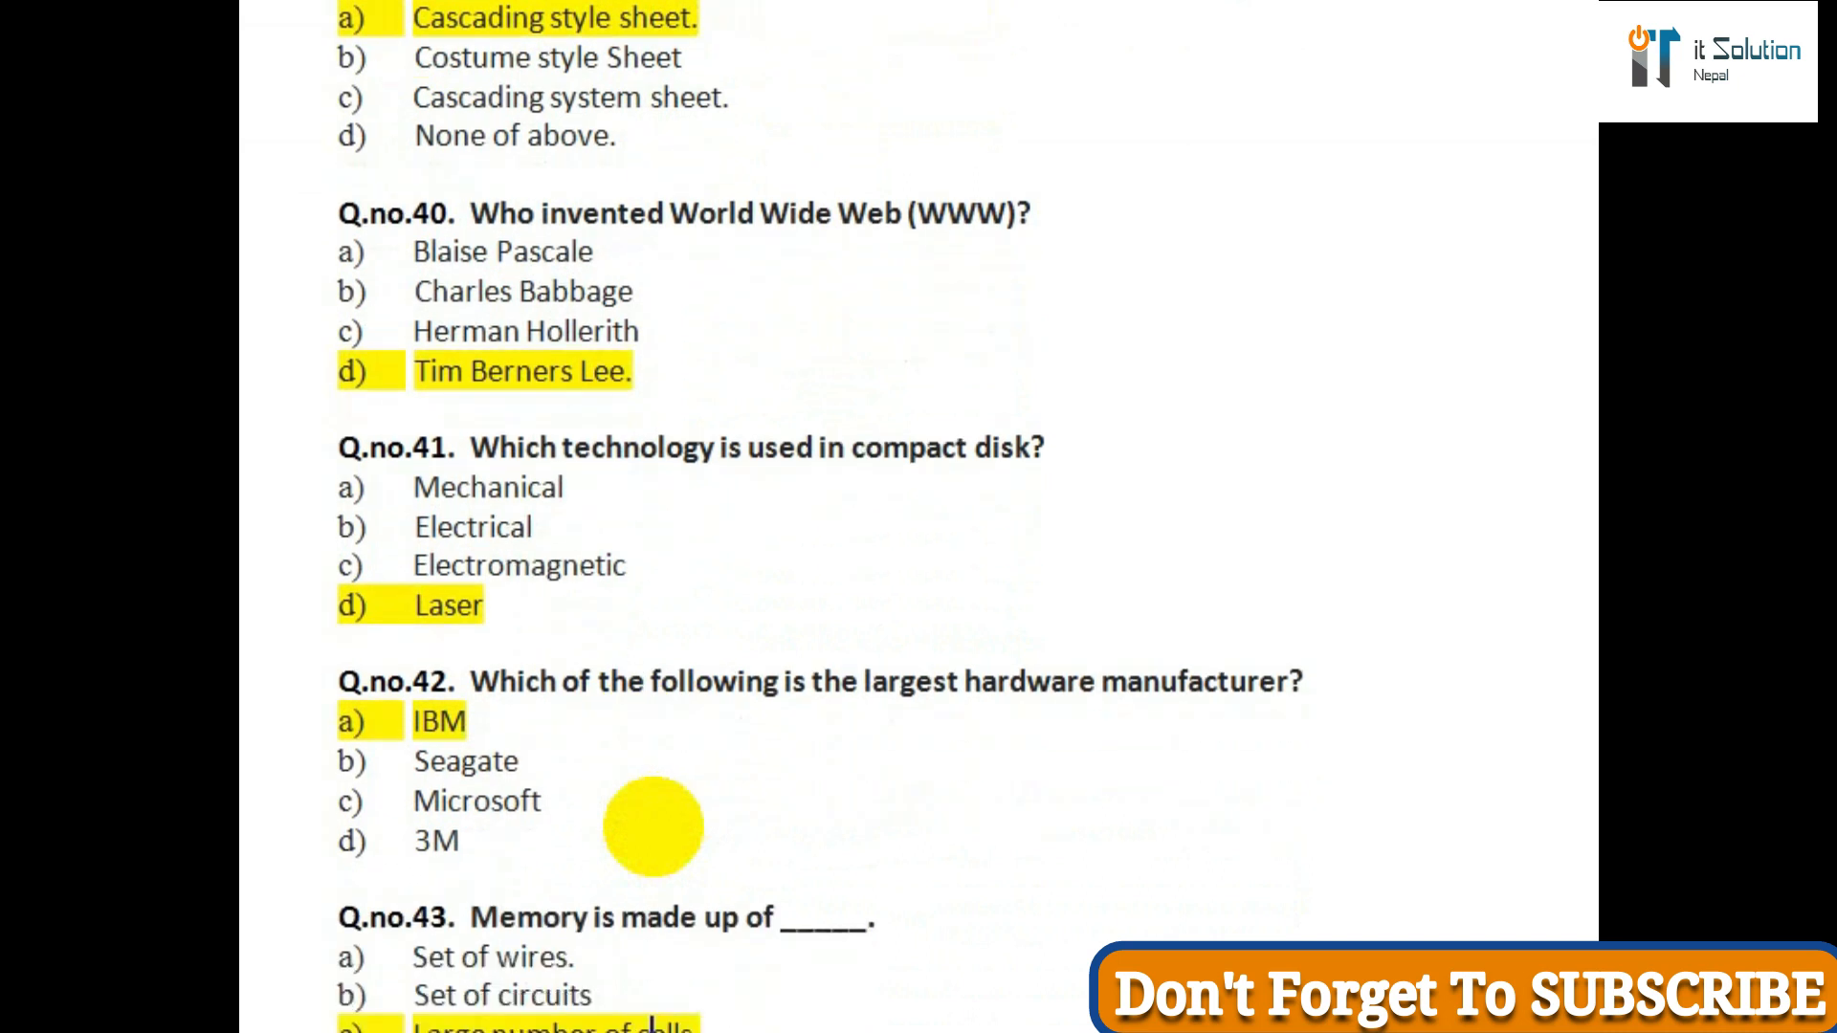
scroll(653, 826, "down", 3)
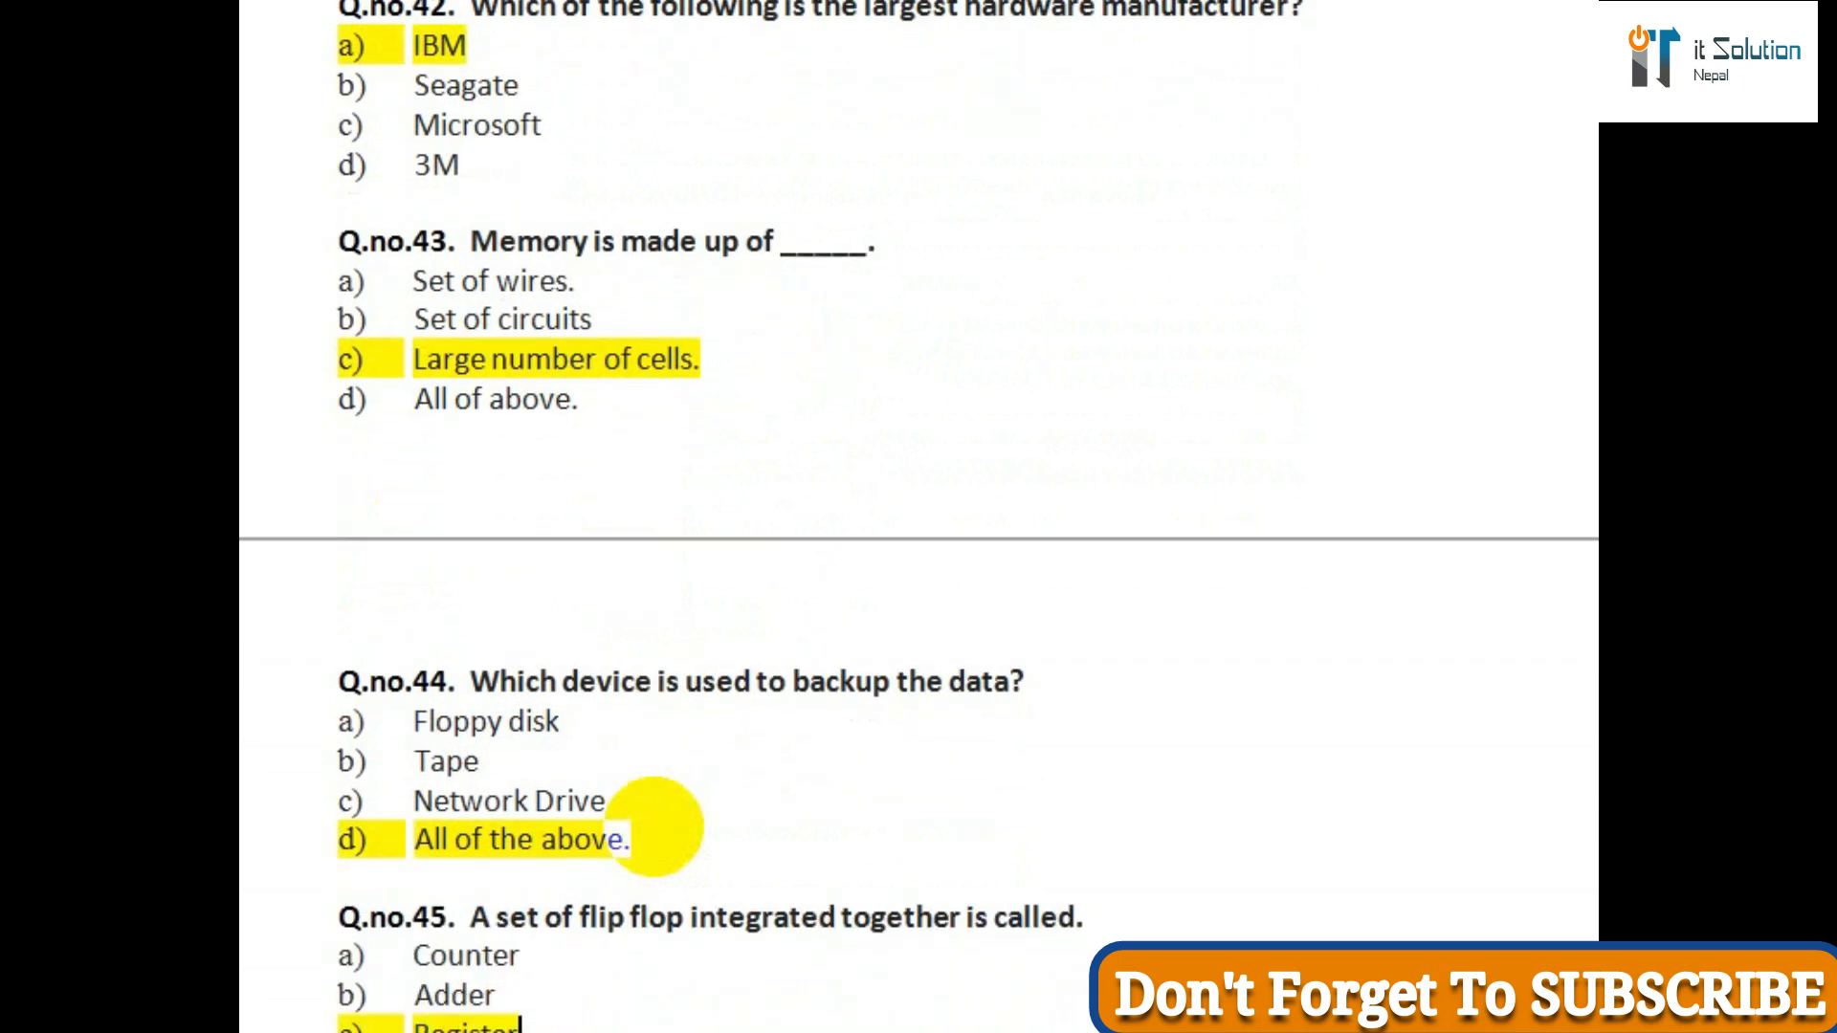
scroll(652, 826, "down", 2)
scroll(654, 826, "down", 1)
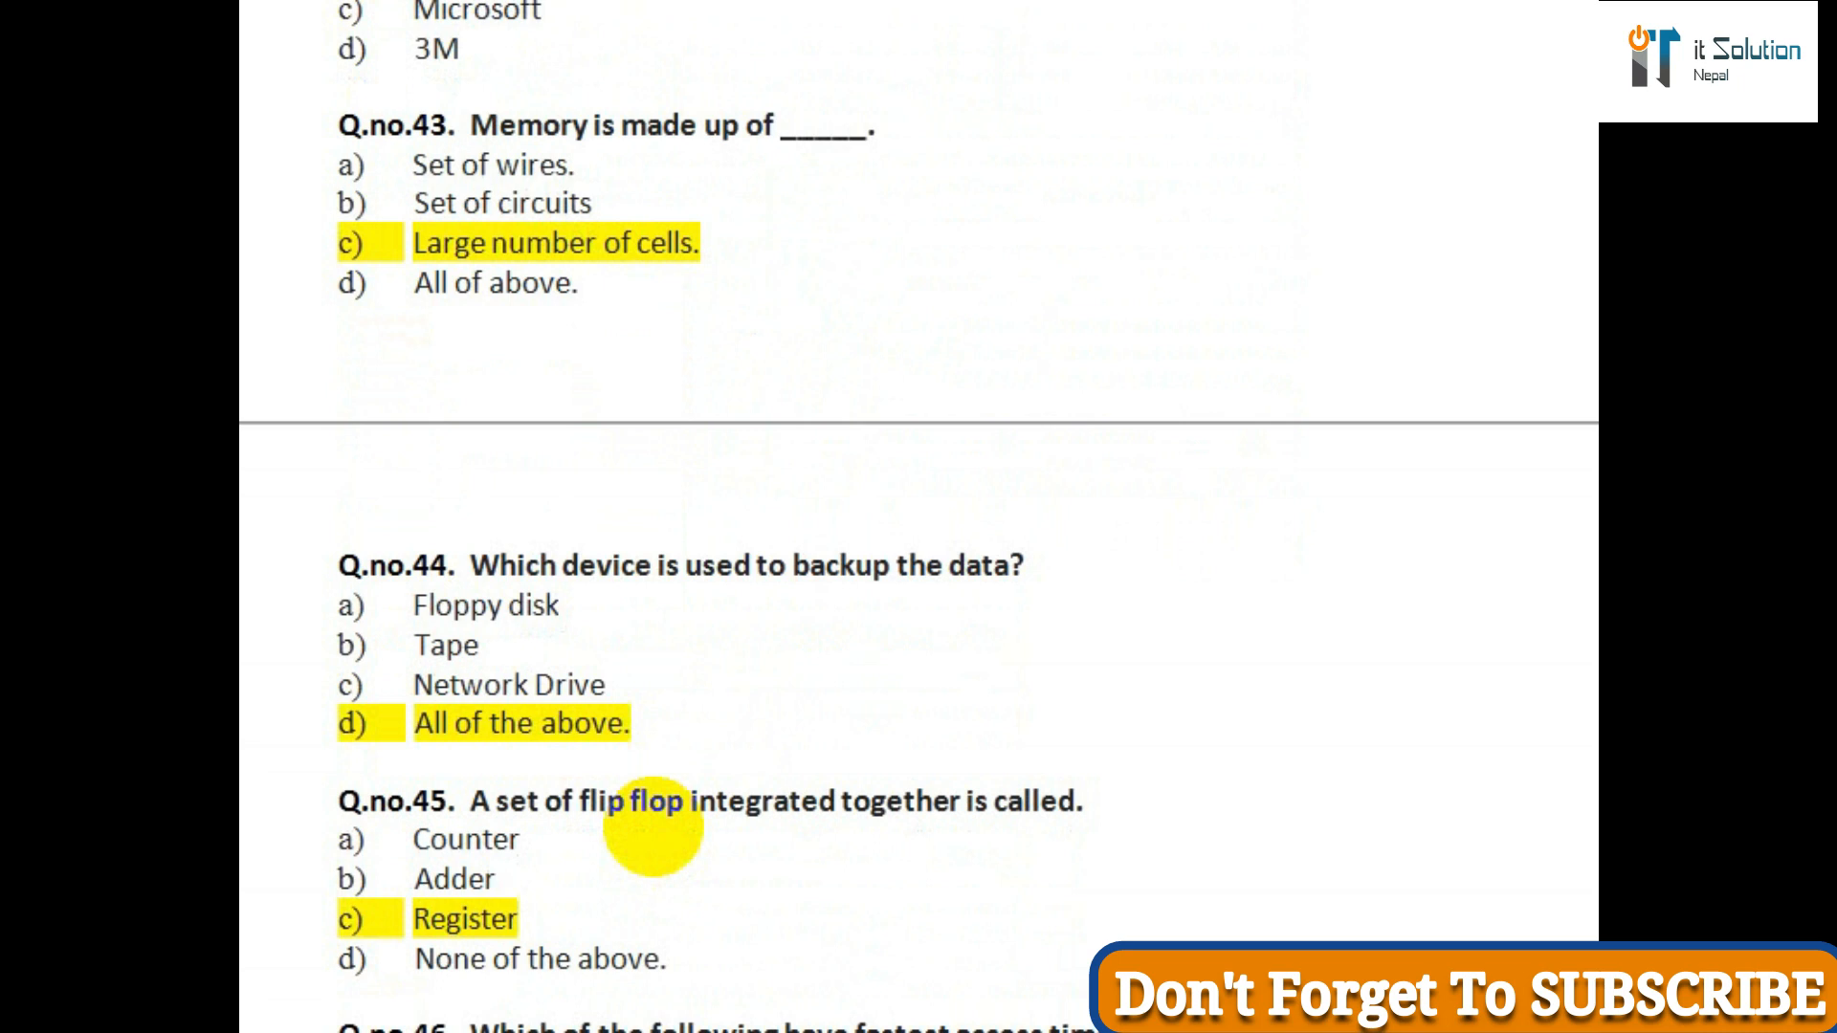
scroll(652, 824, "down", 2)
scroll(653, 826, "down", 2)
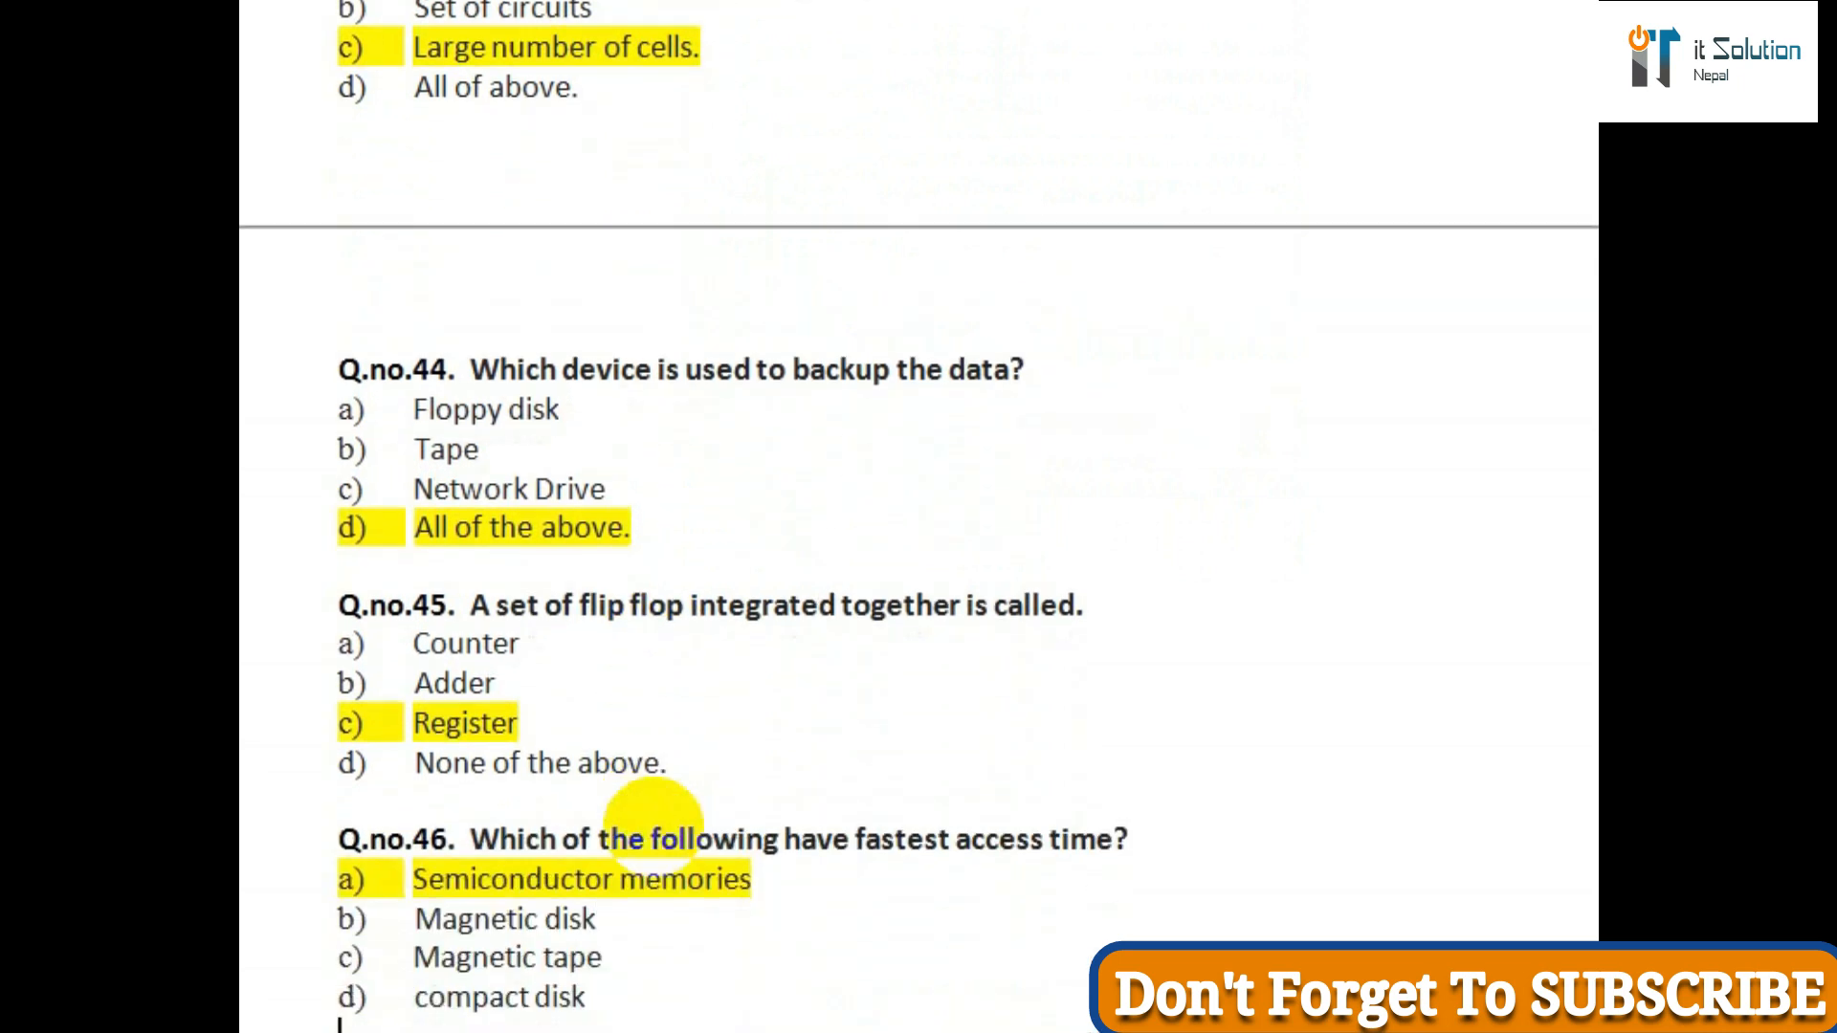
scroll(654, 824, "down", 1)
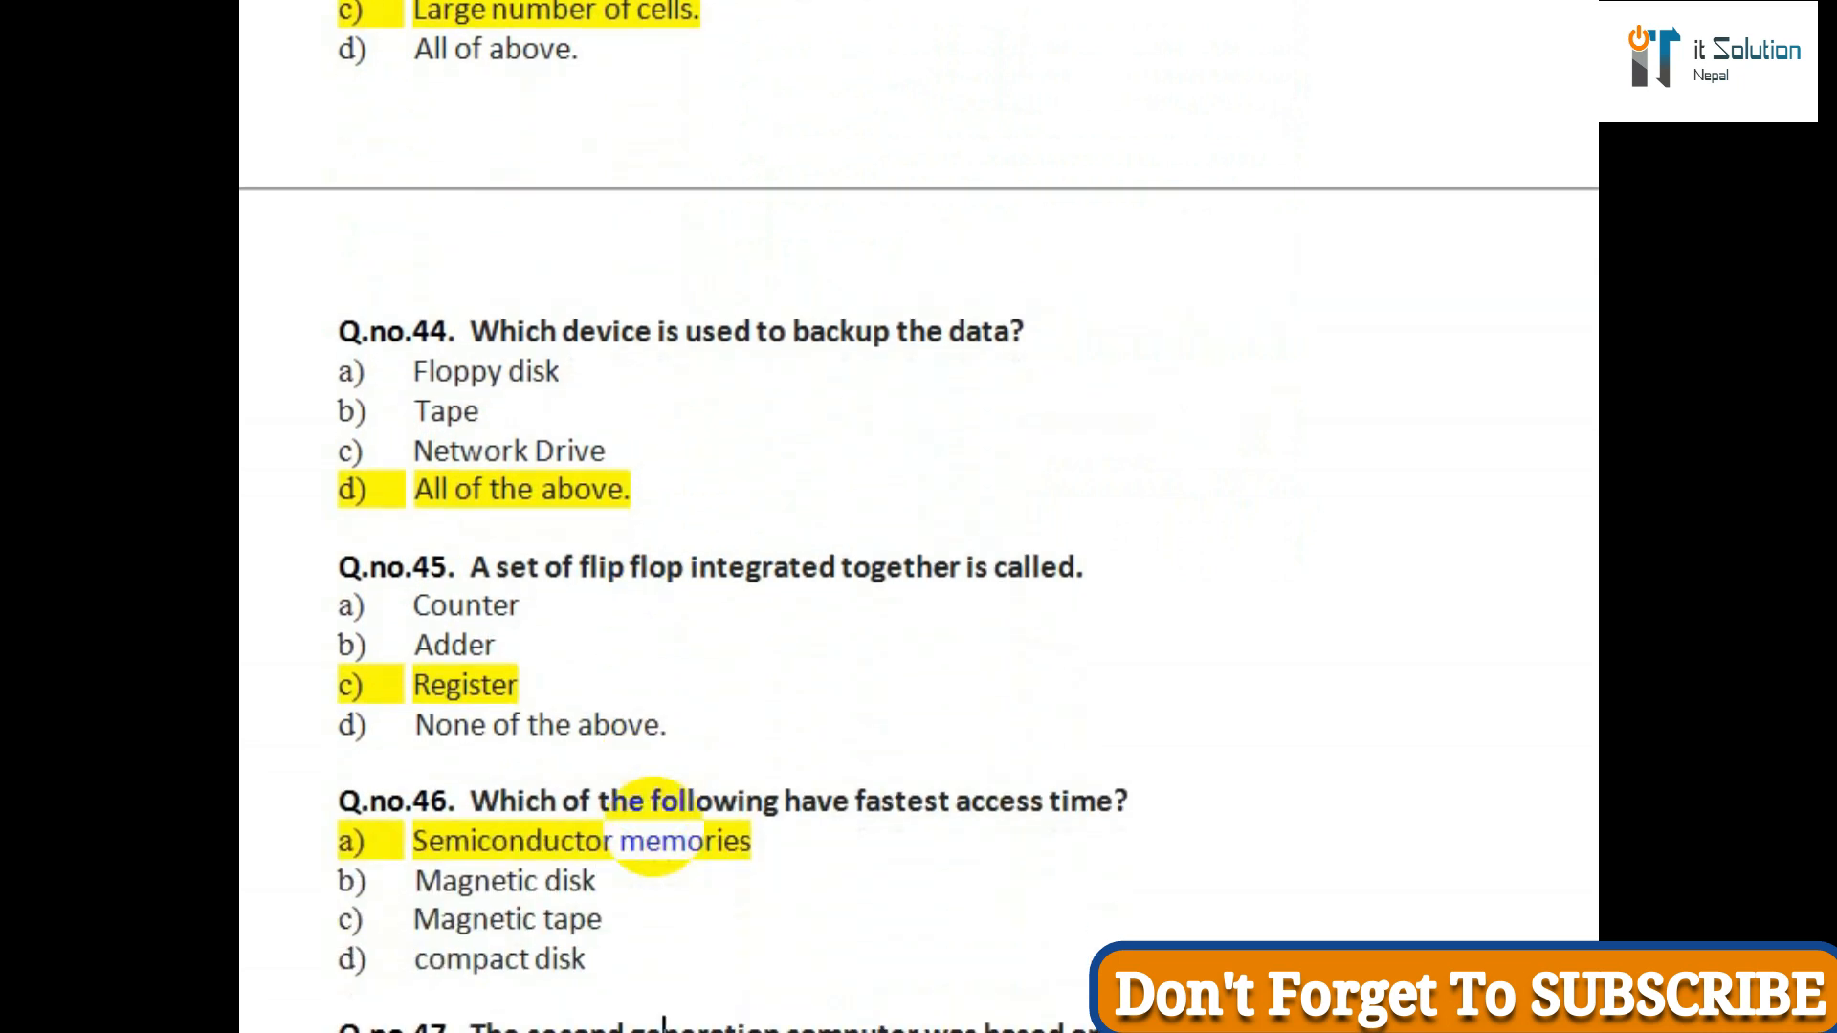